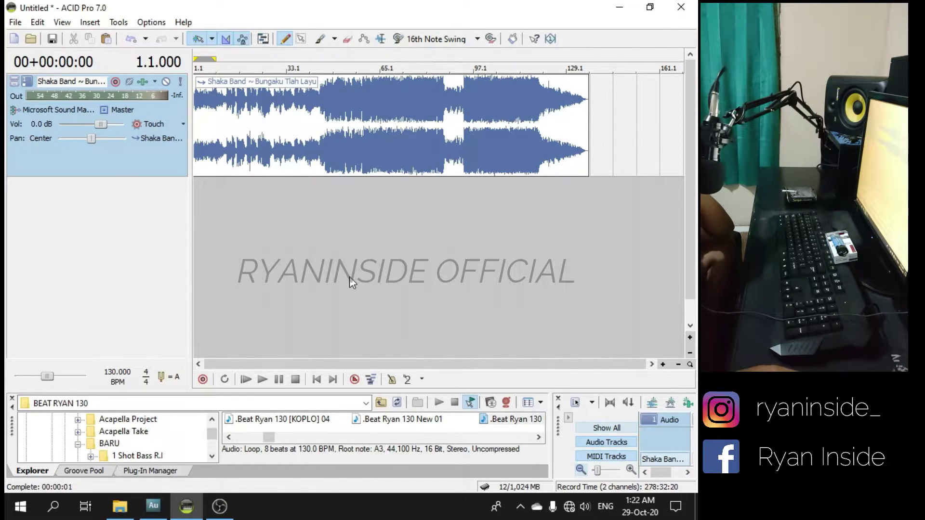
pyautogui.scroll(5, 280, 235)
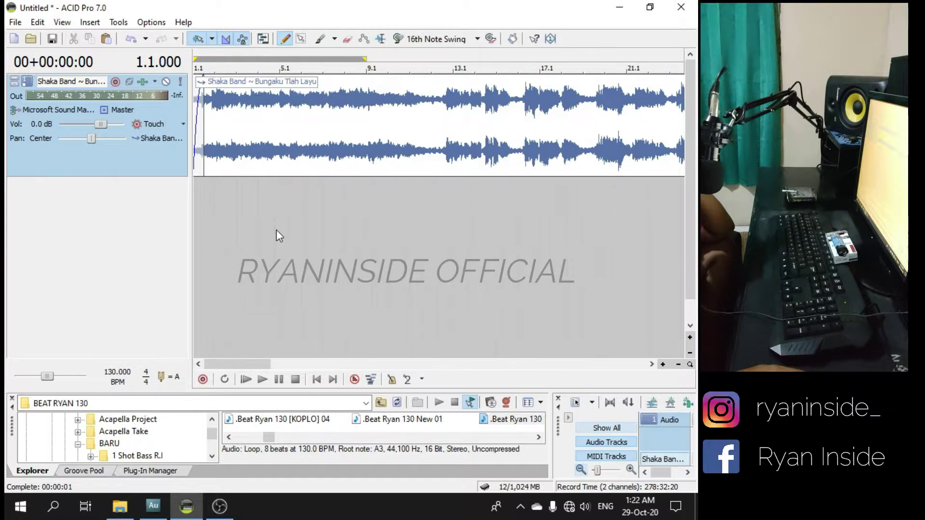
pyautogui.scroll(2, 276, 231)
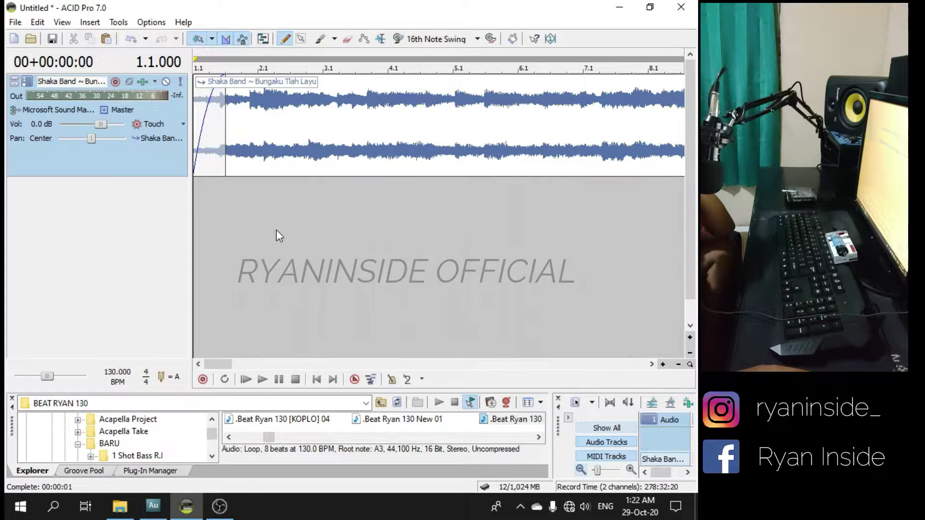
pyautogui.scroll(-1, 277, 230)
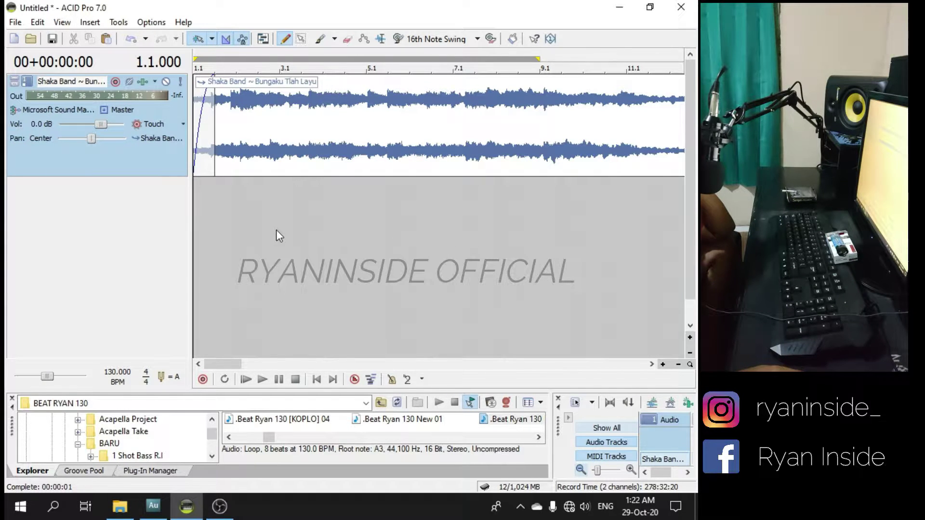
pyautogui.scroll(-2, 277, 231)
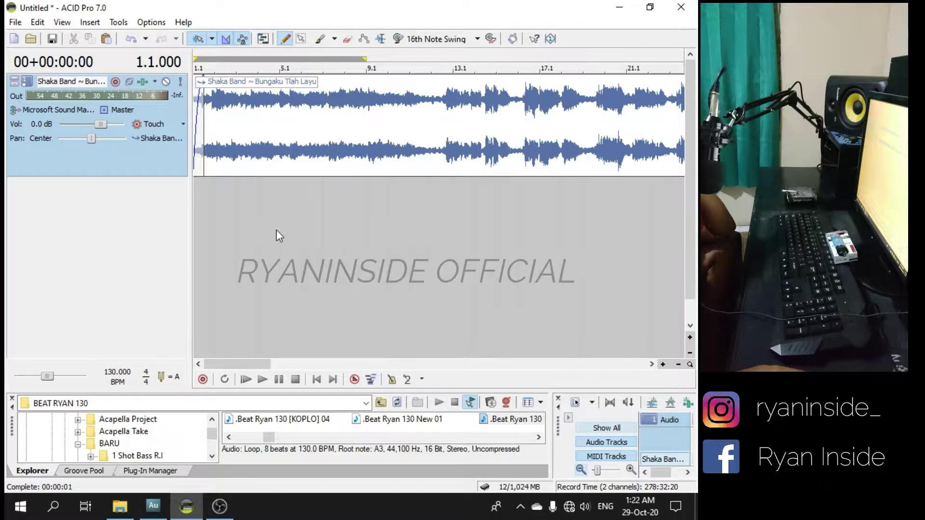
pyautogui.scroll(-1, 276, 231)
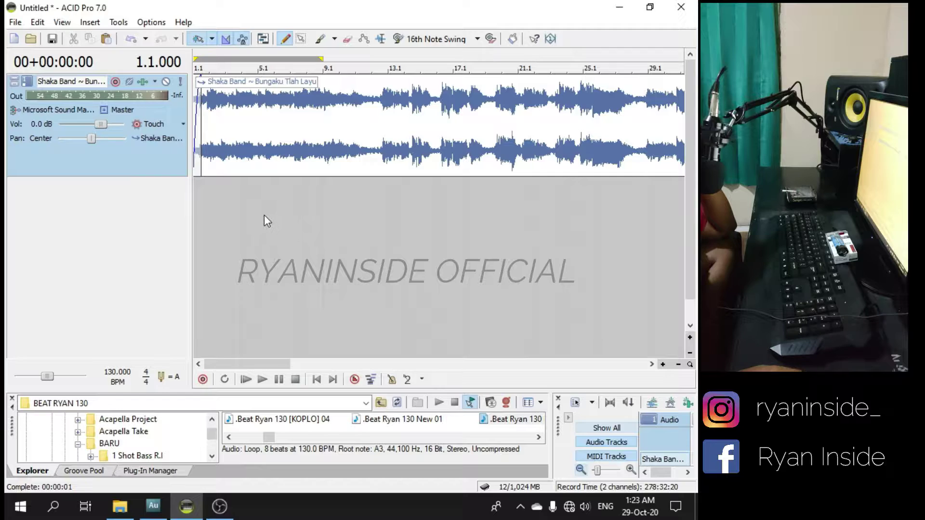
pyautogui.scroll(-2, 263, 215)
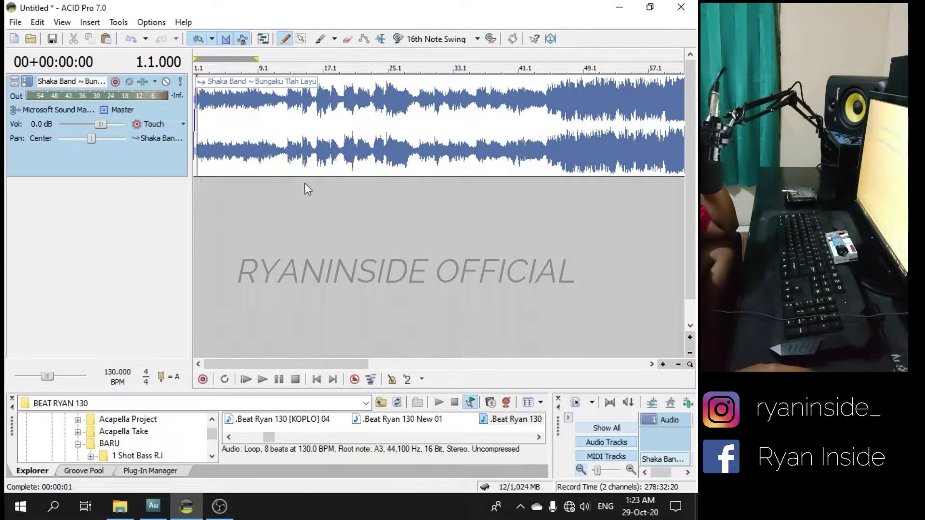
pyautogui.scroll(-2, 287, 198)
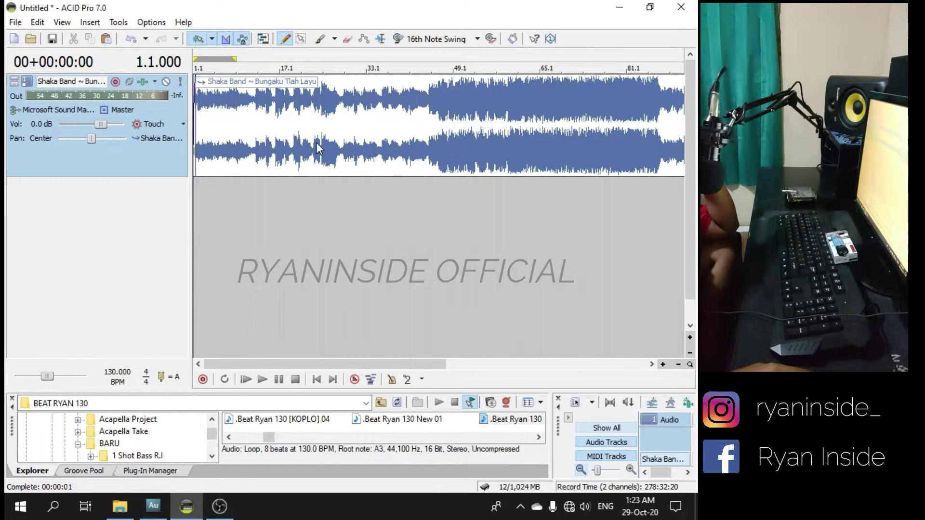
pyautogui.scroll(3, 316, 142)
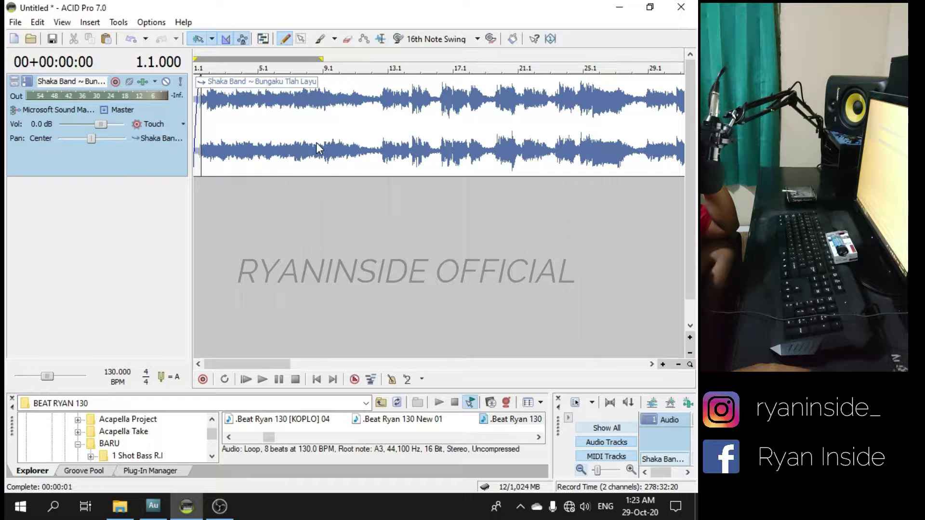
pyautogui.scroll(-2, 316, 143)
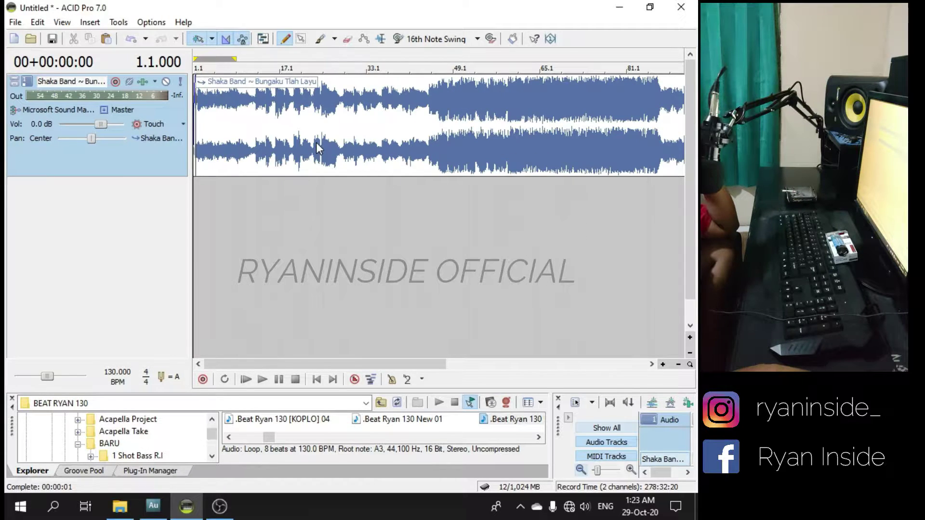
pyautogui.scroll(-2, 316, 143)
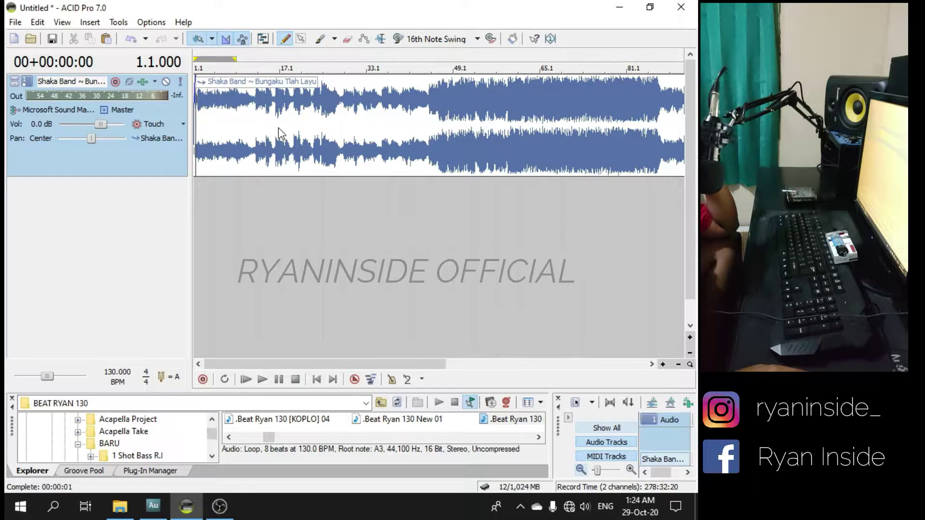
pyautogui.scroll(2, 242, 129)
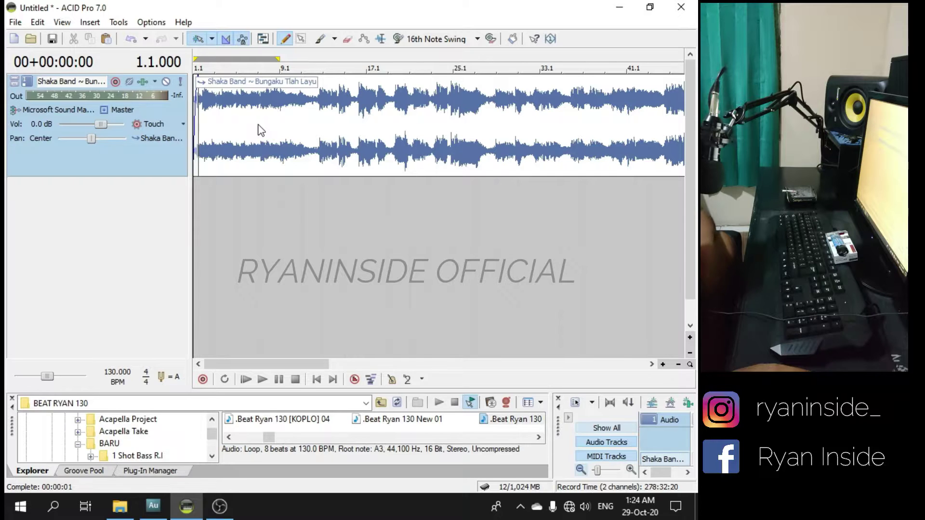
pyautogui.scroll(-1, 260, 131)
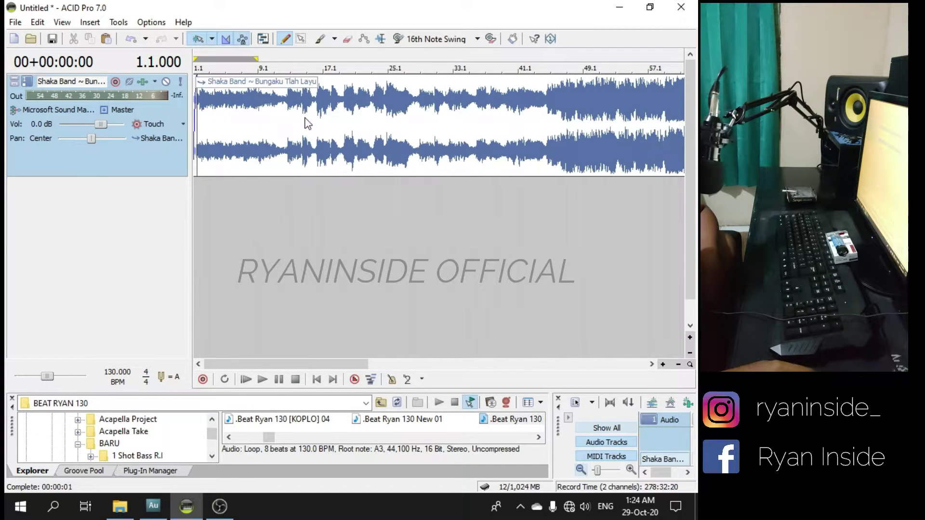
pyautogui.scroll(-1, 300, 137)
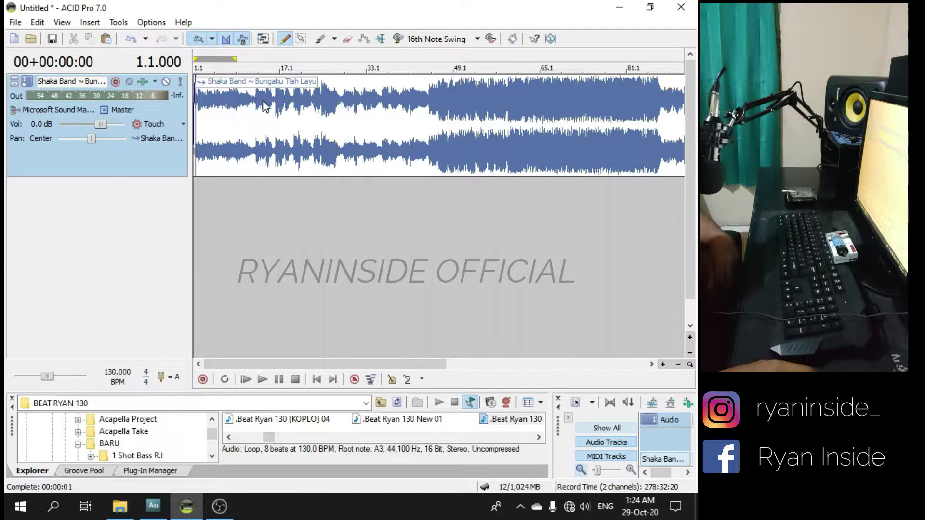
pyautogui.scroll(1, 264, 105)
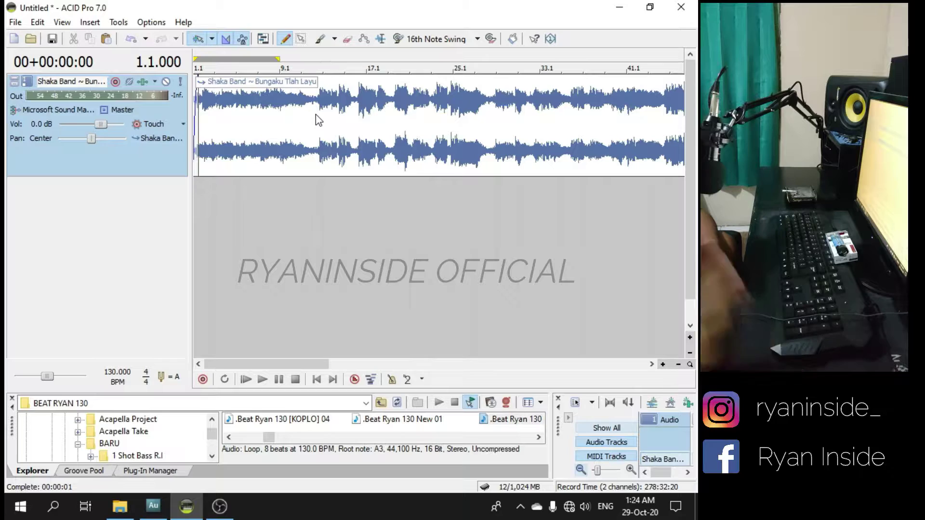
pyautogui.scroll(-3, 316, 114)
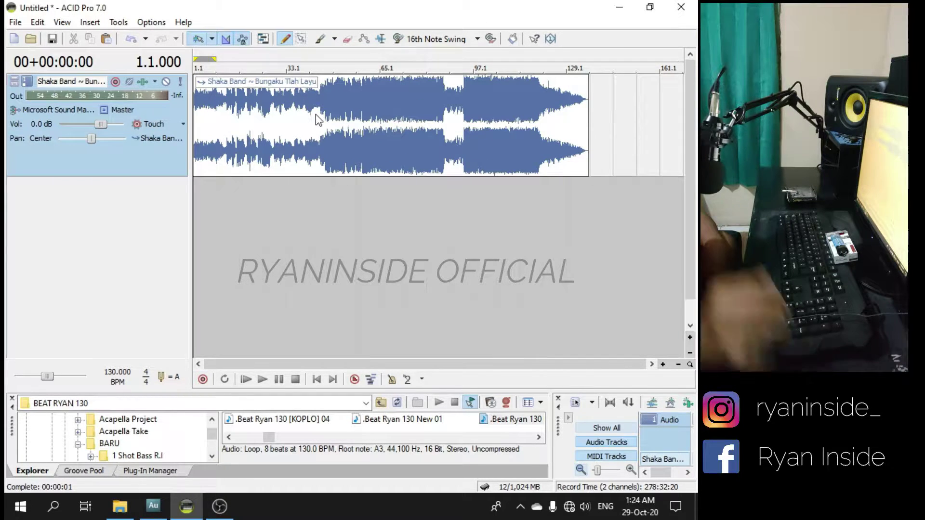
# - Open the clip properties of the Shaka Band ~ Bungaku Tlah Layu event and undock them as a floating window
pyautogui.rightClick(282, 107)
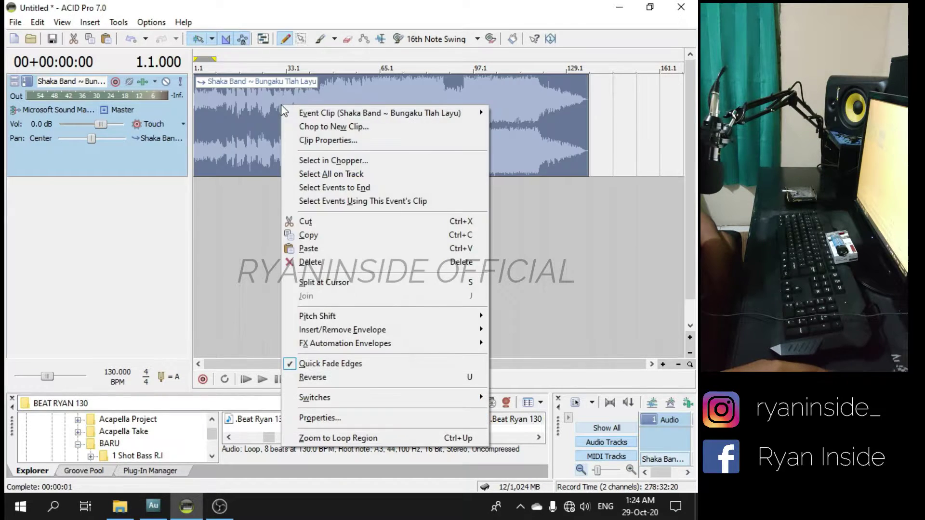
pyautogui.click(323, 141)
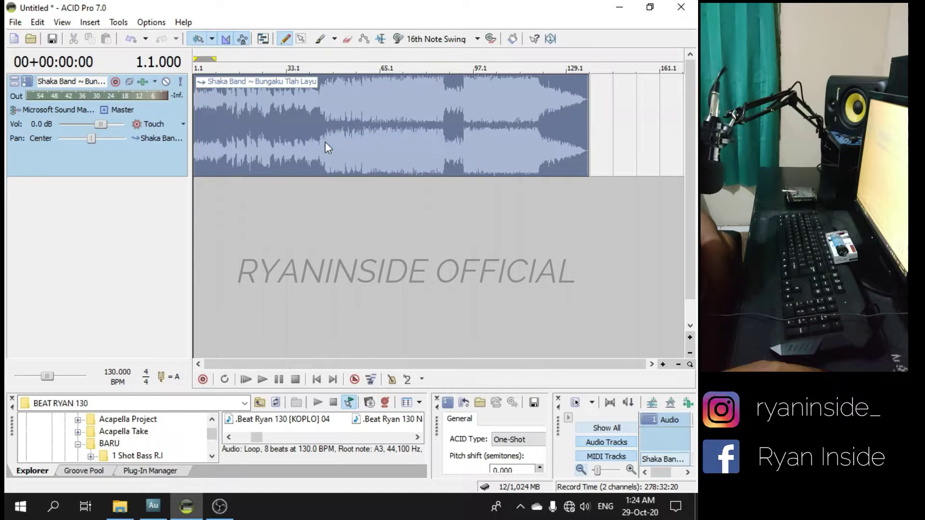
pyautogui.moveTo(438, 432); pyautogui.dragTo(264, 163)
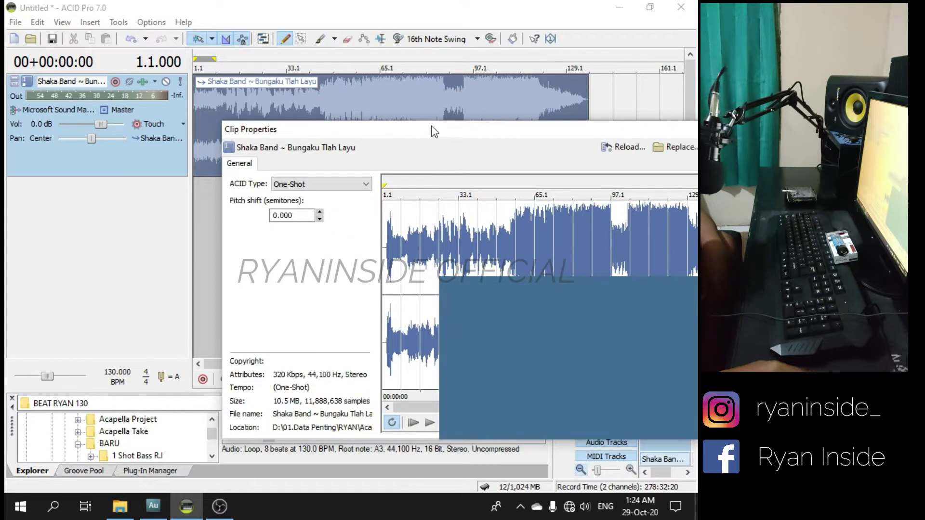
pyautogui.moveTo(435, 132); pyautogui.dragTo(360, 112)
pyautogui.moveTo(523, 110); pyautogui.dragTo(451, 112)
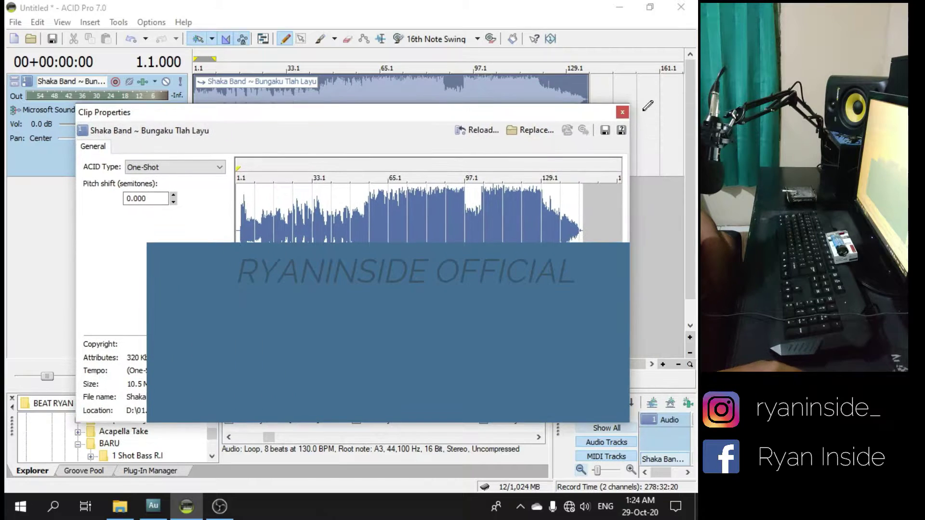
# - Close and reopen the song's clip properties, and set its ACID type to Beatmapped
pyautogui.click(623, 111)
pyautogui.rightClick(317, 105)
pyautogui.click(362, 139)
pyautogui.click(174, 167)
pyautogui.click(191, 198)
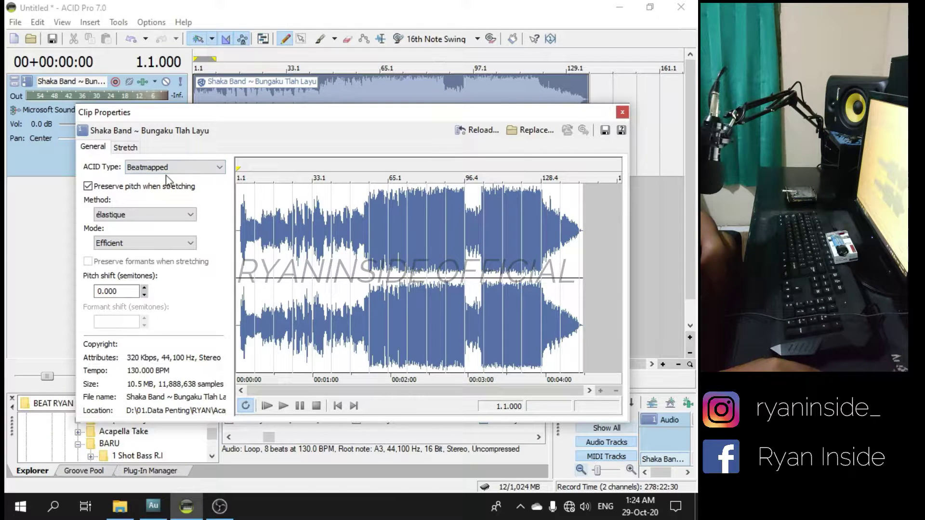
# - Start the Beatmapper Wizard from the clip's stretch settings
pyautogui.click(126, 148)
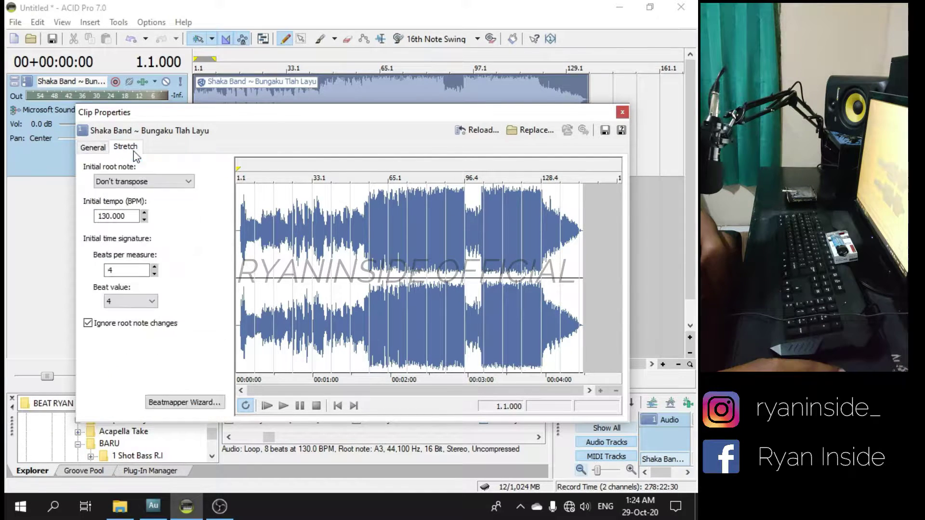
pyautogui.moveTo(286, 116); pyautogui.dragTo(319, 73)
pyautogui.click(216, 362)
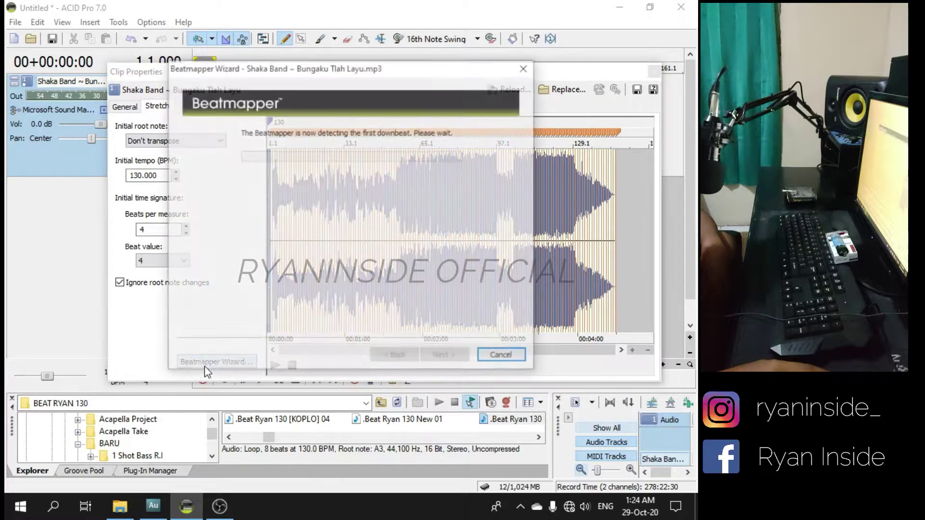
# - Try the downbeat marker where the sound rises again after the song's opening decay, and audition that position
pyautogui.scroll(-3, 293, 201)
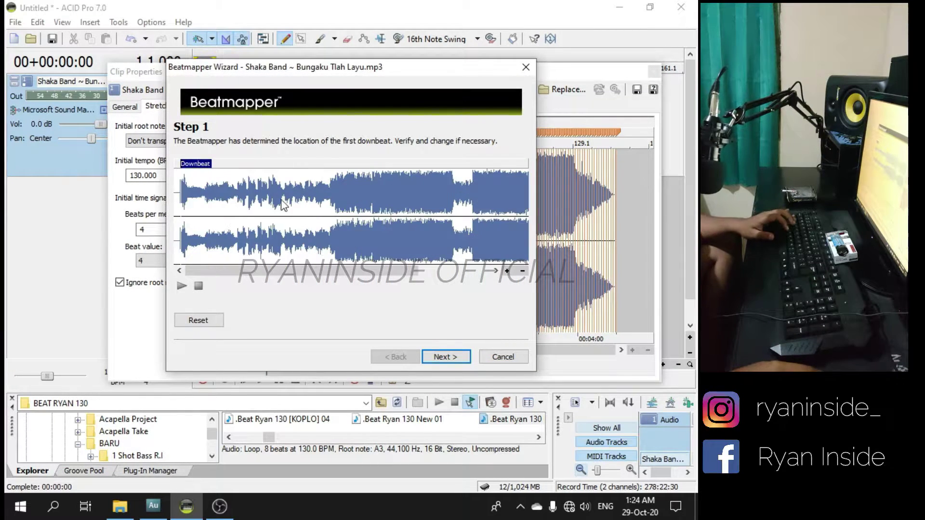
pyautogui.moveTo(207, 164); pyautogui.dragTo(232, 171)
pyautogui.press('space')
pyautogui.scroll(4, 233, 175)
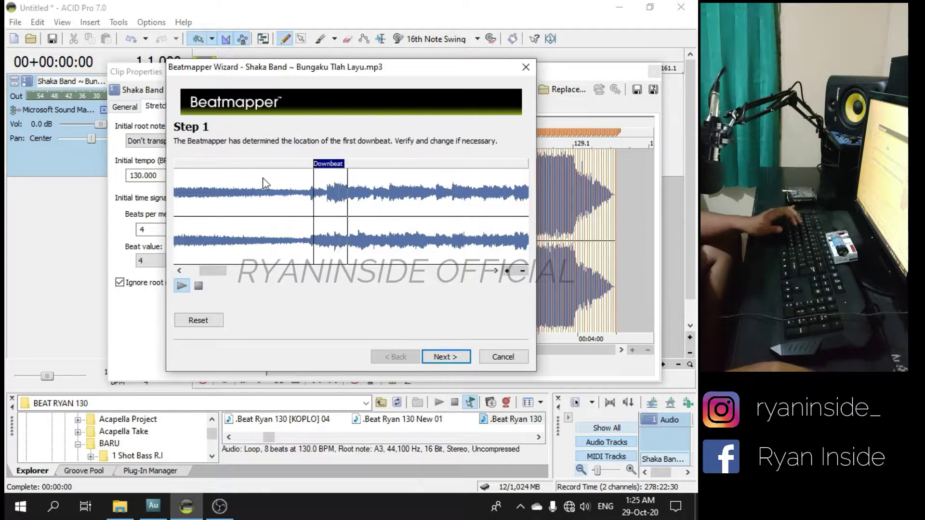
pyautogui.press('space')
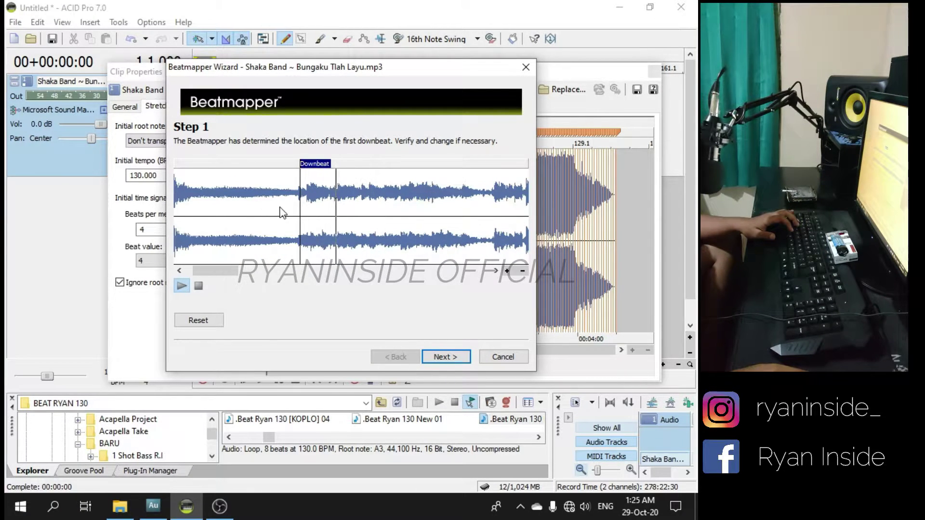
pyautogui.scroll(-3, 278, 208)
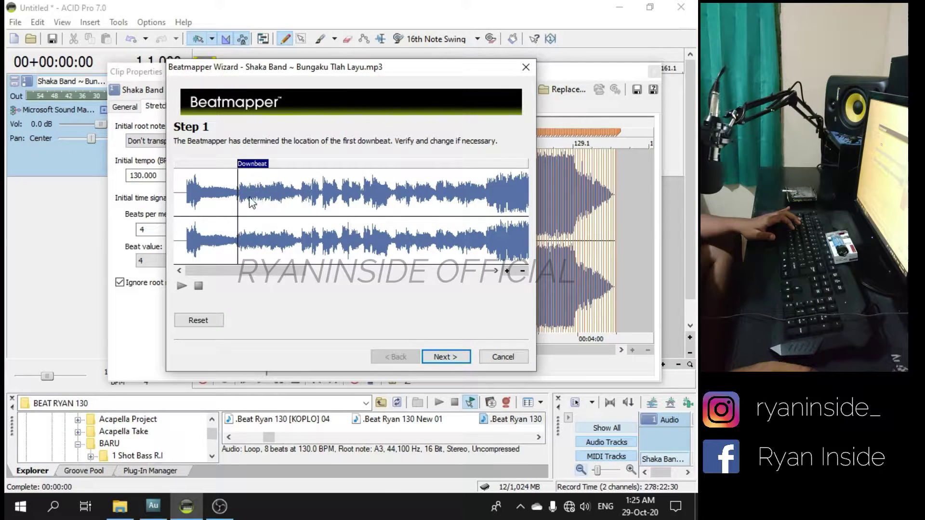
# - Try the downbeat marker after the next quiet dip, align it with the first peak there, and audition it
pyautogui.scroll(2, 252, 202)
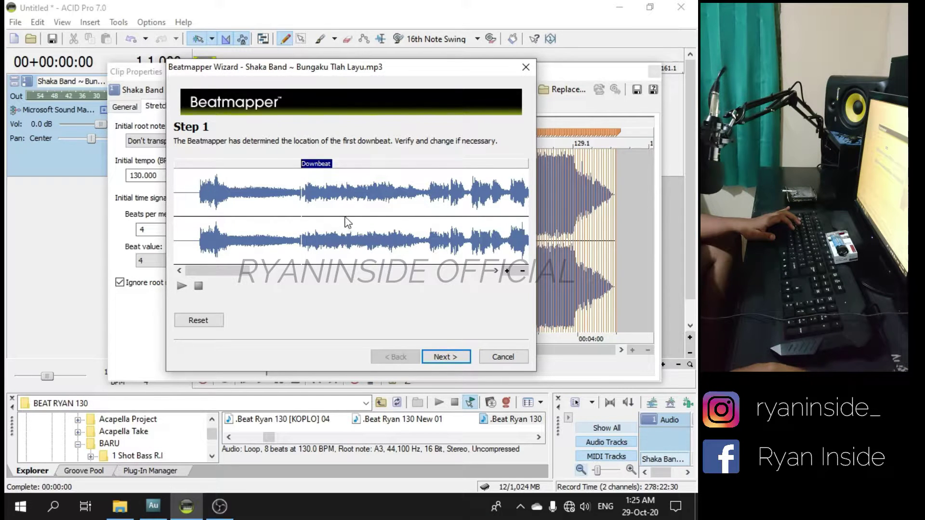
pyautogui.moveTo(318, 168); pyautogui.dragTo(433, 180)
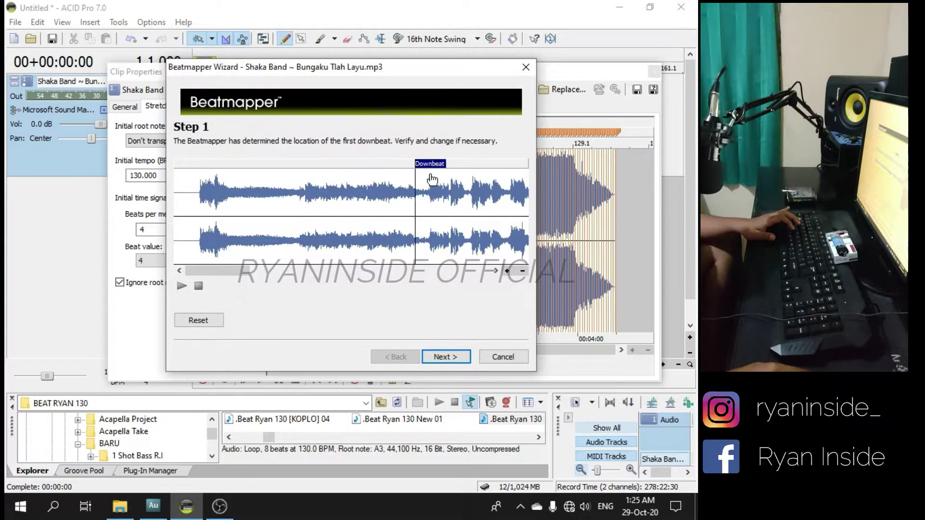
pyautogui.press('space')
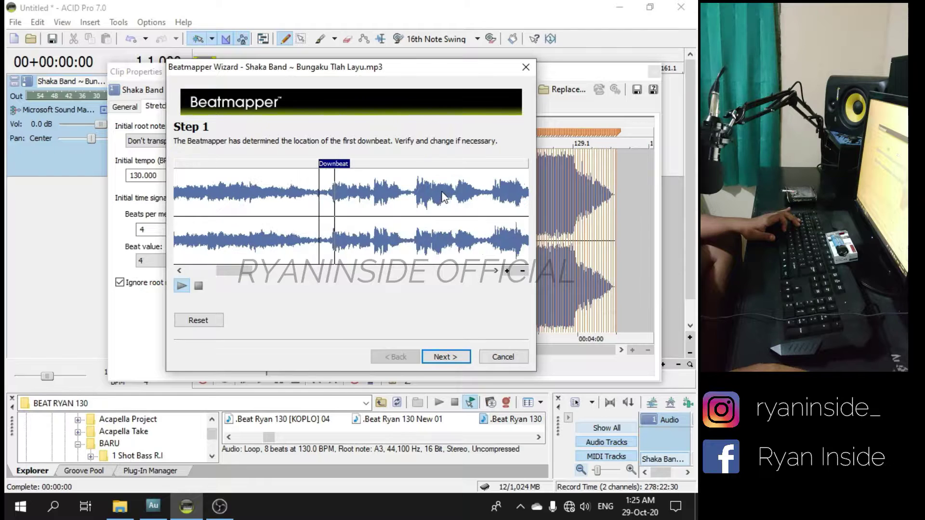
pyautogui.press('space')
pyautogui.moveTo(359, 166); pyautogui.dragTo(399, 169)
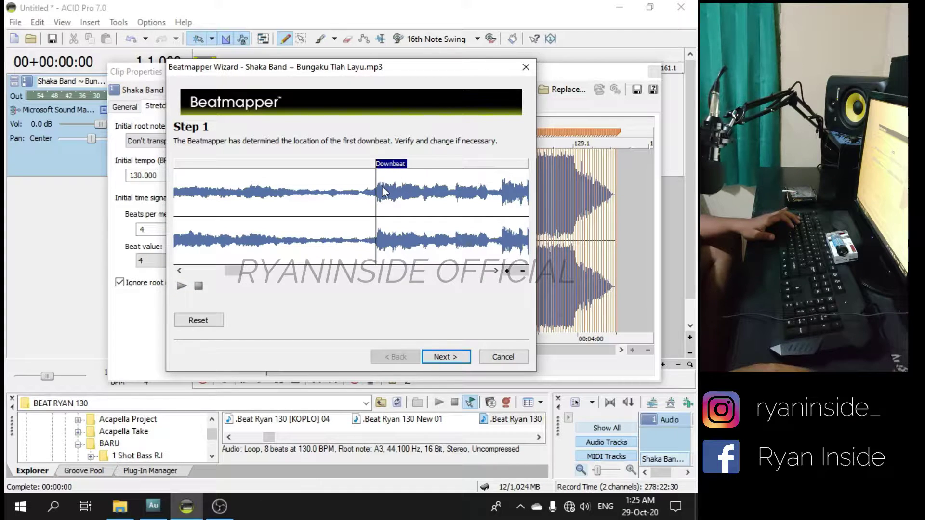
pyautogui.moveTo(385, 167)
pyautogui.mouseDown()
pyautogui.moveTo(370, 166)
pyautogui.moveTo(385, 166)
pyautogui.mouseUp()
pyautogui.press('space')
# - Move the downbeat marker to the start of the song's first loud section and play from there
pyautogui.scroll(-2, 415, 198)
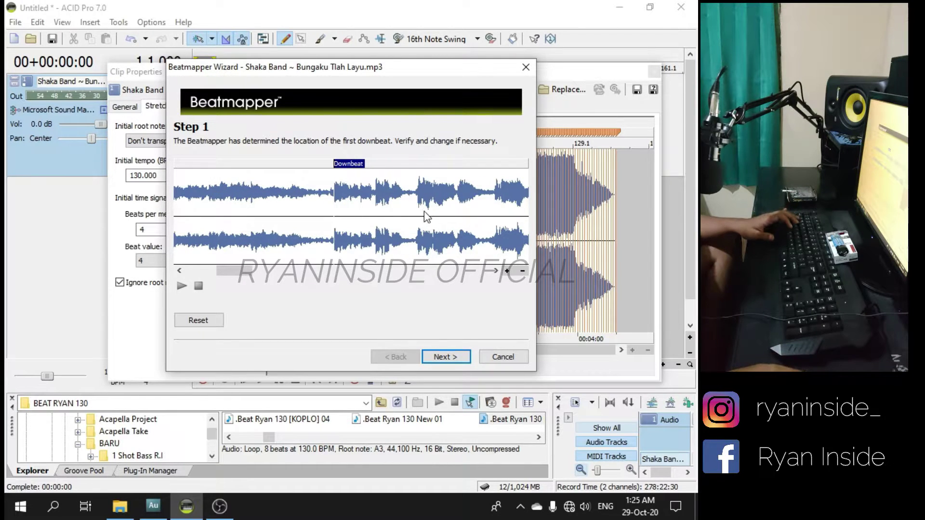
pyautogui.scroll(-1, 390, 202)
pyautogui.scroll(-2, 388, 201)
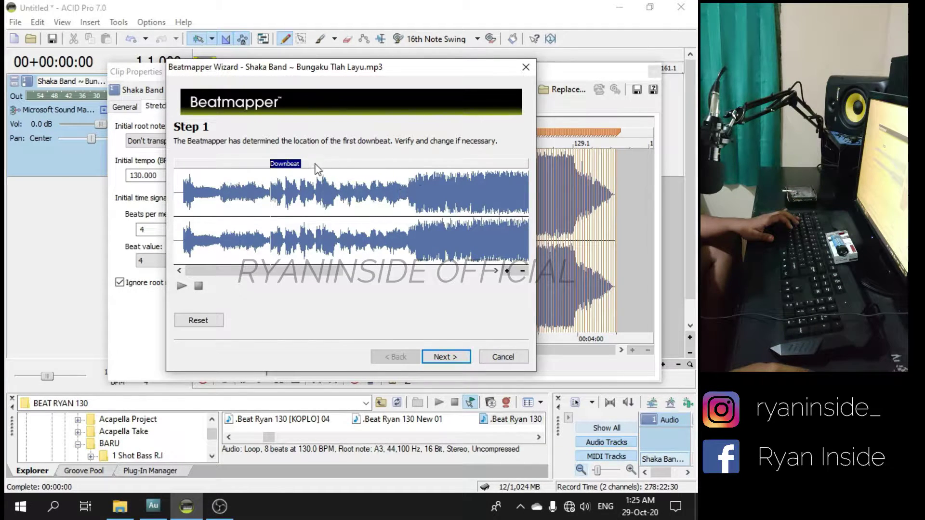
pyautogui.moveTo(291, 171); pyautogui.dragTo(430, 174)
pyautogui.press('space')
pyautogui.scroll(1, 422, 184)
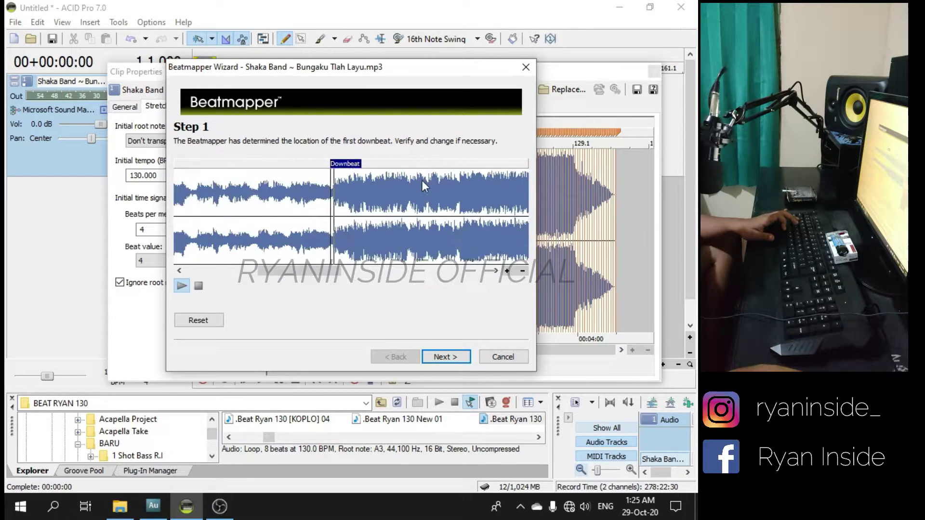
# - Fine-tune the downbeat marker to the exact onset of the loud section and audition it again
pyautogui.scroll(3, 422, 181)
pyautogui.press('space')
pyautogui.moveTo(317, 169); pyautogui.dragTo(376, 169)
pyautogui.scroll(2, 357, 189)
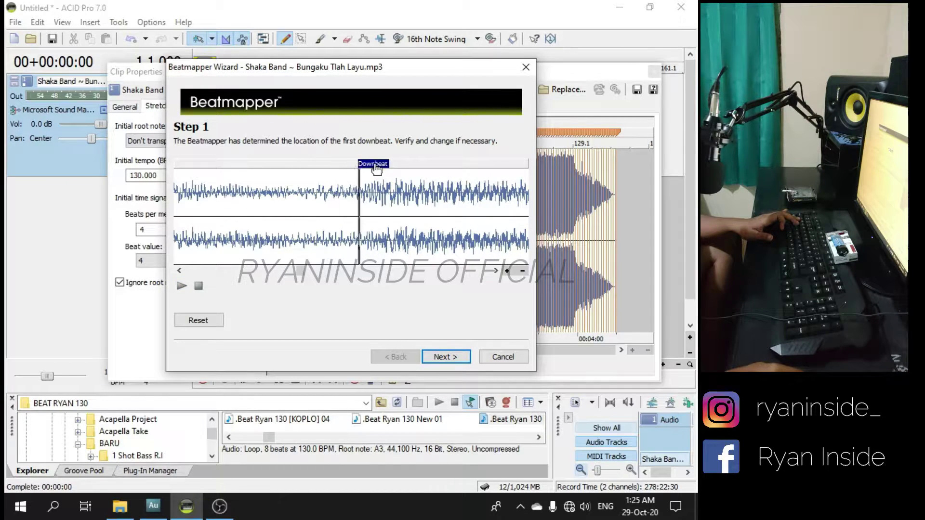
pyautogui.press('space')
pyautogui.scroll(-3, 382, 173)
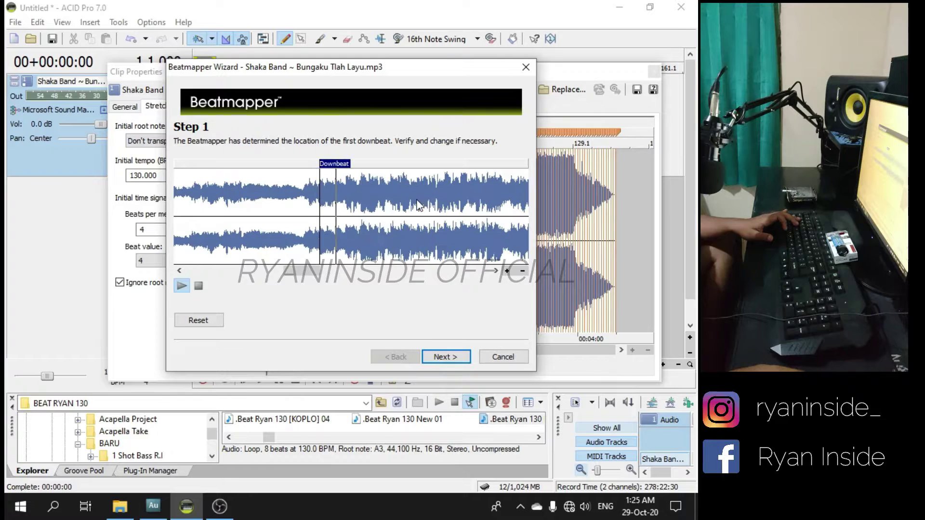
# - Check the downbeat position against the whole song, stop playback, and proceed to the measure-length step
pyautogui.scroll(-2, 354, 191)
pyautogui.scroll(-2, 355, 192)
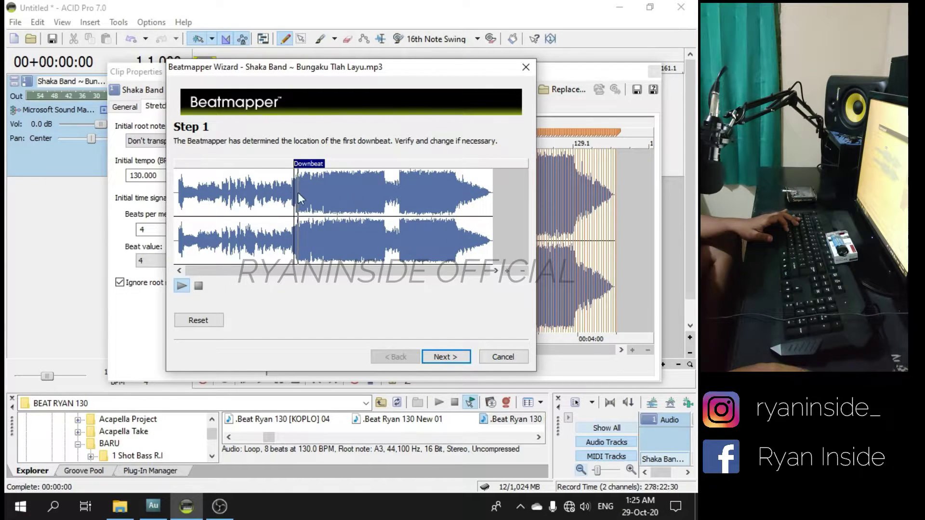
pyautogui.scroll(1, 302, 193)
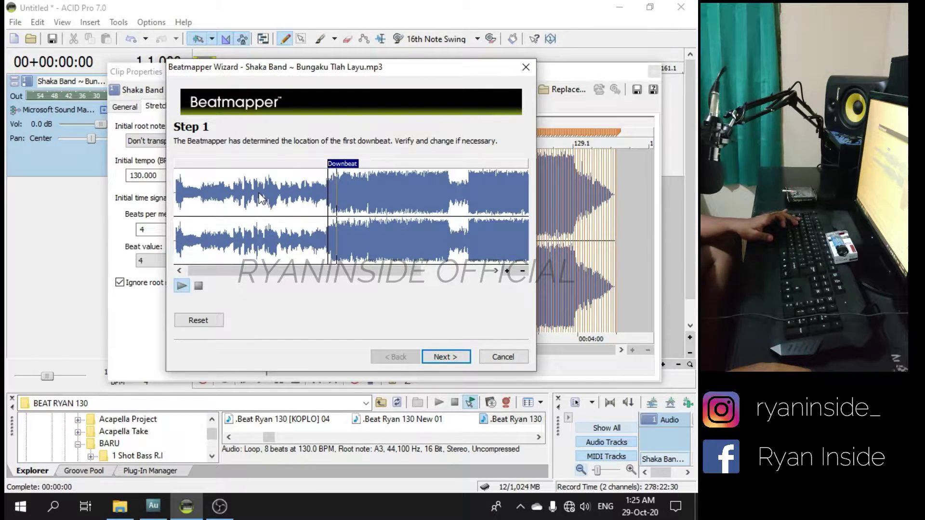
pyautogui.press('space')
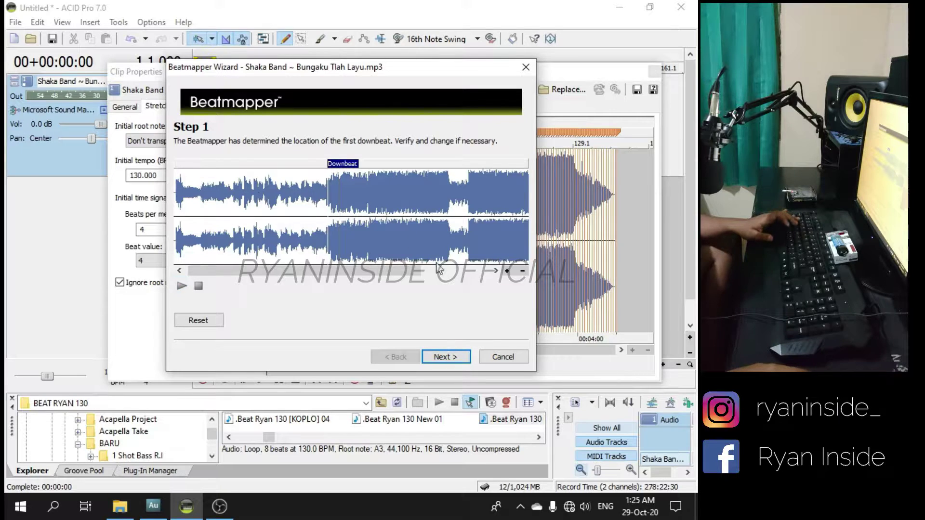
pyautogui.click(444, 359)
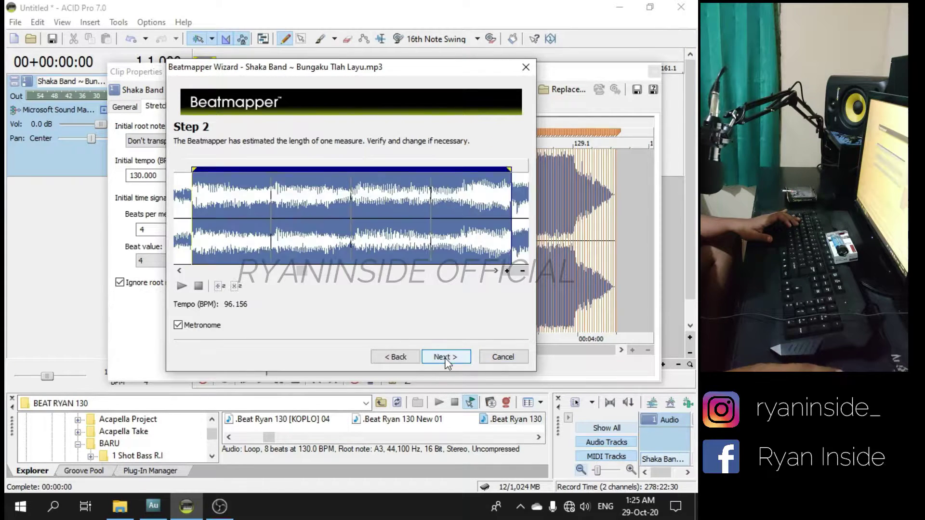
# - Audition the estimated one-measure selection with the metronome
pyautogui.scroll(1, 355, 206)
pyautogui.scroll(-1, 356, 206)
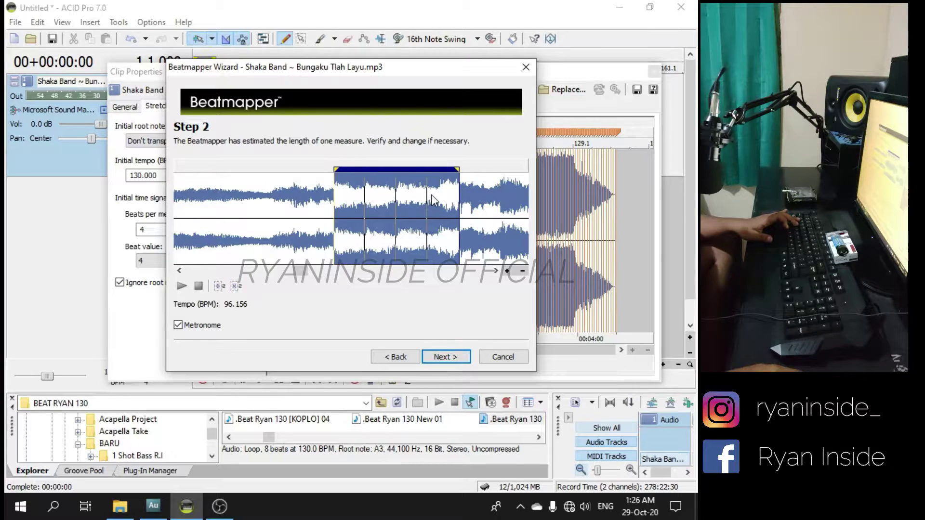
pyautogui.press('space')
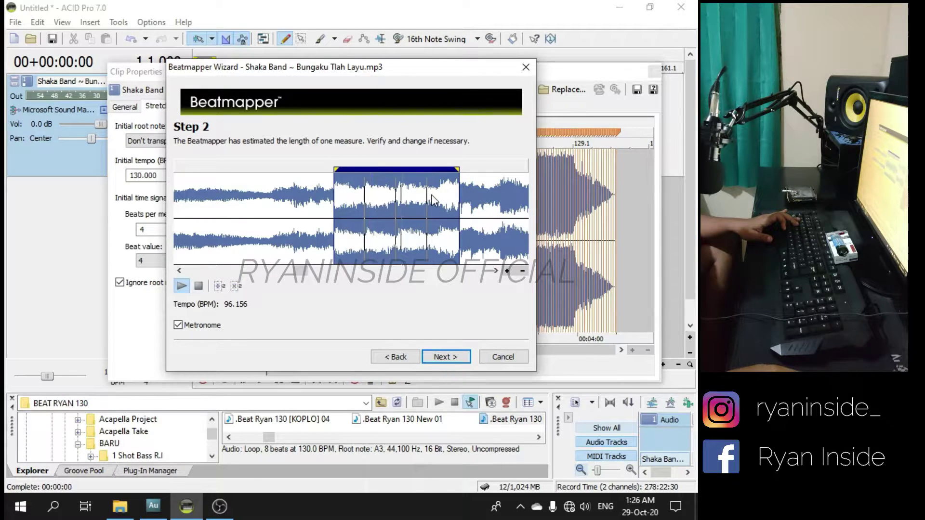
pyautogui.press('space')
# - Shift the one-measure selection to realign its start with the loud section's onset, and audition it
pyautogui.moveTo(361, 169)
pyautogui.mouseDown()
pyautogui.moveTo(397, 166)
pyautogui.moveTo(354, 184)
pyautogui.mouseUp()
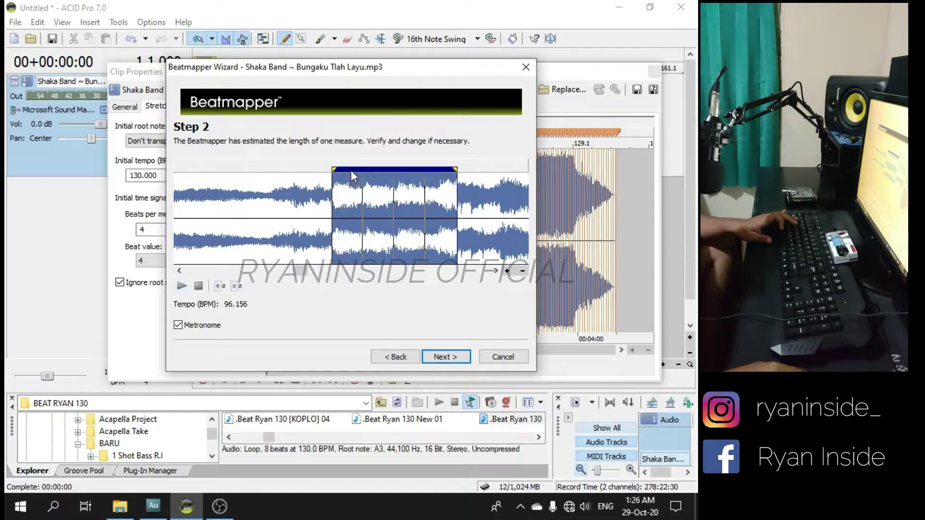
pyautogui.scroll(5, 354, 169)
pyautogui.moveTo(357, 168); pyautogui.dragTo(394, 177)
pyautogui.scroll(-6, 398, 210)
pyautogui.press('space')
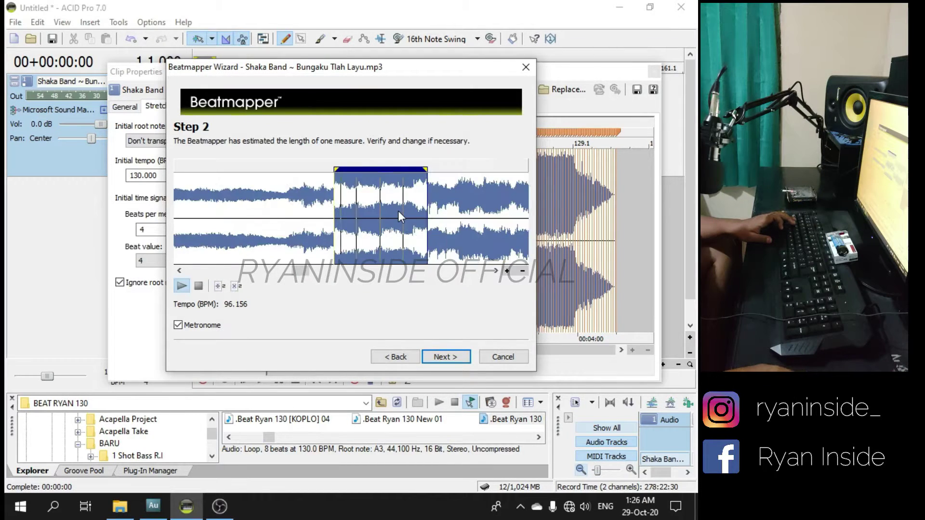
pyautogui.press('space')
# - Extend the measure's end until the tempo is 71.982 BPM, and audition the longer selection
pyautogui.moveTo(427, 210); pyautogui.dragTo(459, 212)
pyautogui.press('space')
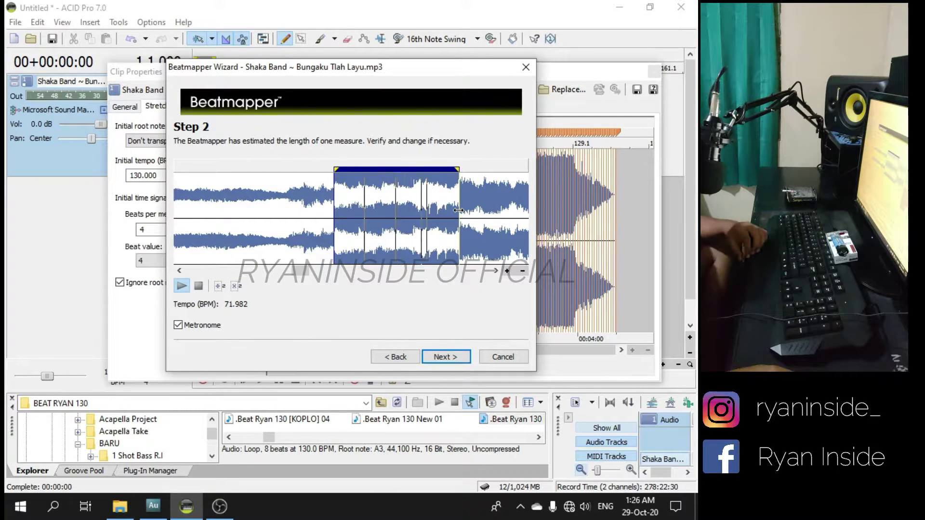
pyautogui.press('space')
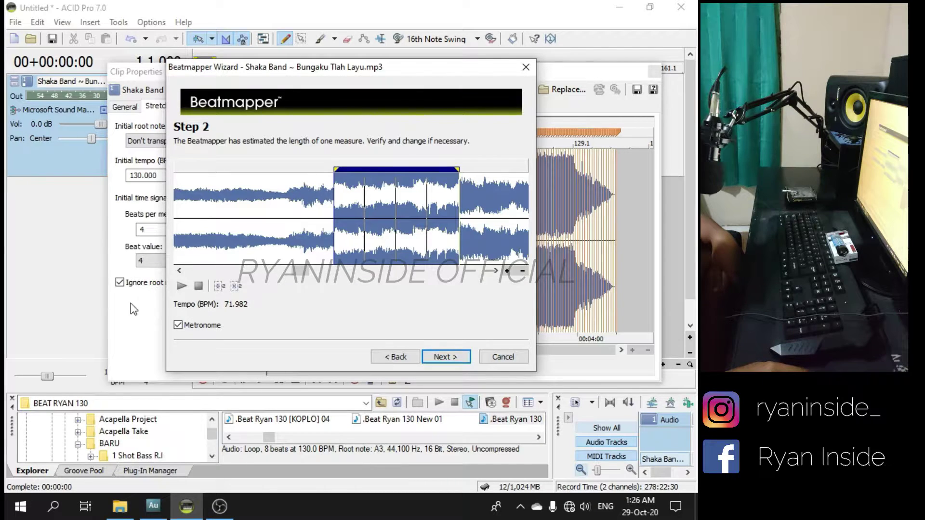
# - Compare halving and doubling the measure length, and leave it halved at 143.965 BPM
pyautogui.click(219, 288)
pyautogui.click(235, 287)
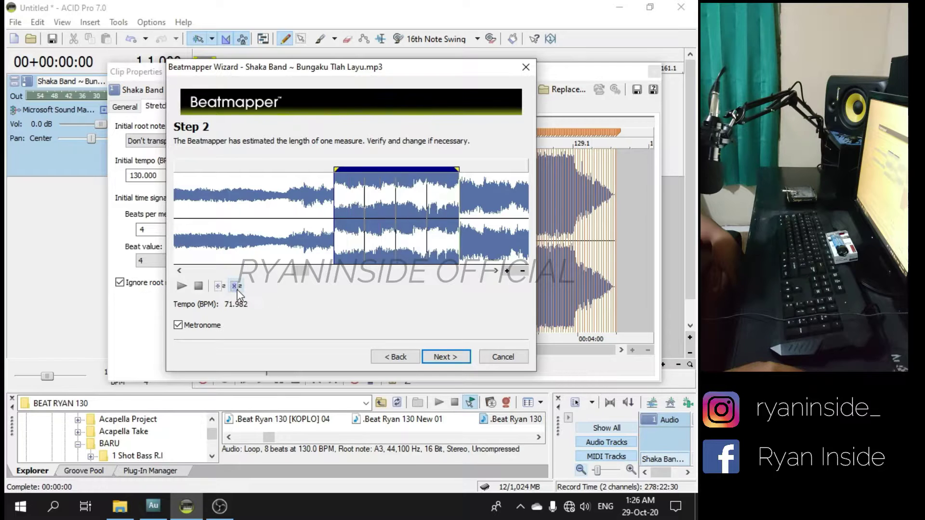
pyautogui.click(219, 287)
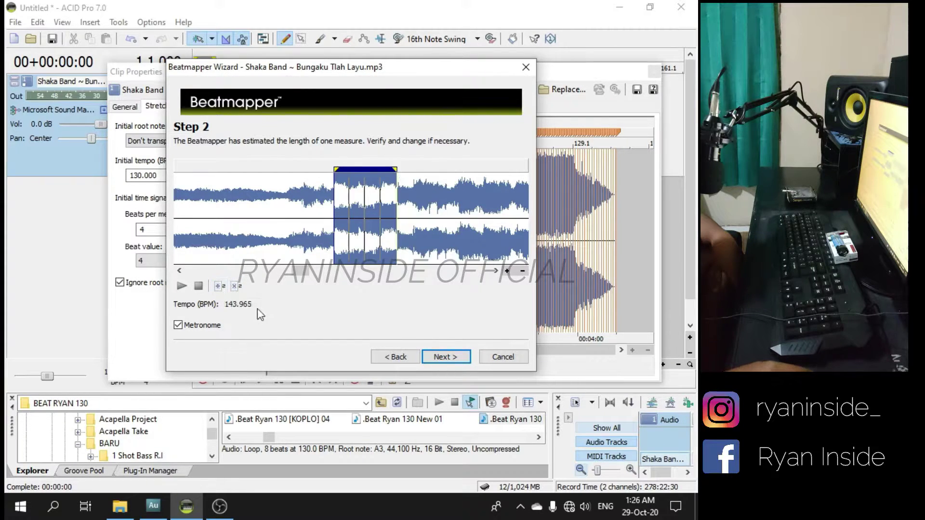
pyautogui.click(236, 286)
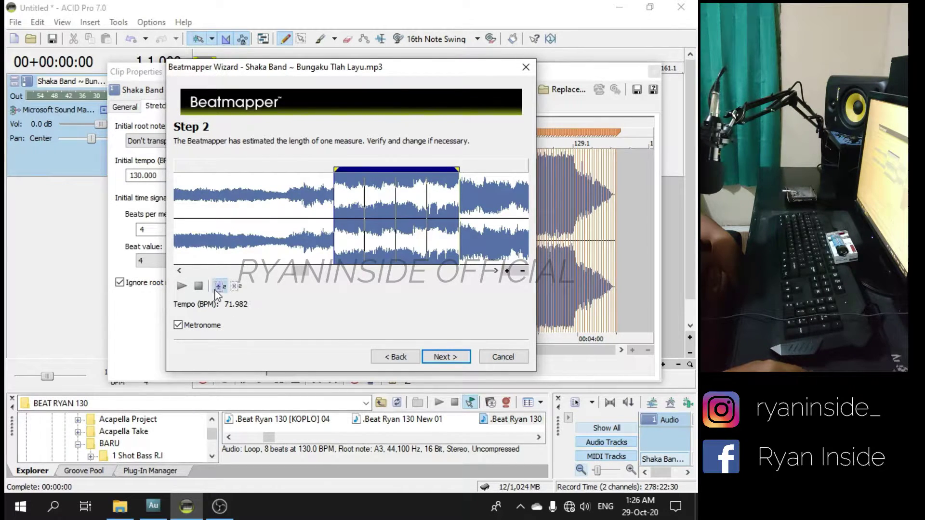
pyautogui.click(219, 286)
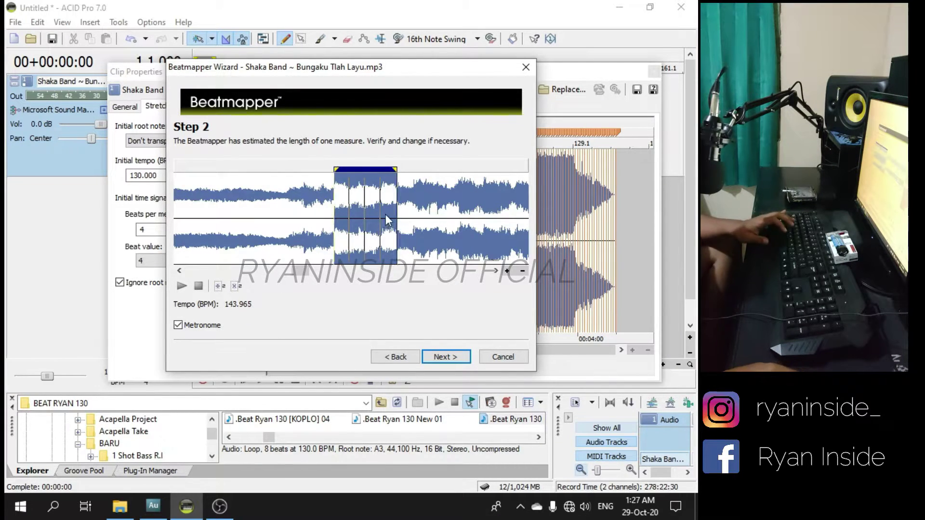
# - Audition the halved measure, and extend its end slightly to bring the tempo to 140.454 BPM
pyautogui.press('space')
pyautogui.scroll(1, 293, 203)
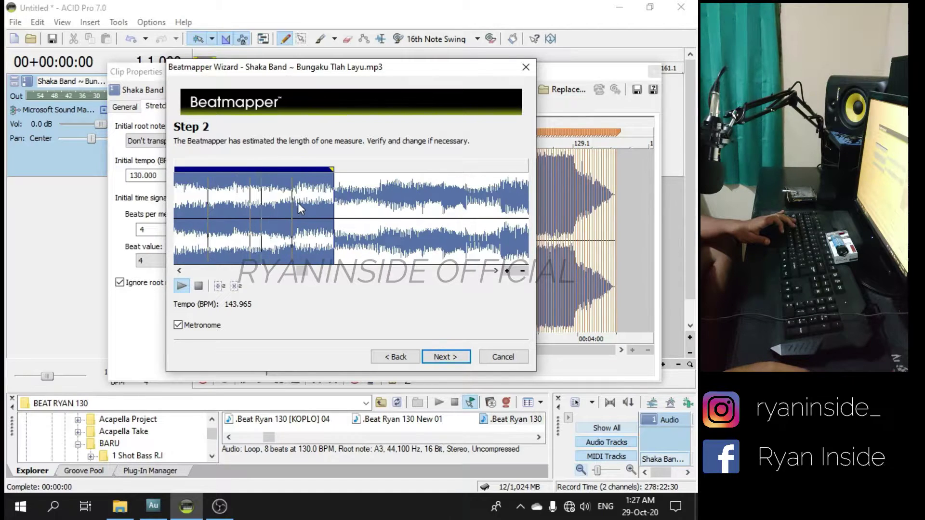
pyautogui.press('space')
pyautogui.scroll(1, 327, 202)
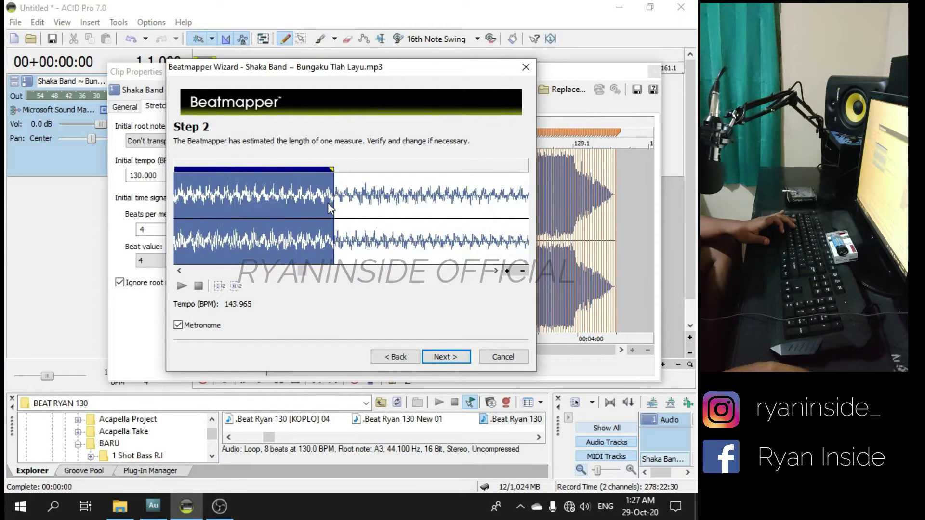
pyautogui.moveTo(334, 203); pyautogui.dragTo(358, 205)
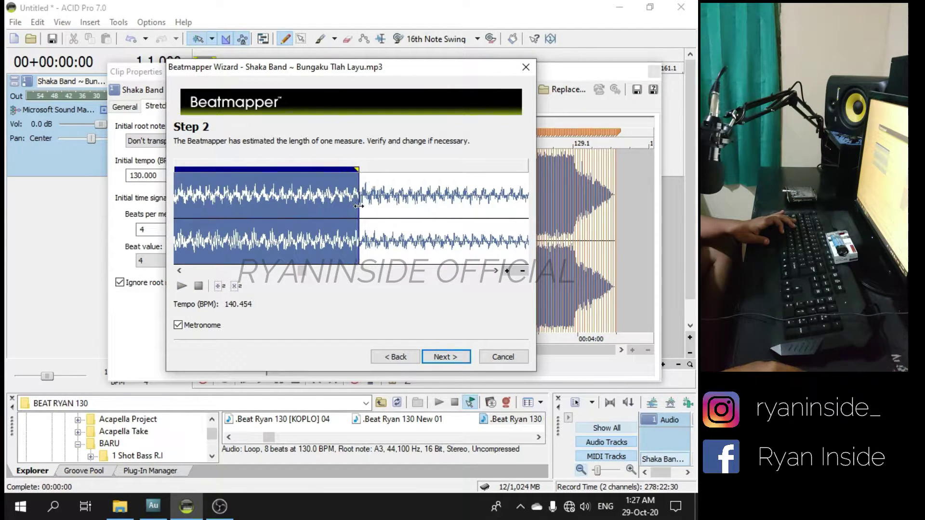
# - Audition the adjusted measure with the metronome and proceed to the measure-inspection step
pyautogui.scroll(-5, 344, 211)
pyautogui.press('space')
pyautogui.scroll(4, 341, 211)
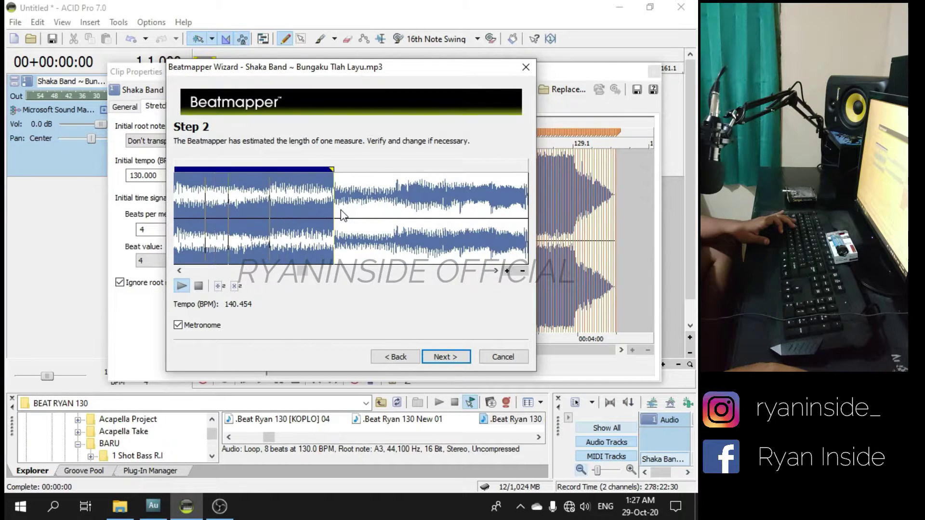
pyautogui.scroll(-2, 342, 215)
pyautogui.press('space')
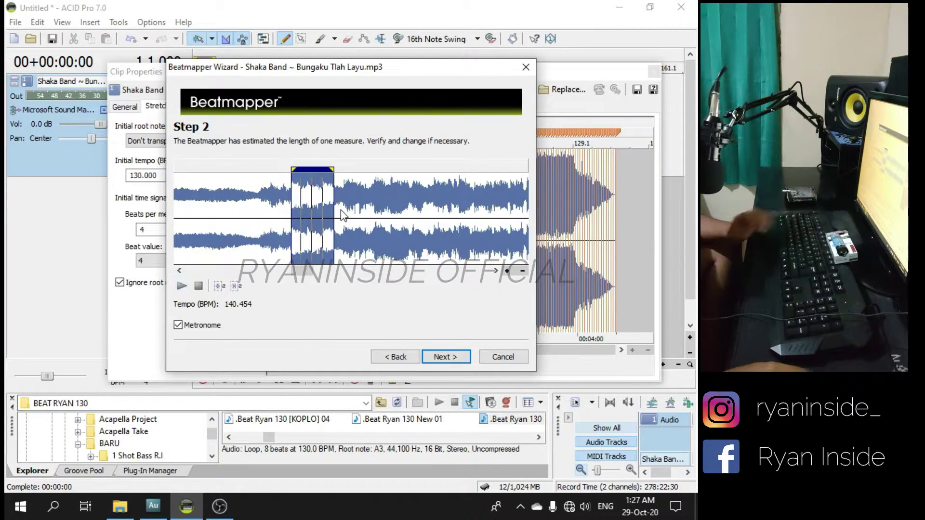
pyautogui.click(445, 356)
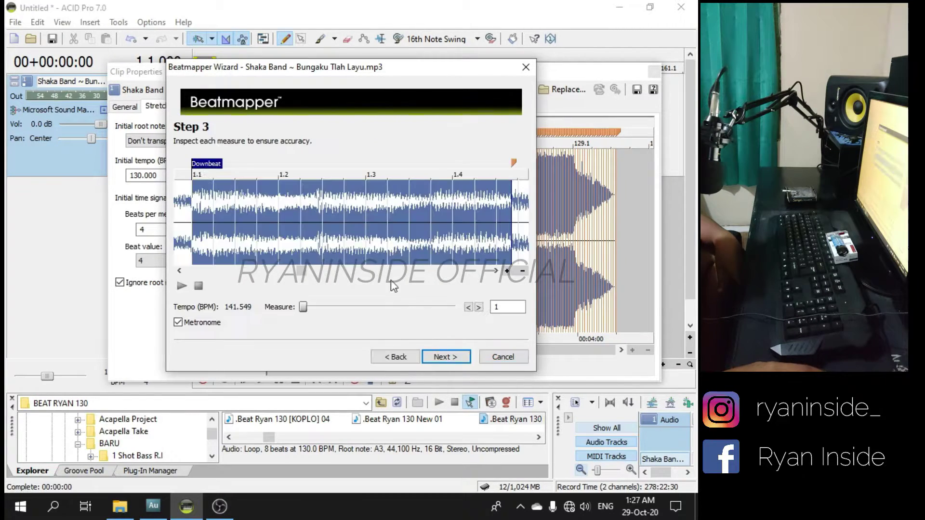
# - Inspect the measure markers across the song and audition measure 1 with the metronome
pyautogui.scroll(-1, 375, 187)
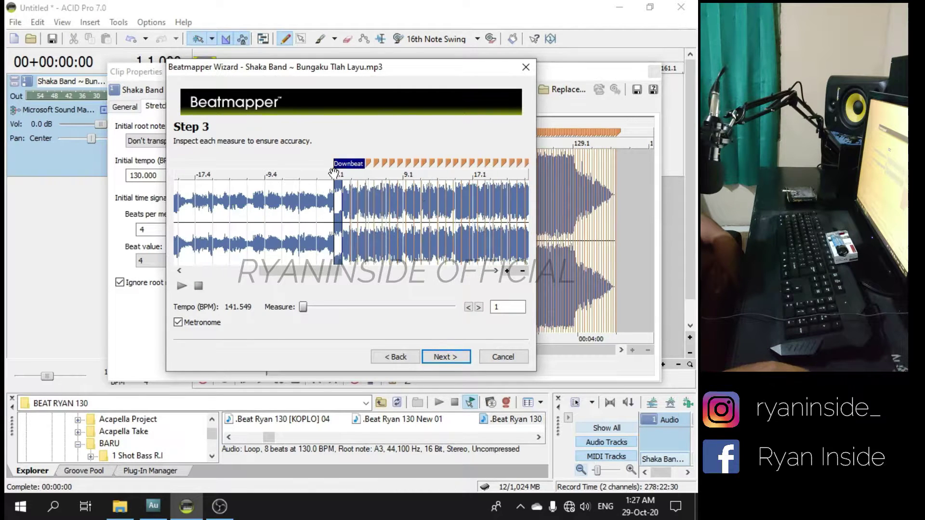
pyautogui.scroll(-1, 380, 187)
pyautogui.scroll(-1, 395, 185)
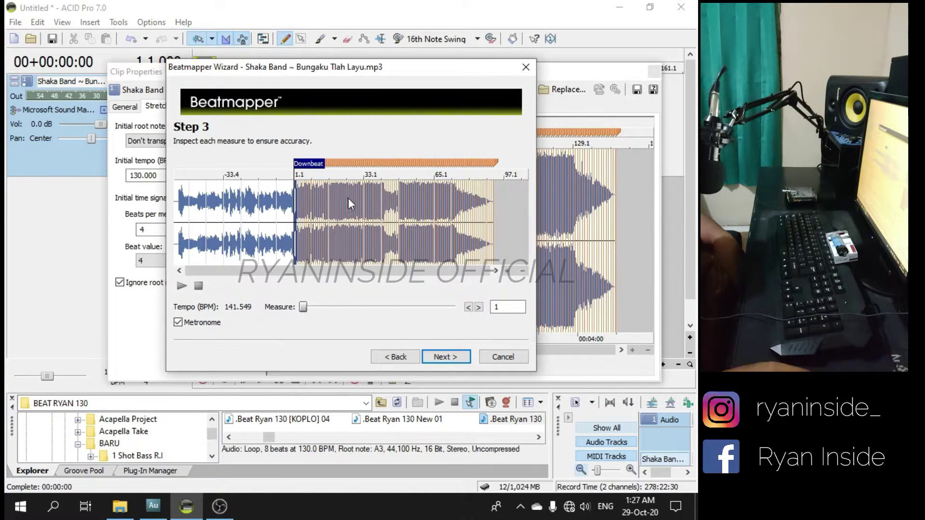
pyautogui.scroll(1, 353, 202)
pyautogui.scroll(2, 380, 228)
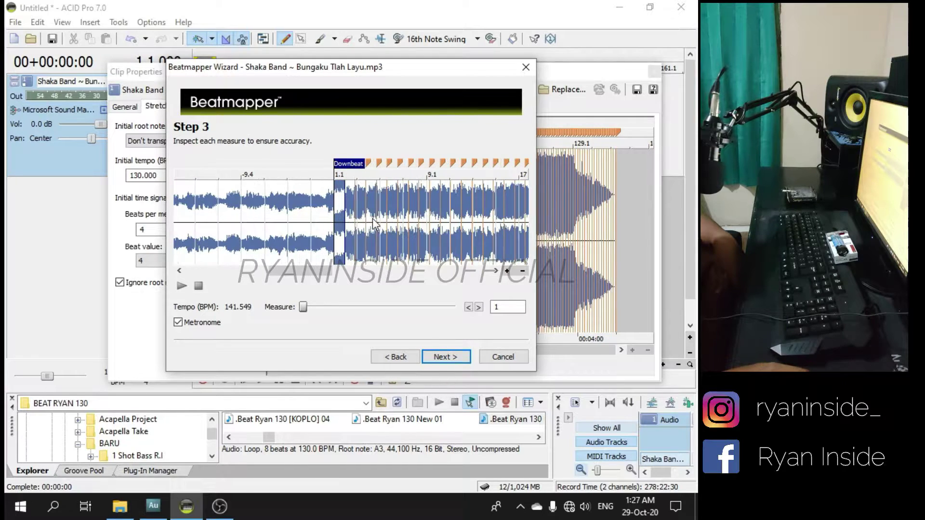
pyautogui.scroll(1, 354, 211)
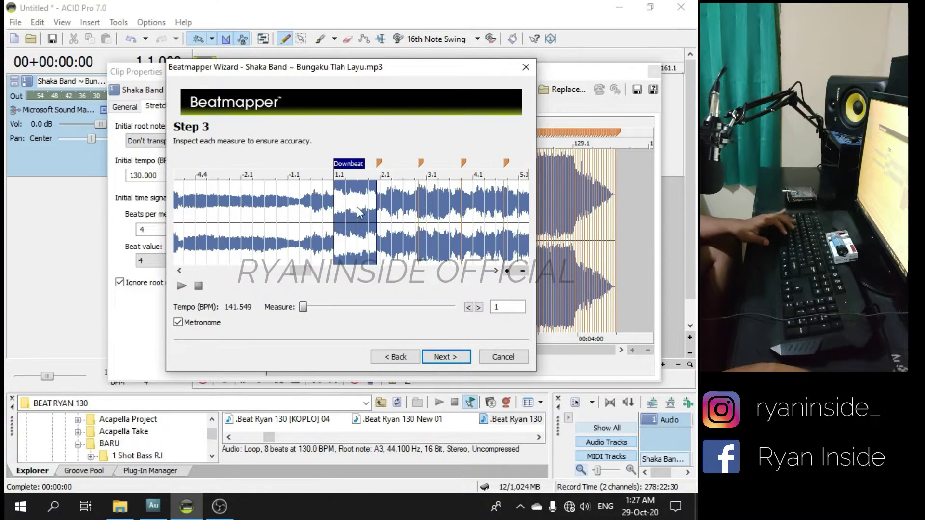
pyautogui.press('space')
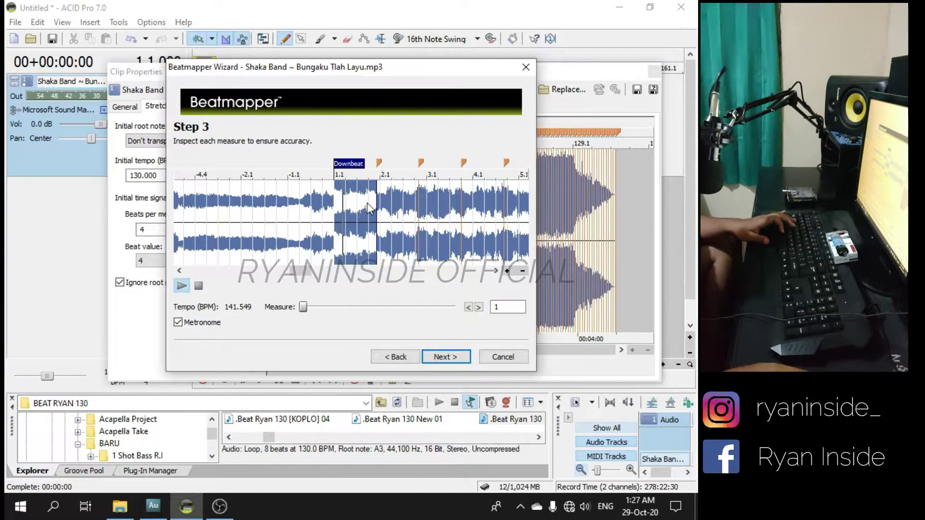
# - Spot-check measures 38, 28 and 20 against the waveform
pyautogui.scroll(-4, 387, 203)
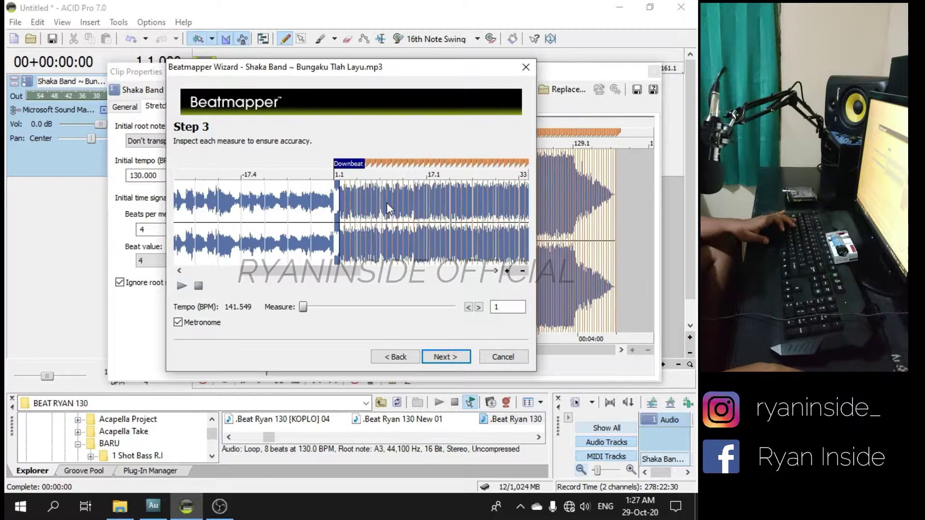
pyautogui.click(369, 200)
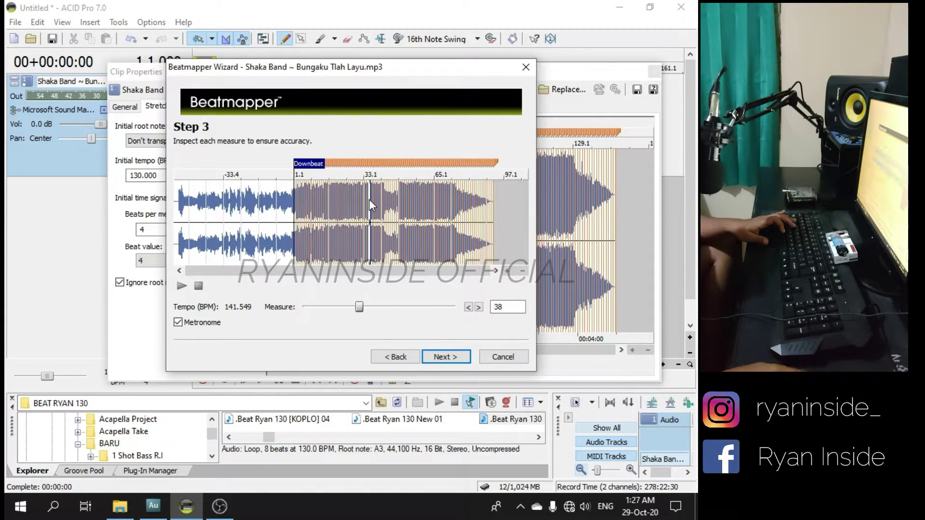
pyautogui.scroll(5, 369, 199)
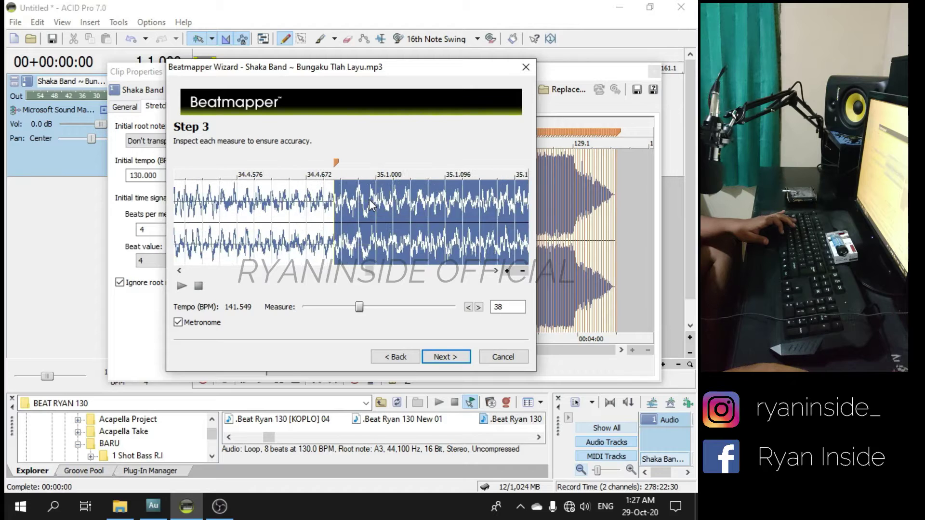
pyautogui.scroll(-3, 349, 206)
pyautogui.click(254, 214)
pyautogui.scroll(-4, 258, 214)
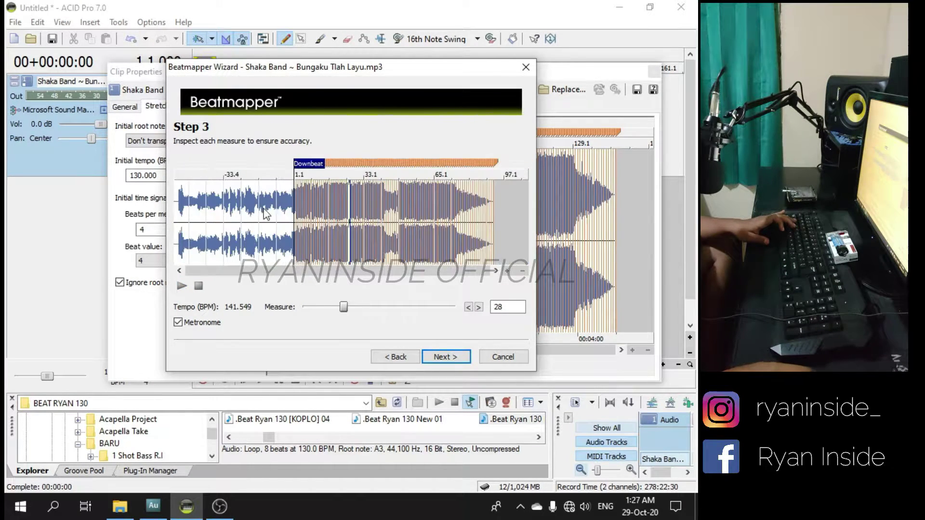
pyautogui.click(332, 200)
pyautogui.scroll(4, 345, 198)
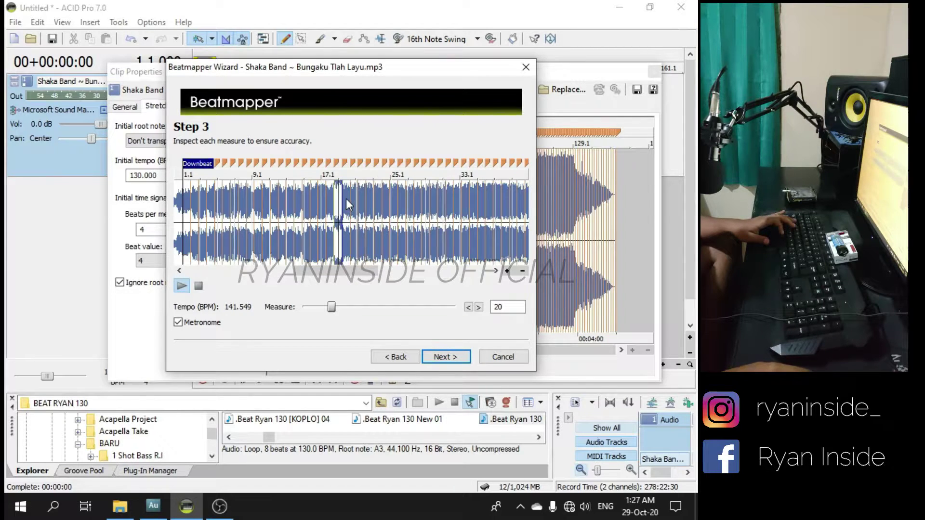
# - Audition measures 15 and 17 with the metronome to check the beat alignment
pyautogui.click(296, 214)
pyautogui.scroll(3, 298, 214)
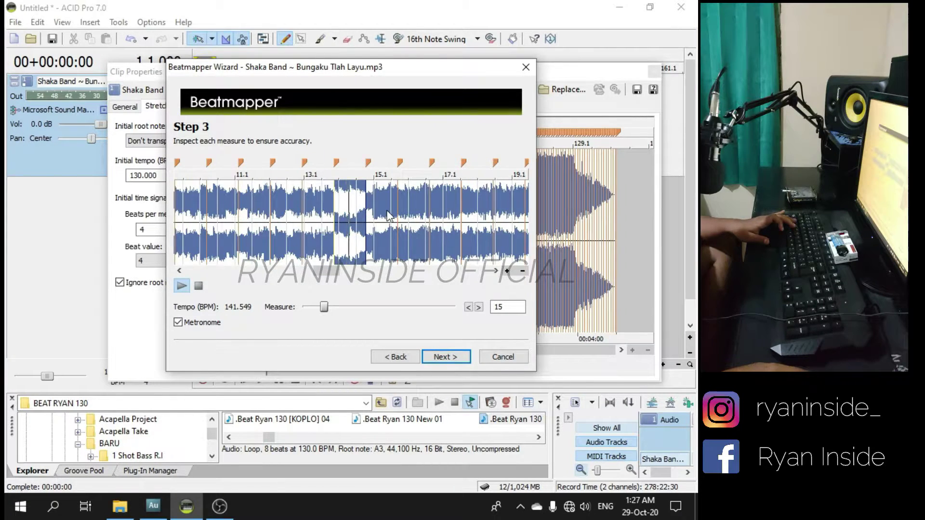
pyautogui.click(408, 198)
pyautogui.scroll(2, 409, 196)
pyautogui.press('space')
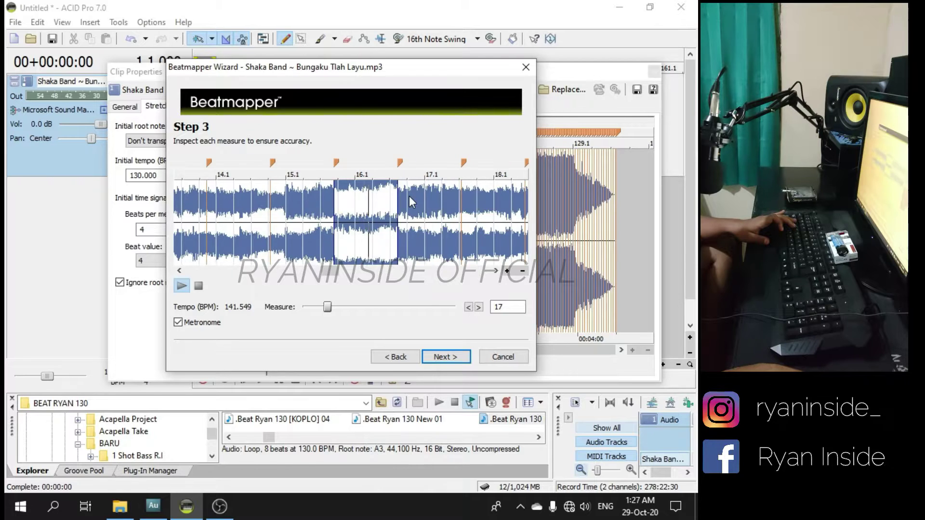
# - Audition measure 18 with the metronome and replay it to check its end marker
pyautogui.click(415, 196)
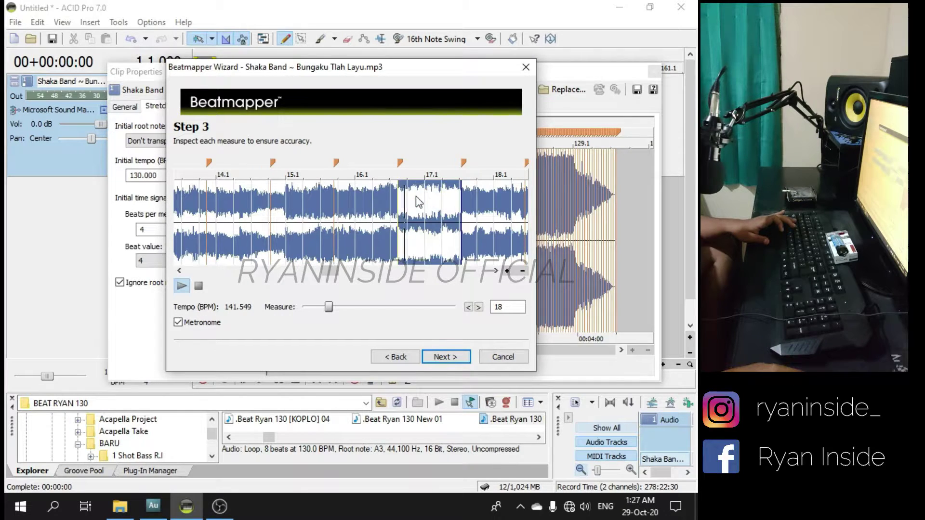
pyautogui.press('space')
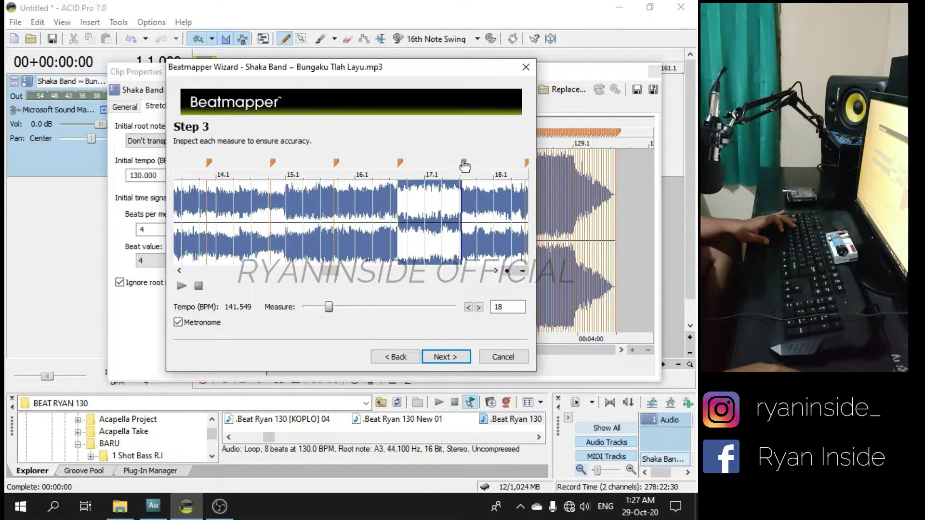
pyautogui.press('space')
pyautogui.press('space')
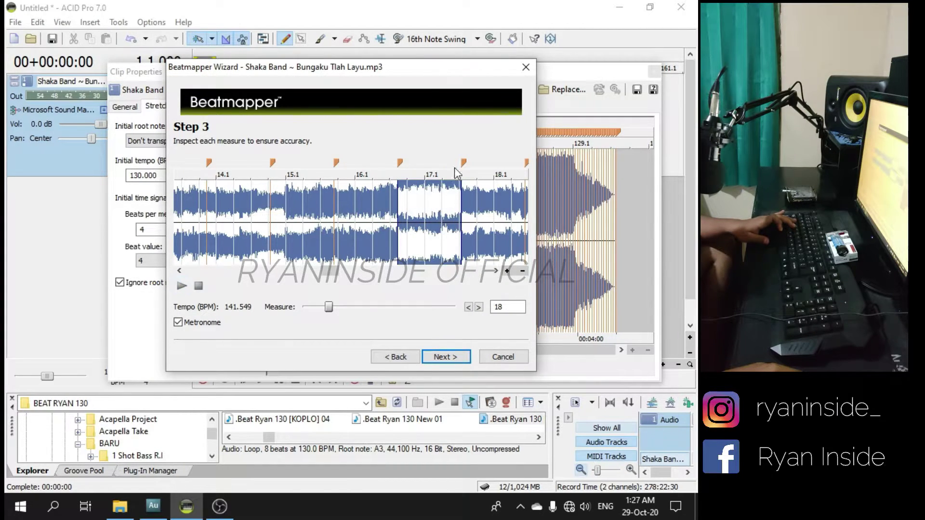
# - Move the marker at the end of measure 18 earlier to meet the beat and audition the measure with the metronome
pyautogui.moveTo(463, 167); pyautogui.dragTo(444, 171)
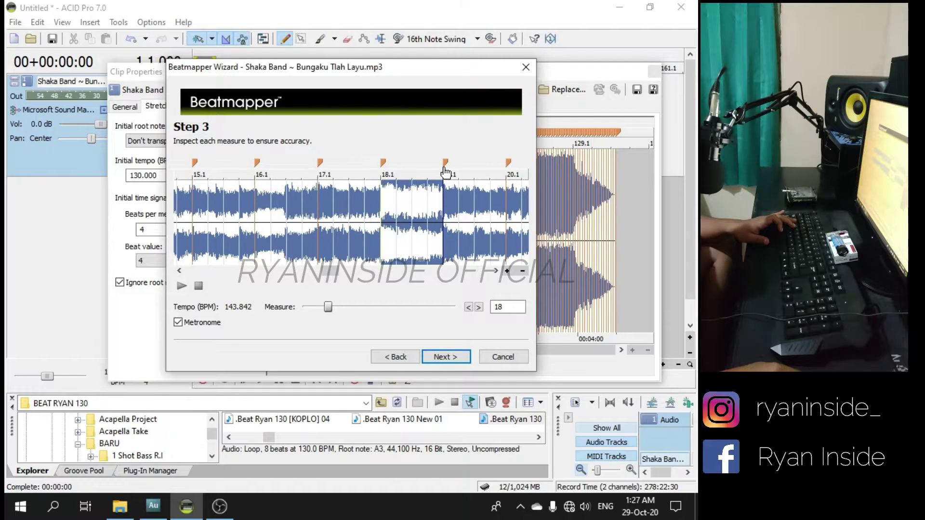
pyautogui.scroll(3, 452, 216)
pyautogui.scroll(-3, 436, 213)
pyautogui.press('space')
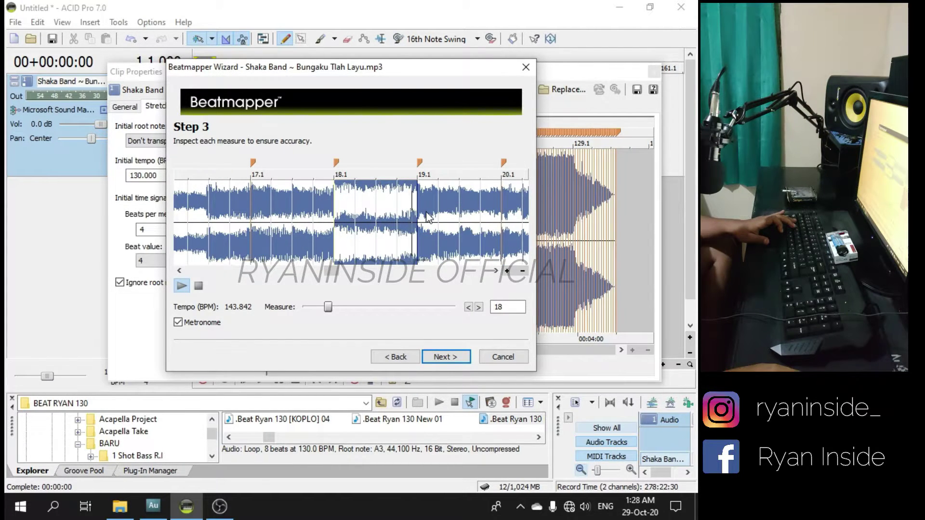
pyautogui.press('space')
# - Nudge the marker at the start of measure 19 slightly later and audition the measure with the metronome
pyautogui.click(427, 199)
pyautogui.scroll(5, 426, 198)
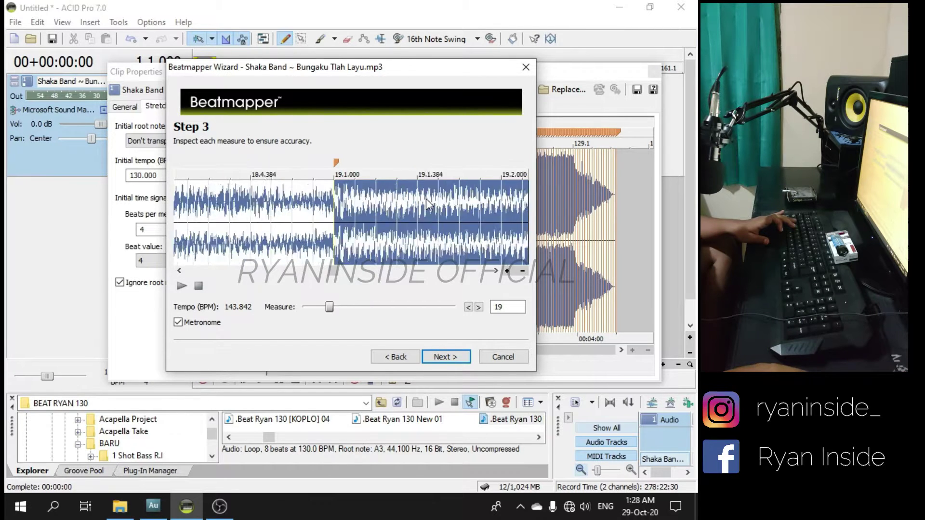
pyautogui.moveTo(335, 165); pyautogui.dragTo(341, 165)
pyautogui.press('space')
pyautogui.scroll(-5, 405, 212)
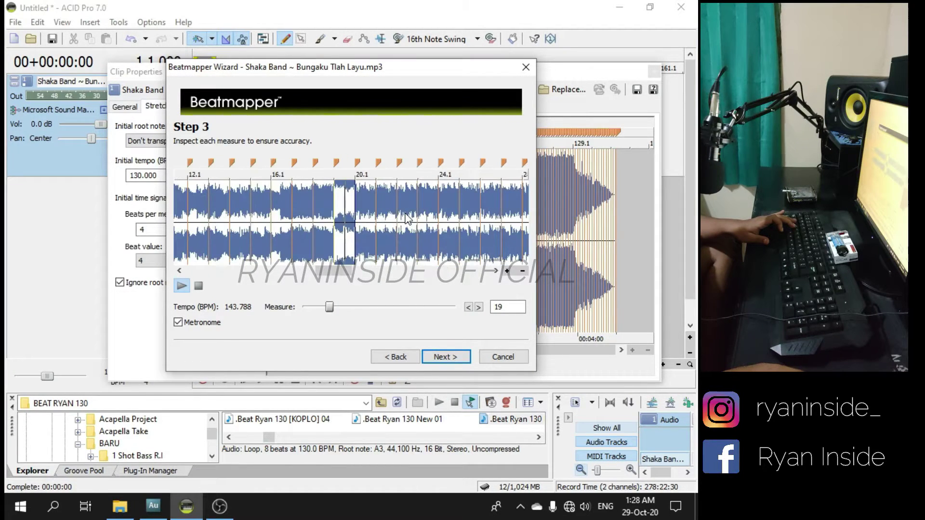
# - Audition measures 20 and 21 with the metronome and check the start marker of measure 21 against the waveform
pyautogui.click(362, 219)
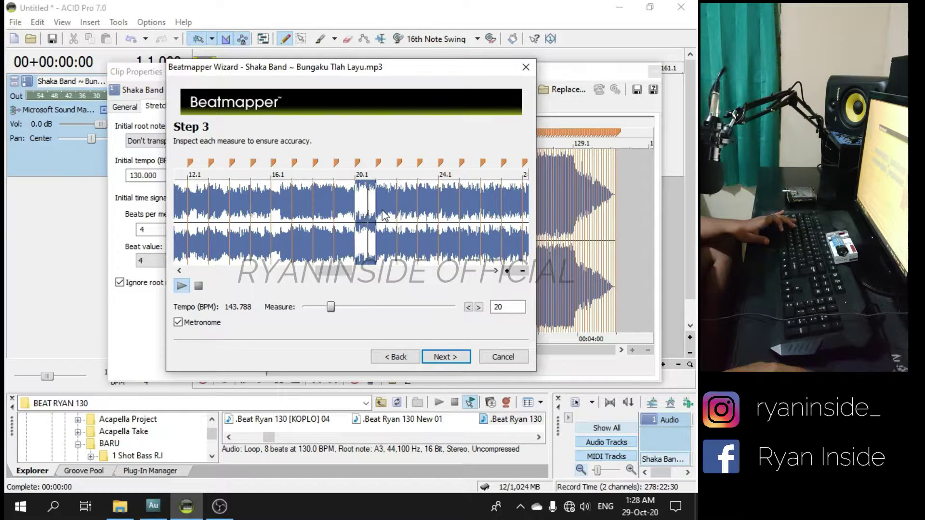
pyautogui.scroll(3, 389, 205)
pyautogui.click(404, 207)
pyautogui.scroll(-3, 406, 203)
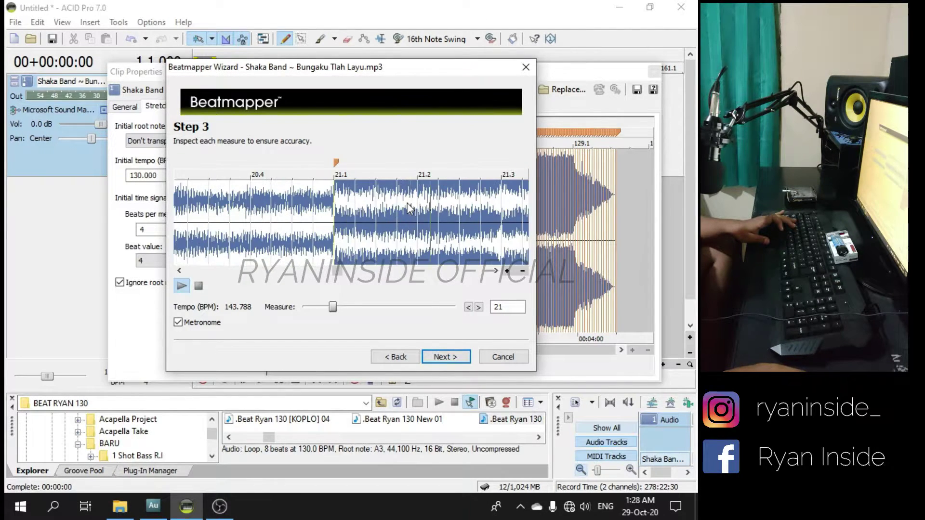
# - Nudge the marker at the start of measure 22 slightly earlier and audition the measure with the metronome
pyautogui.click(411, 202)
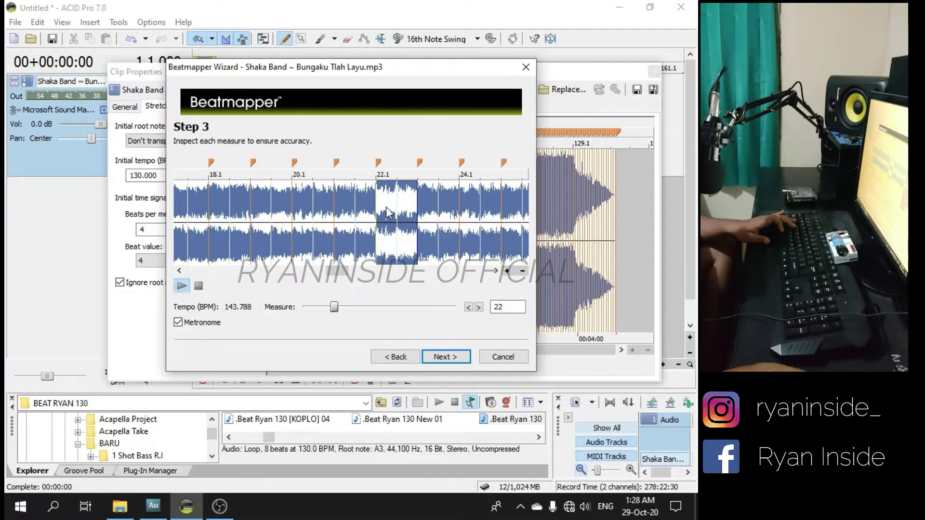
pyautogui.scroll(4, 366, 203)
pyautogui.scroll(2, 361, 202)
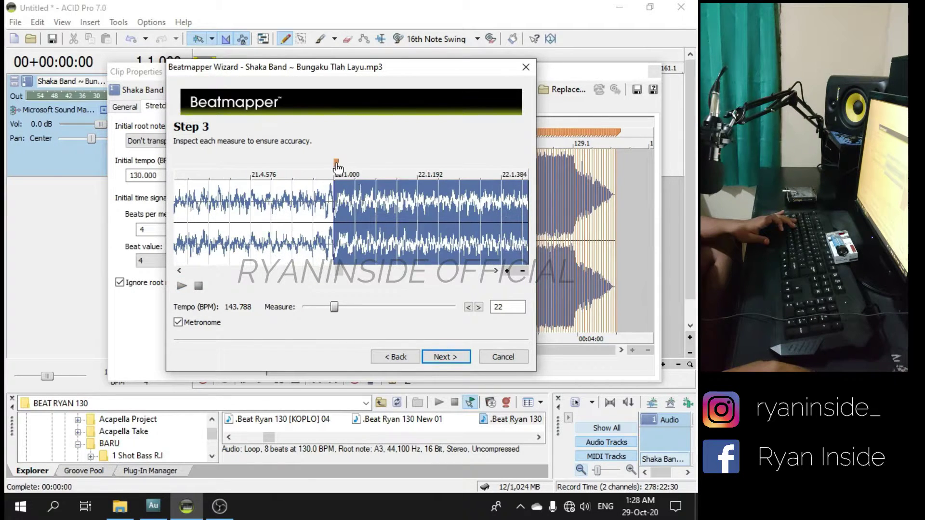
pyautogui.moveTo(337, 168); pyautogui.dragTo(327, 168)
pyautogui.scroll(-5, 432, 206)
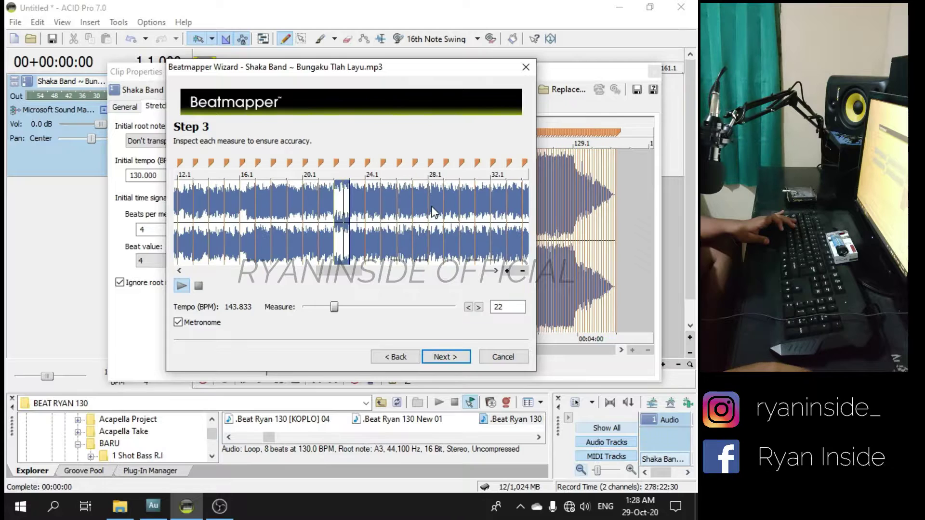
# - Audition measures 24 and 25 with the metronome to check their beat alignment
pyautogui.click(372, 212)
pyautogui.scroll(5, 372, 212)
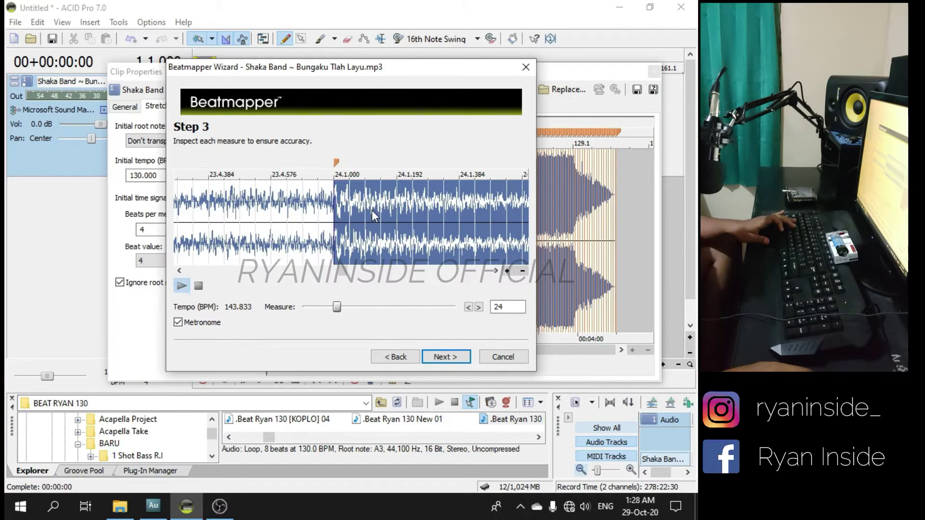
pyautogui.scroll(-5, 372, 210)
pyautogui.click(371, 212)
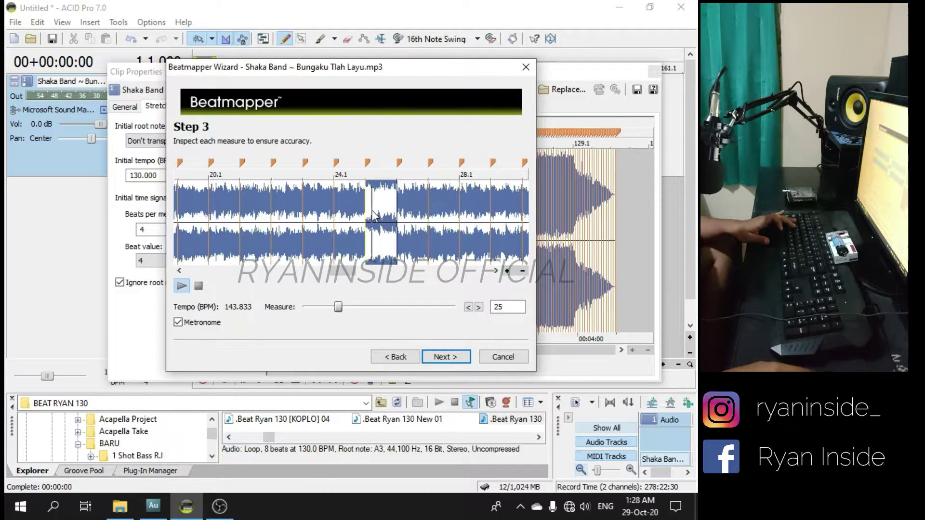
# - Move the marker at the start of measure 37 slightly earlier to meet the beat and audition the measure
pyautogui.scroll(-5, 372, 212)
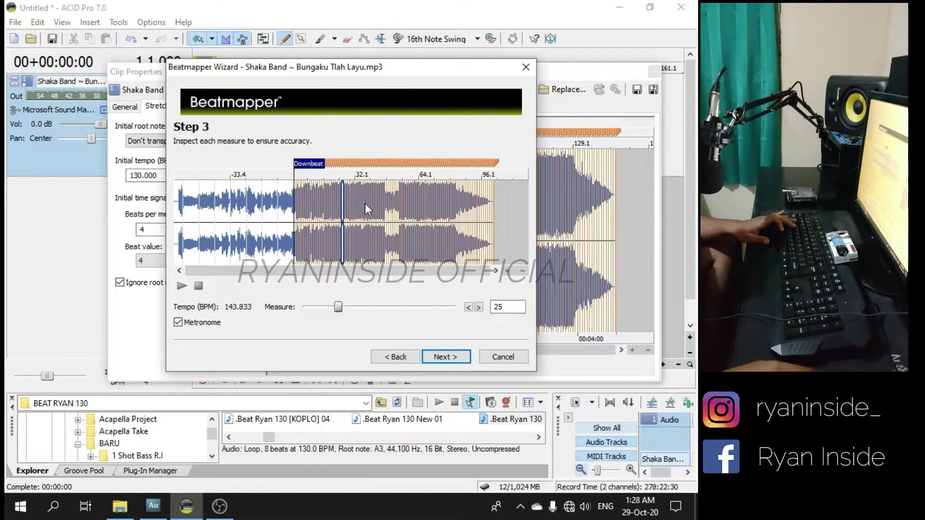
pyautogui.scroll(5, 365, 203)
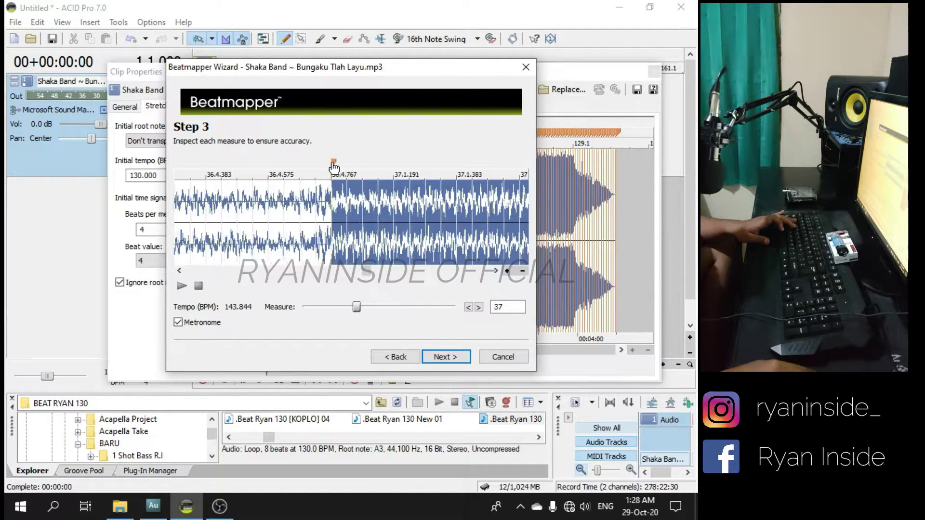
pyautogui.moveTo(330, 170); pyautogui.dragTo(314, 170)
pyautogui.scroll(-2, 383, 216)
pyautogui.scroll(-2, 382, 215)
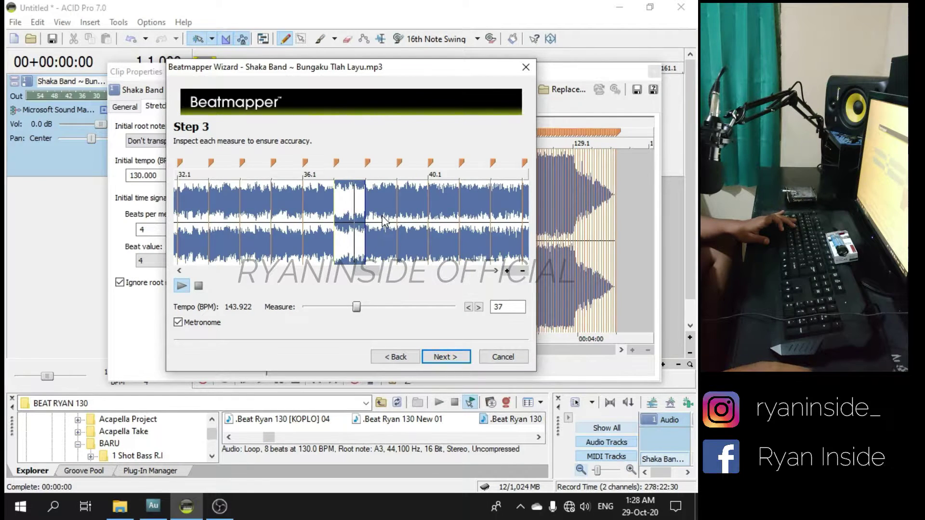
# - Spot-check measures 38 and 39 with the metronome
pyautogui.click(382, 215)
pyautogui.click(409, 212)
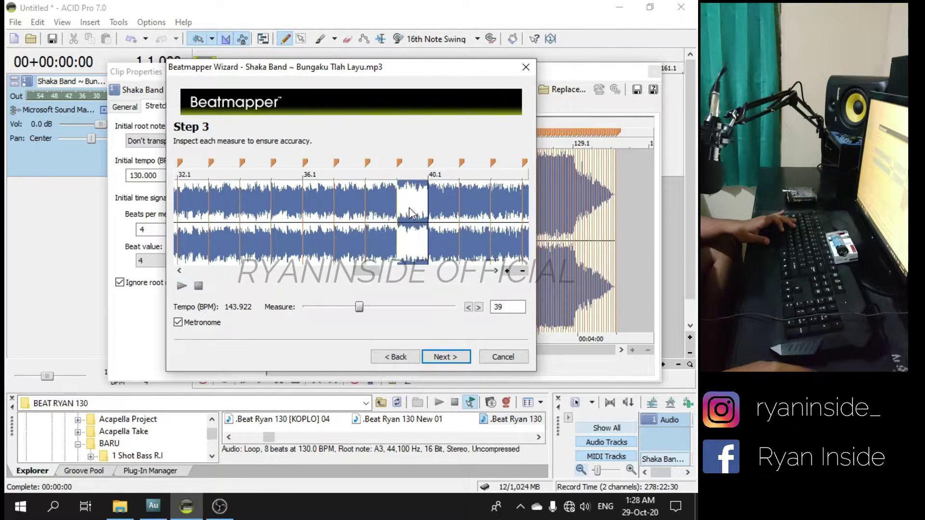
pyautogui.scroll(-2, 409, 208)
# - Nudge the marker at the start of measure 40 slightly later and audition the measure with the metronome
pyautogui.click(354, 205)
pyautogui.scroll(4, 363, 205)
pyautogui.scroll(1, 365, 209)
pyautogui.press('space')
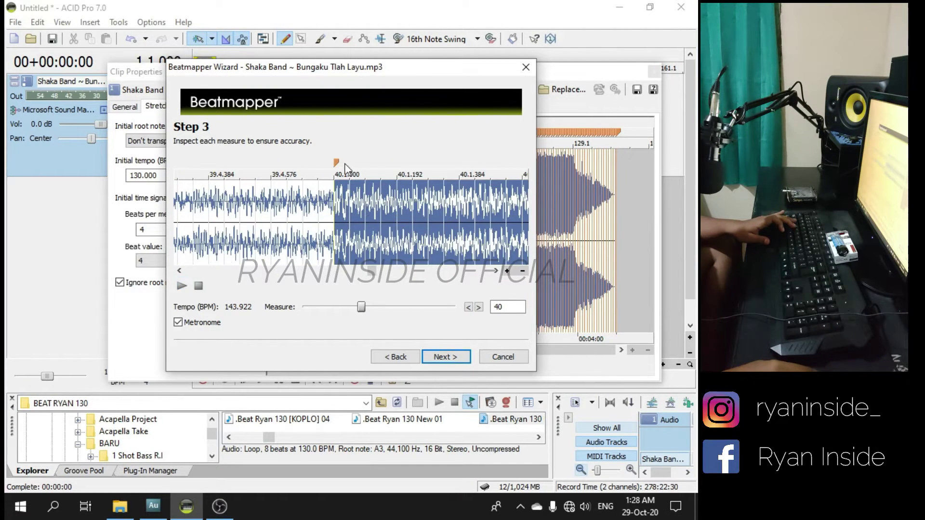
pyautogui.moveTo(336, 164); pyautogui.dragTo(342, 164)
pyautogui.scroll(-3, 388, 213)
pyautogui.press('space')
pyautogui.scroll(-3, 385, 208)
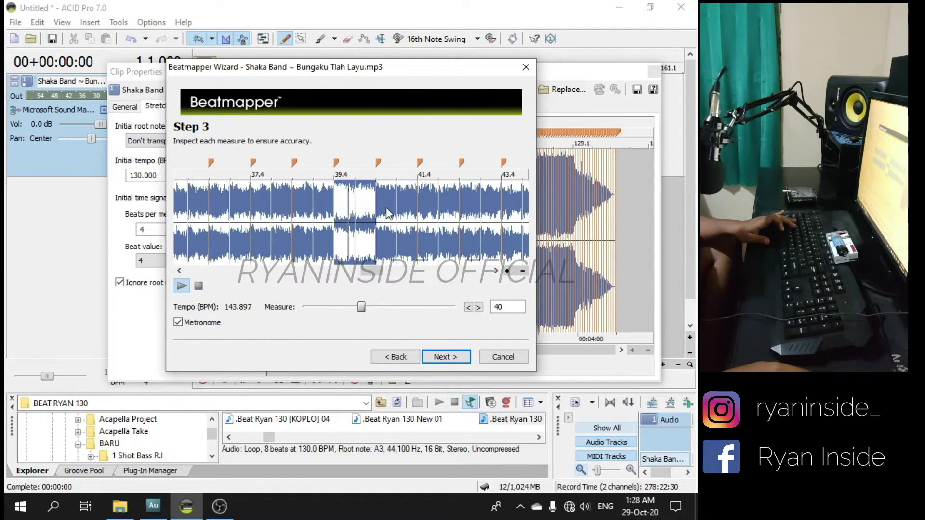
pyautogui.press('space')
# - Fine-tune the marker at the start of measure 41 to the waveform peak and audition the measure
pyautogui.click(383, 205)
pyautogui.scroll(6, 383, 204)
pyautogui.scroll(3, 385, 210)
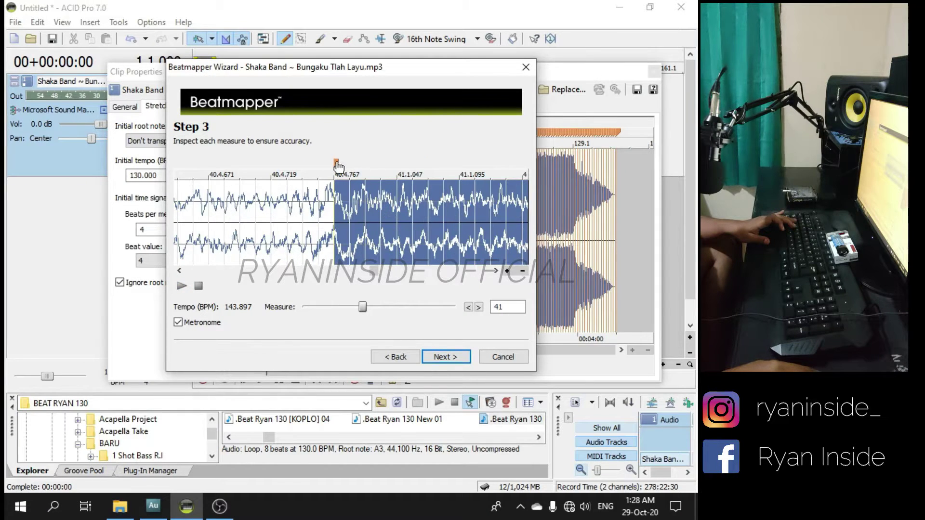
pyautogui.press('space')
pyautogui.scroll(-6, 389, 216)
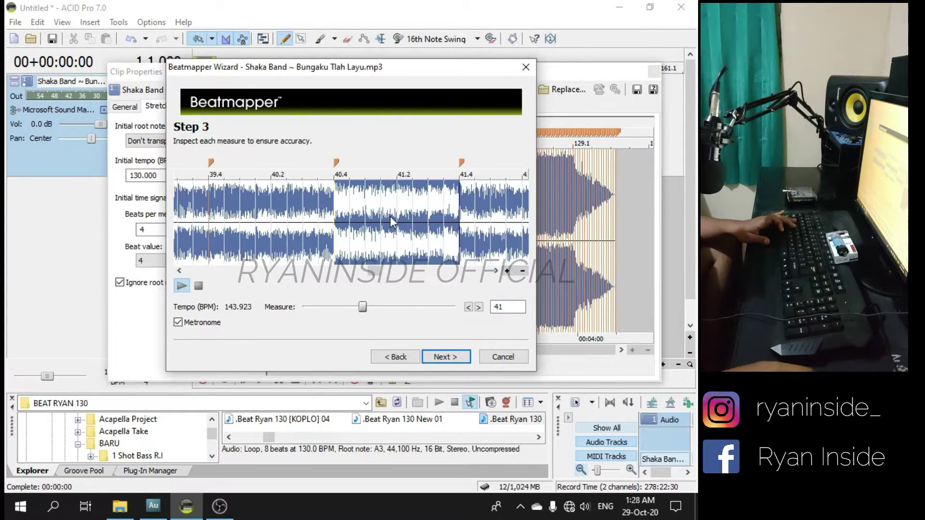
pyautogui.press('space')
# - Inspect the start marker of measure 42 against the waveform and audition the measure
pyautogui.click(363, 202)
pyautogui.scroll(6, 364, 202)
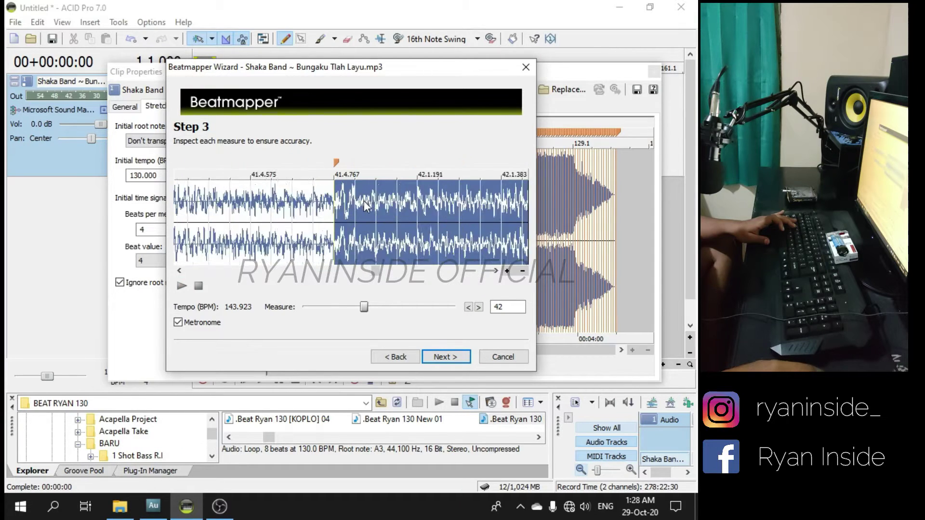
pyautogui.press('space')
pyautogui.scroll(-6, 364, 198)
pyautogui.press('space')
# - Nudge the marker at the start of measure 43 slightly later and audition the measure with the metronome
pyautogui.click(374, 200)
pyautogui.scroll(8, 374, 201)
pyautogui.moveTo(348, 169); pyautogui.dragTo(354, 170)
pyautogui.press('space')
pyautogui.scroll(-6, 403, 204)
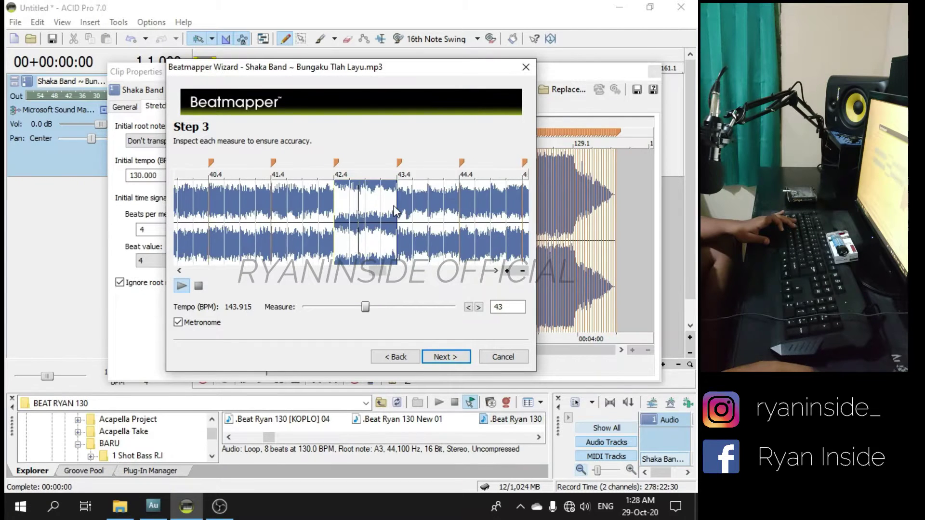
pyautogui.press('space')
pyautogui.scroll(-2, 403, 205)
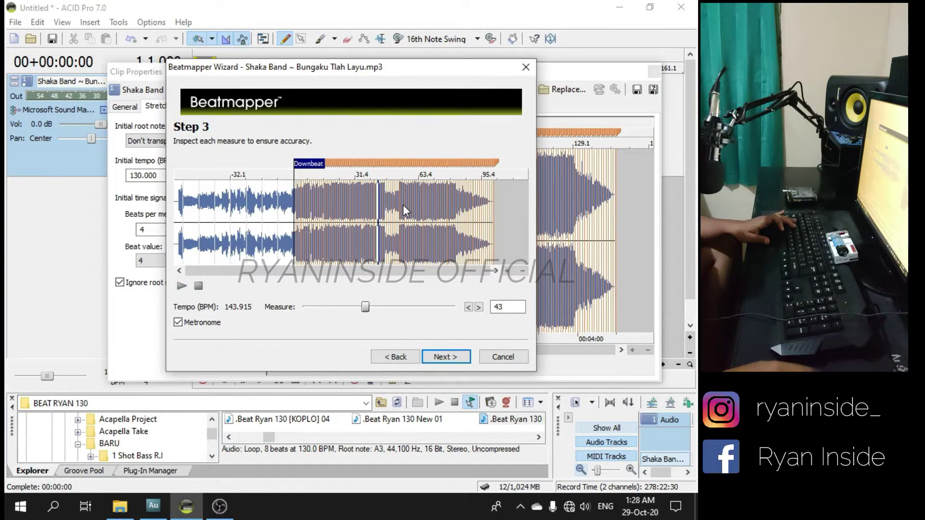
# - Recheck measures 2 and 1 near the Downbeat marker by auditioning them with the metronome
pyautogui.click(296, 198)
pyautogui.scroll(8, 343, 208)
pyautogui.press('space')
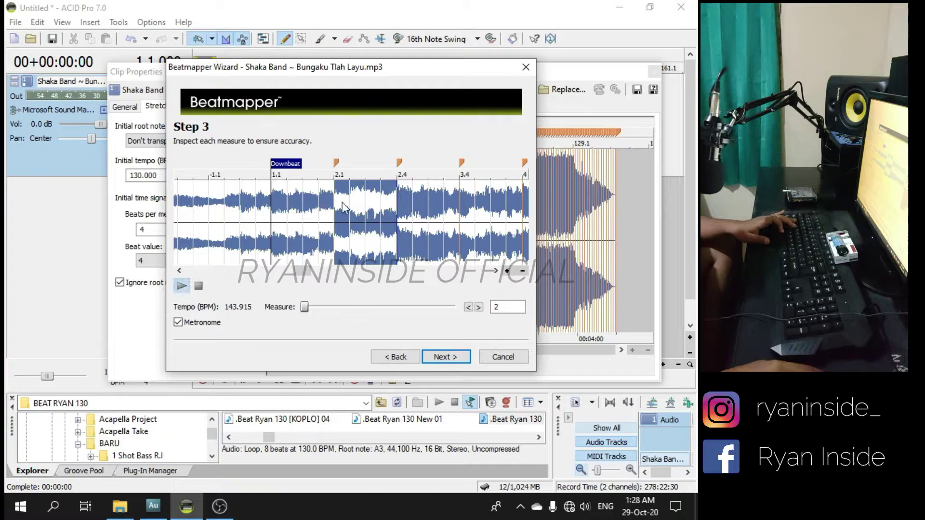
pyautogui.press('space')
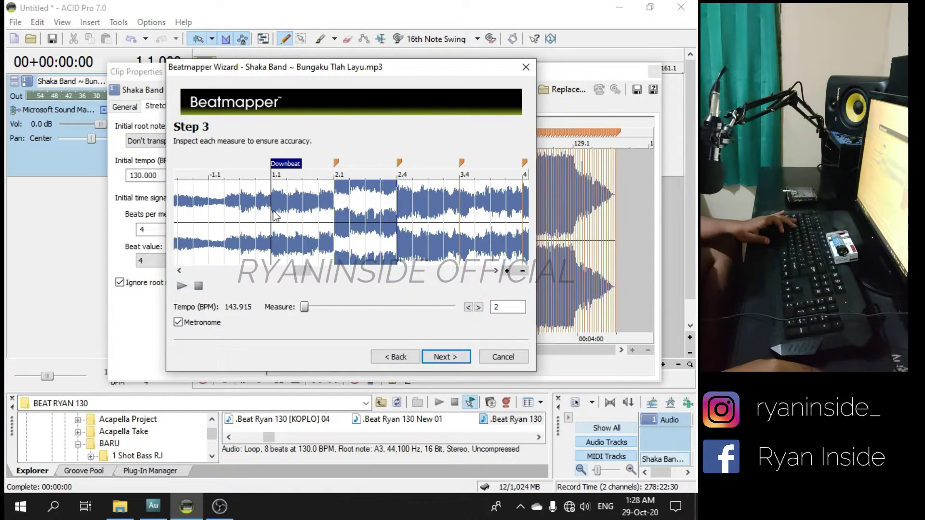
pyautogui.click(275, 214)
pyautogui.scroll(6, 279, 200)
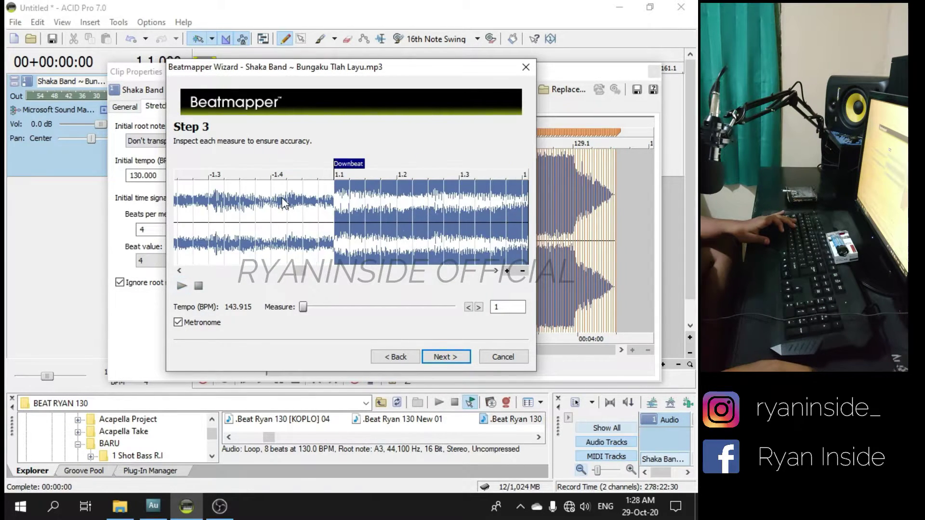
pyautogui.press('space')
pyautogui.scroll(-6, 395, 201)
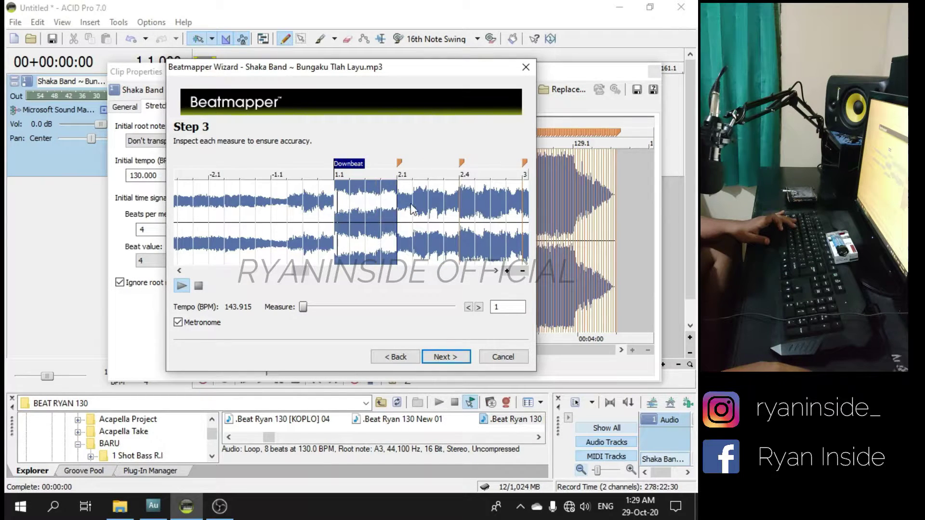
pyautogui.press('space')
# - Nudge the Downbeat marker slightly later at the start of measure 1 and audition the measure with the metronome
pyautogui.scroll(3, 351, 201)
pyautogui.scroll(2, 351, 201)
pyautogui.moveTo(348, 165); pyautogui.dragTo(373, 168)
pyautogui.press('space')
pyautogui.scroll(-6, 409, 219)
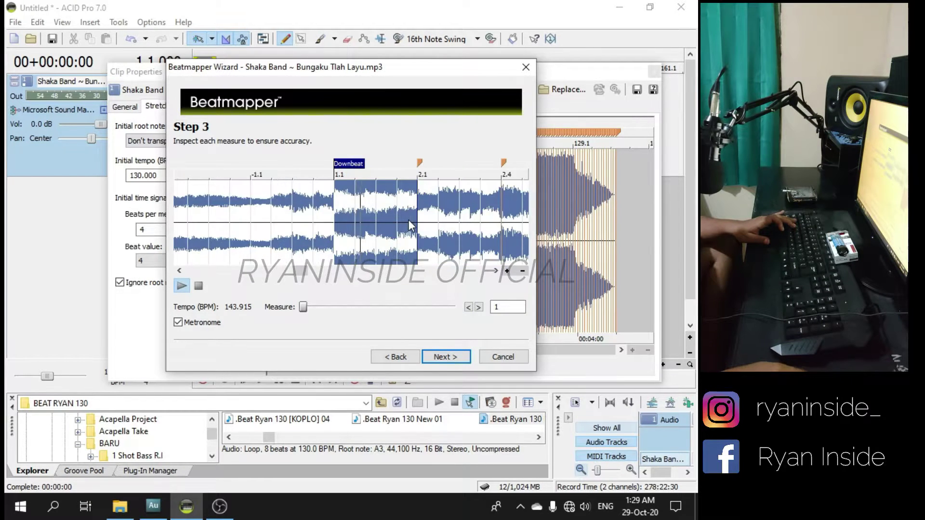
# - Return to measure 43, move its start marker slightly earlier to meet the beat, and audition the measure again
pyautogui.click(383, 219)
pyautogui.scroll(6, 376, 212)
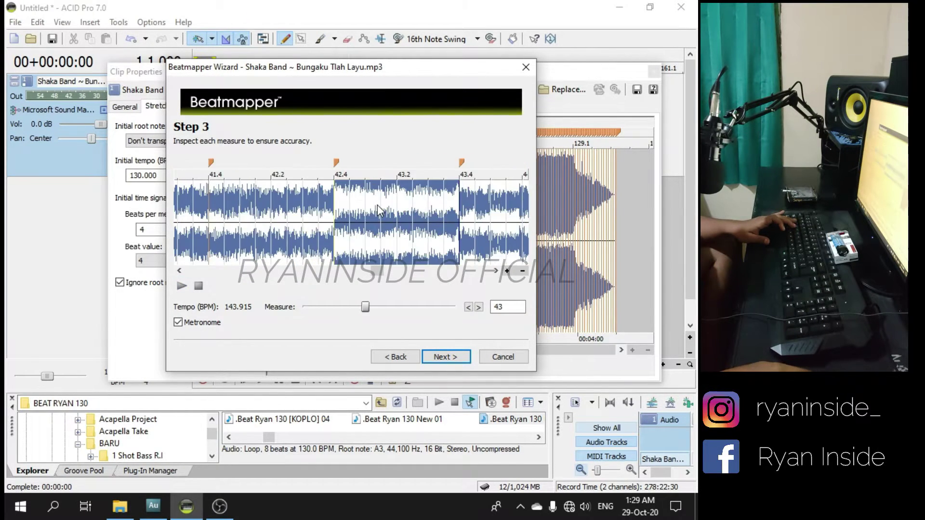
pyautogui.press('space')
pyautogui.moveTo(336, 163); pyautogui.dragTo(325, 169)
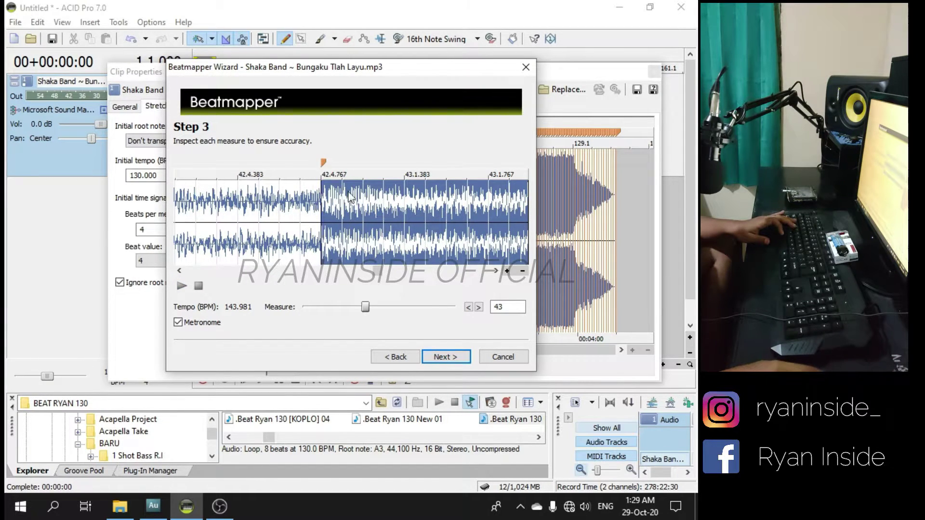
pyautogui.press('space')
pyautogui.scroll(-4, 396, 218)
pyautogui.press('space')
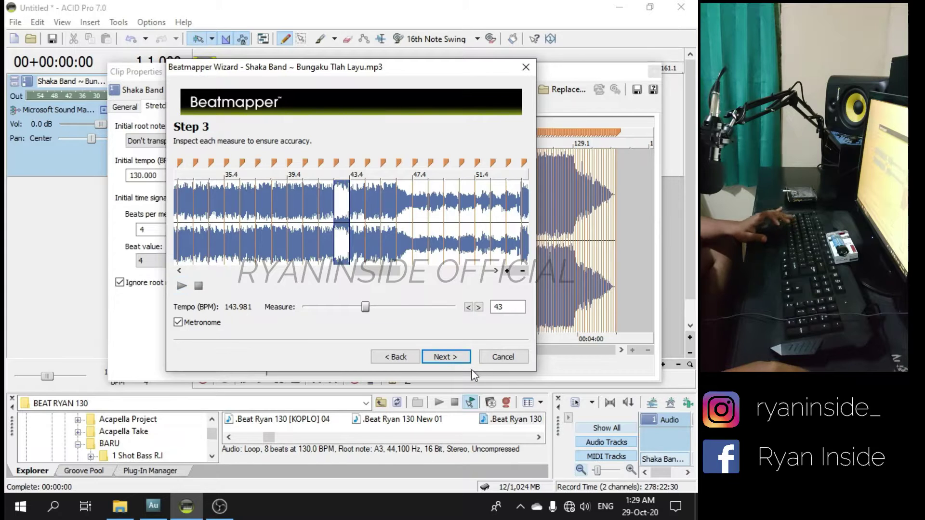
# - Finish the Beatmapper Wizard with only the pitch preservation option enabled and close the clip properties
pyautogui.click(458, 359)
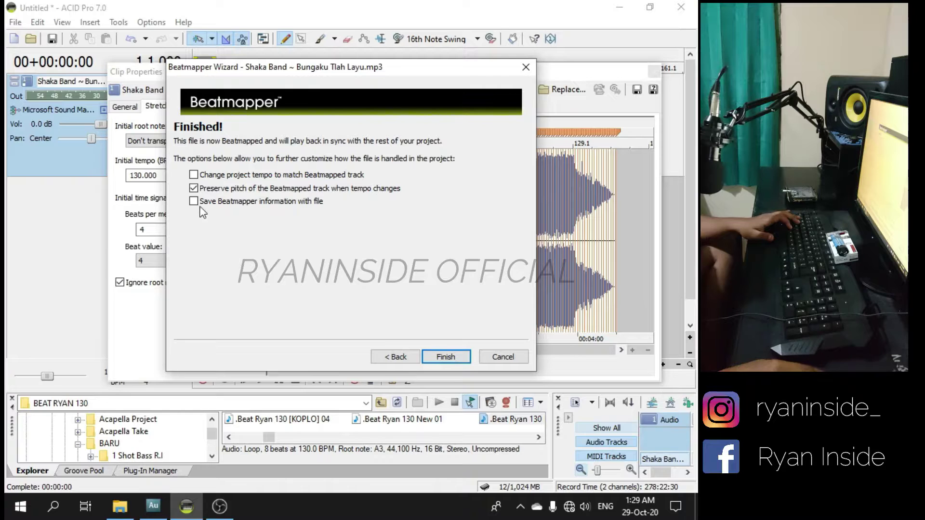
pyautogui.click(445, 357)
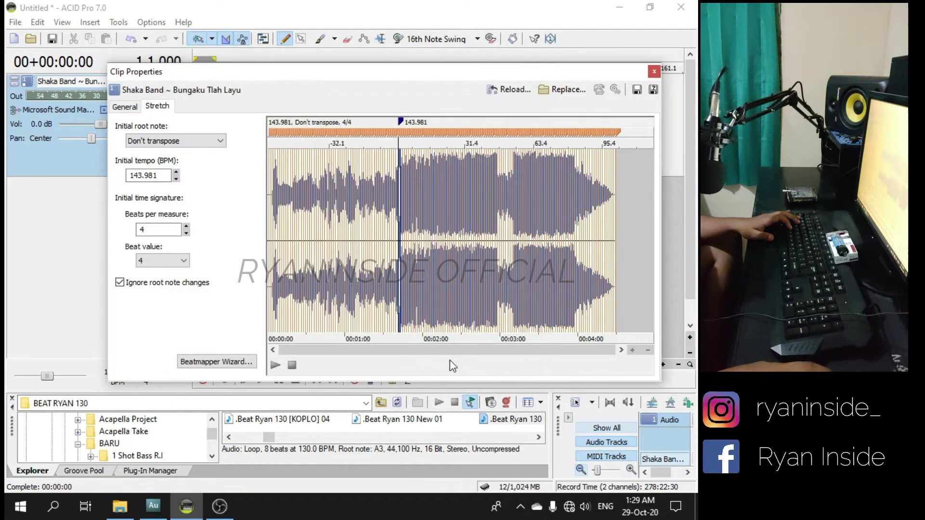
pyautogui.click(654, 72)
# - Draw the beatmapped song on its track from about measure 5 to 29 and play it back from measure 5
pyautogui.click(236, 124)
pyautogui.press('space')
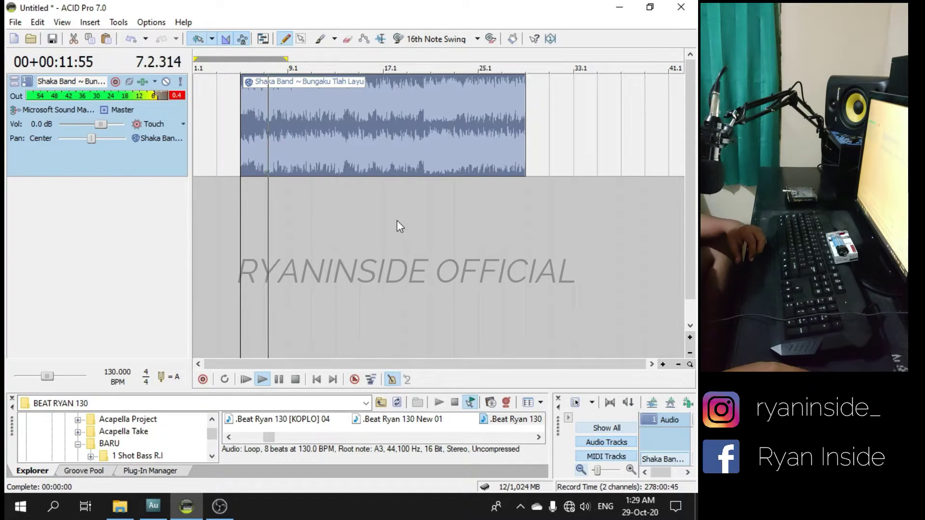
pyautogui.press('space')
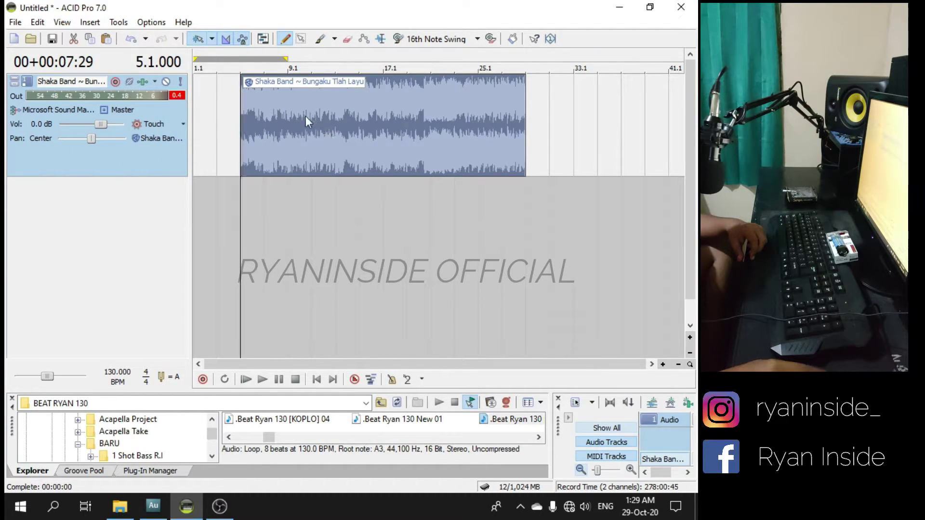
# - Extend the song event along the track past measure 41 and back to the start of the timeline
pyautogui.moveTo(319, 120); pyautogui.dragTo(562, 119)
pyautogui.moveTo(478, 108); pyautogui.dragTo(190, 126)
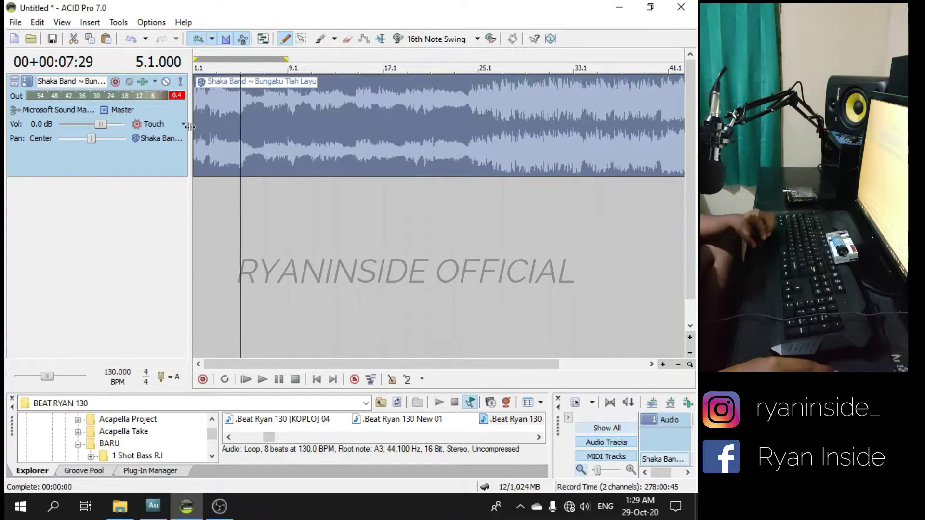
# - Play the song from measure 5, split its event at measure 7, and delete the part before the split
pyautogui.press('space')
pyautogui.scroll(4, 279, 102)
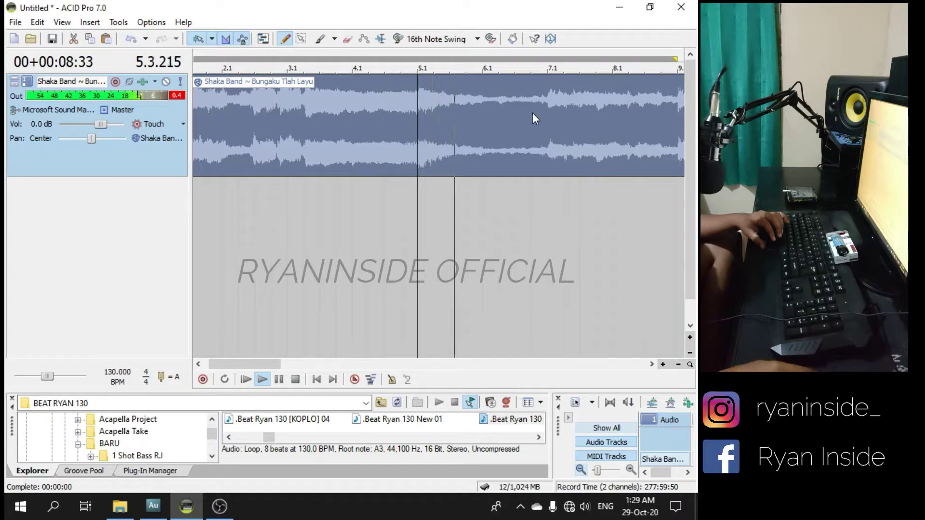
pyautogui.scroll(1, 546, 109)
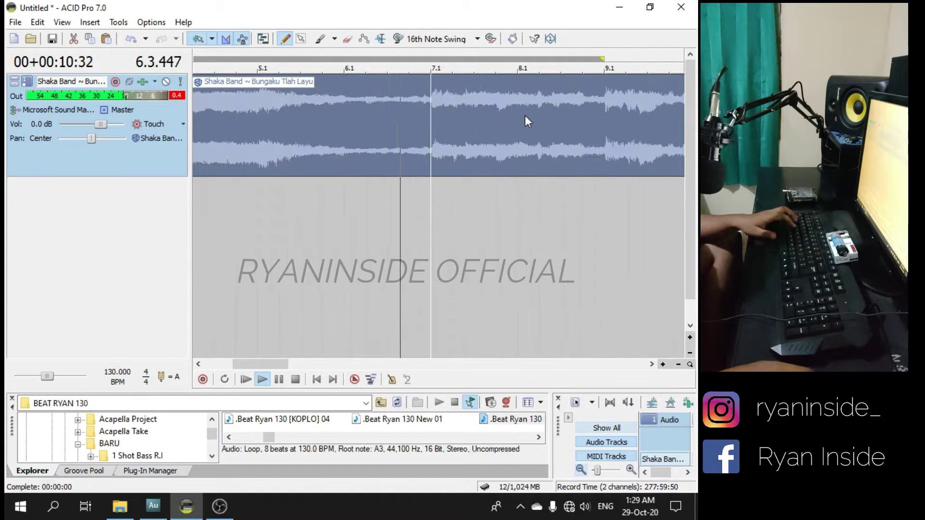
pyautogui.press('space')
pyautogui.scroll(-3, 468, 120)
pyautogui.press('s')
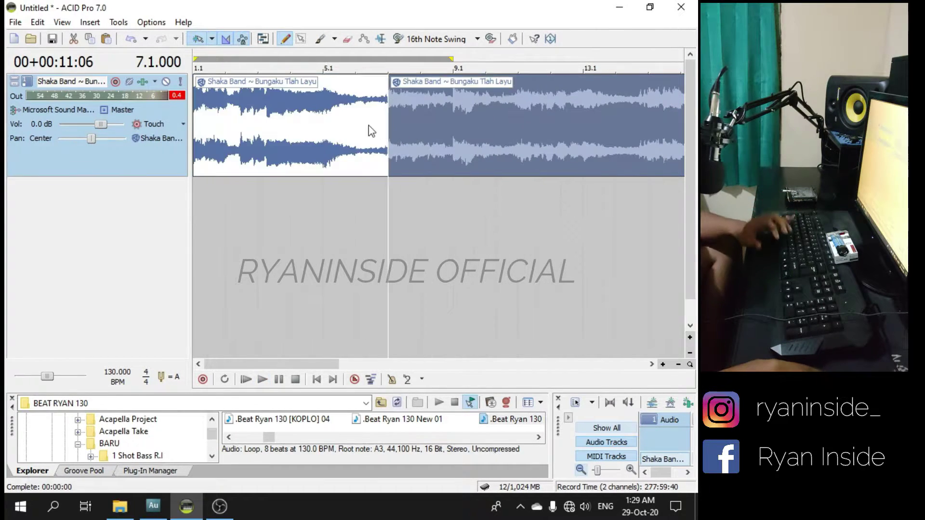
pyautogui.click(362, 125)
pyautogui.press('Delete')
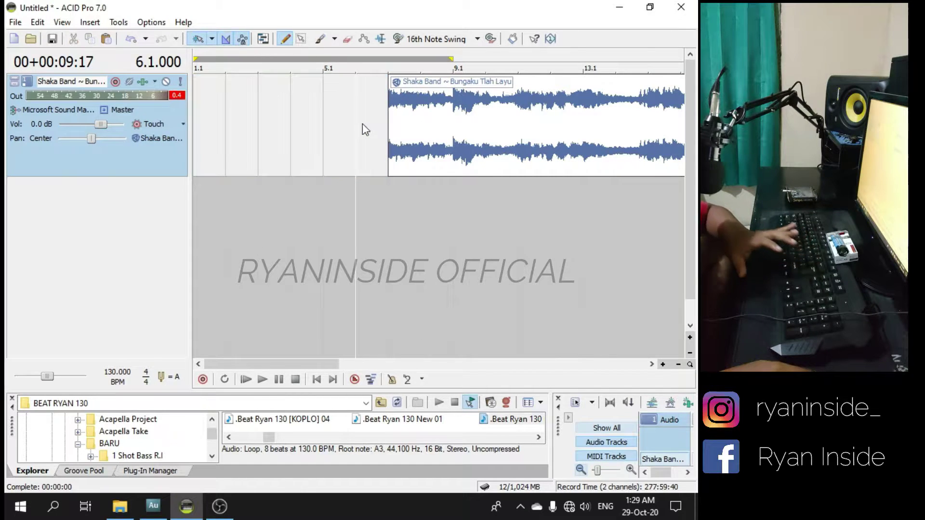
# - Play the trimmed song from its start at measure 7 and move the event so it starts at measure 9
pyautogui.scroll(-3, 362, 125)
pyautogui.click(259, 110)
pyautogui.press('space')
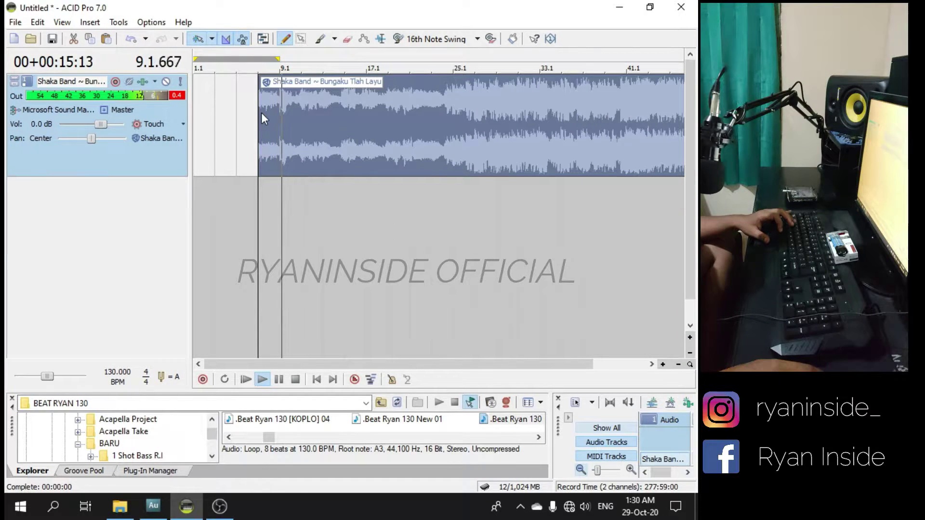
pyautogui.moveTo(262, 114); pyautogui.dragTo(285, 118)
pyautogui.press('space')
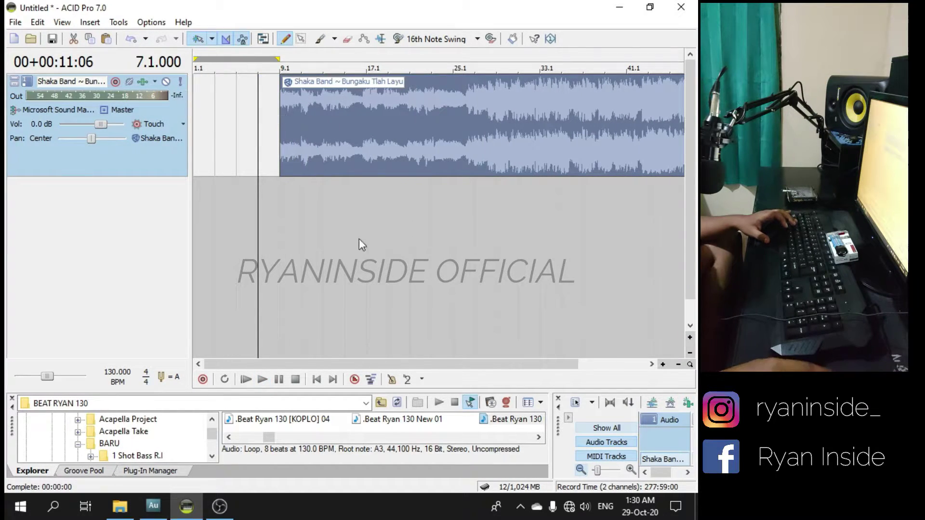
# - Add the BEAT 13 RYAN loop from the BEAT RYAN 130 folder as a new track and draw it from measure 9 to 21
pyautogui.moveTo(379, 393); pyautogui.dragTo(381, 323)
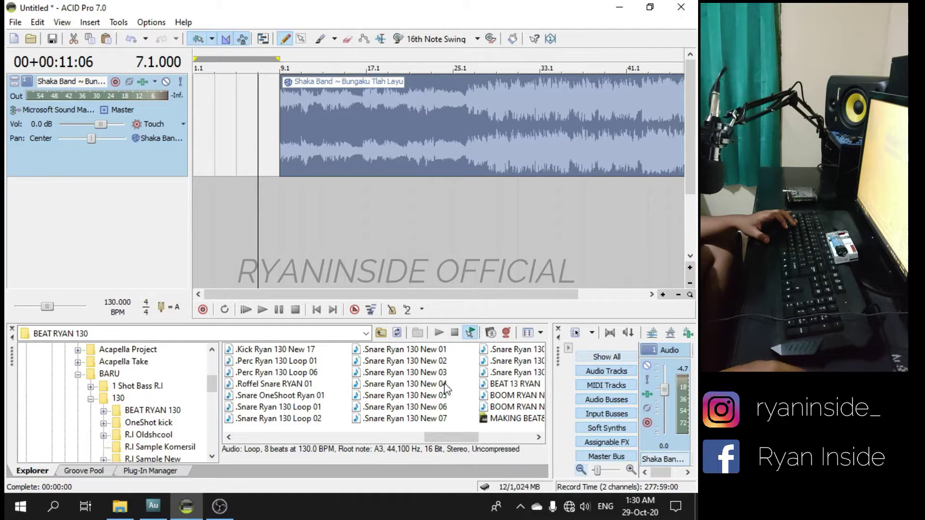
pyautogui.scroll(-1, 447, 389)
pyautogui.moveTo(383, 385); pyautogui.dragTo(111, 231)
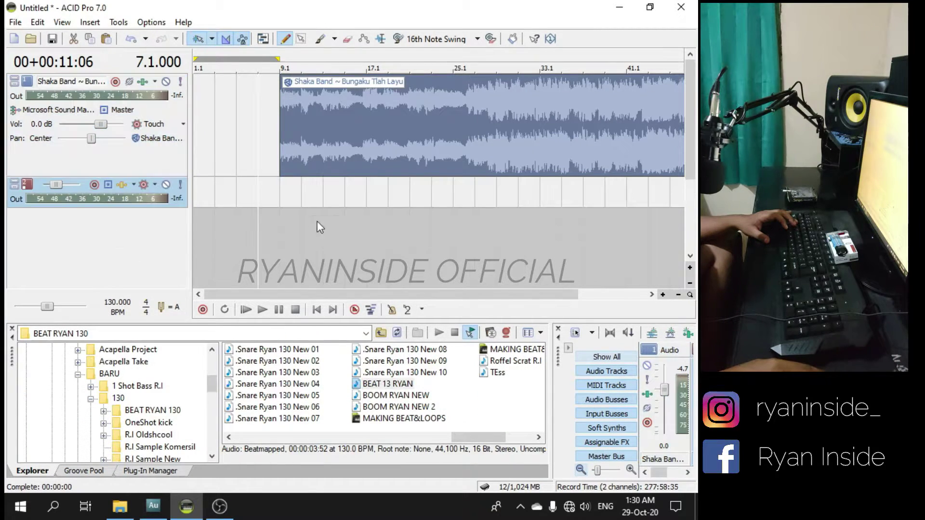
pyautogui.click(290, 192)
pyautogui.click(302, 195)
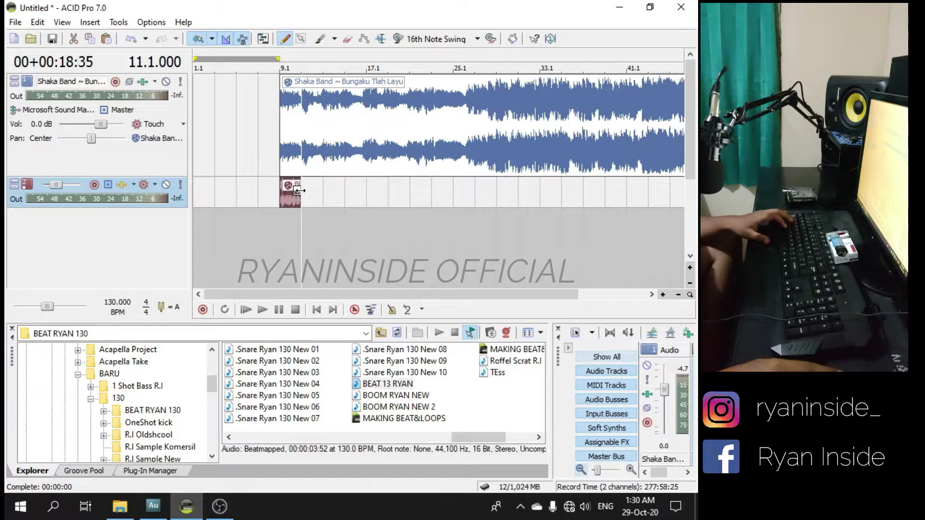
pyautogui.moveTo(302, 195); pyautogui.dragTo(410, 193)
# - Play the song and the beat loop together from measure 9 to check that they stay in sync
pyautogui.click(282, 191)
pyautogui.press('space')
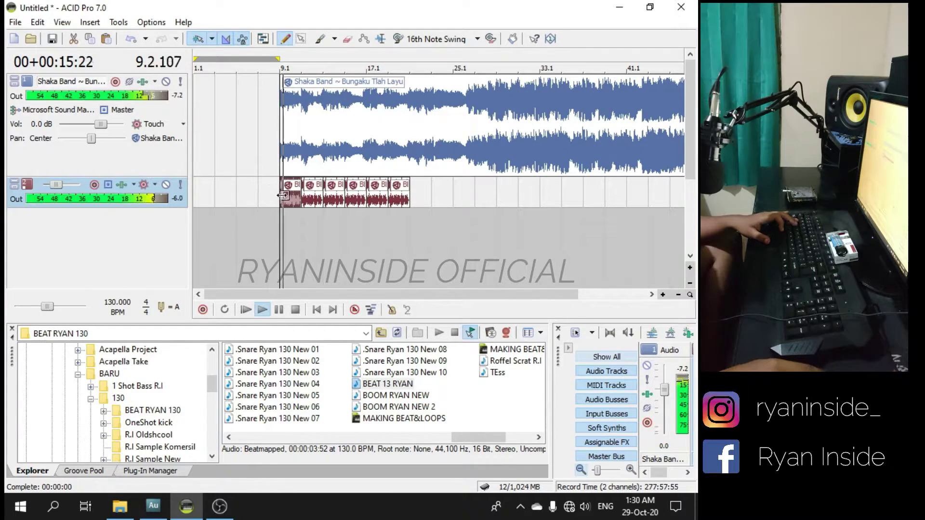
pyautogui.scroll(1, 313, 197)
pyautogui.scroll(1, 343, 198)
pyautogui.scroll(-2, 344, 198)
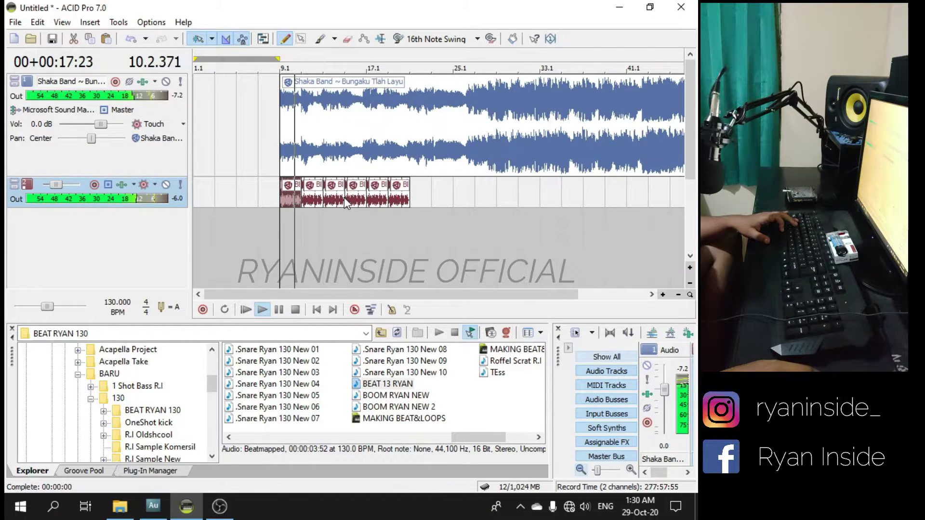
pyautogui.scroll(2, 344, 197)
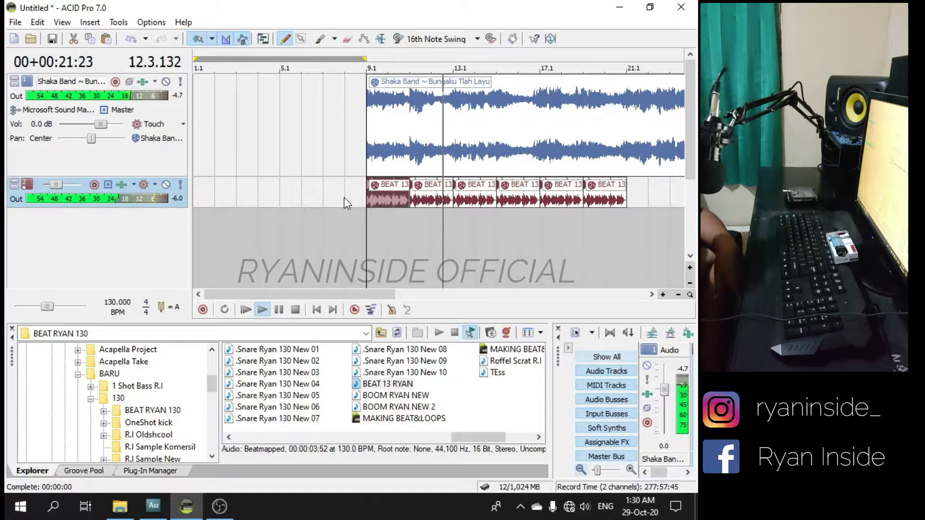
pyautogui.scroll(-2, 344, 198)
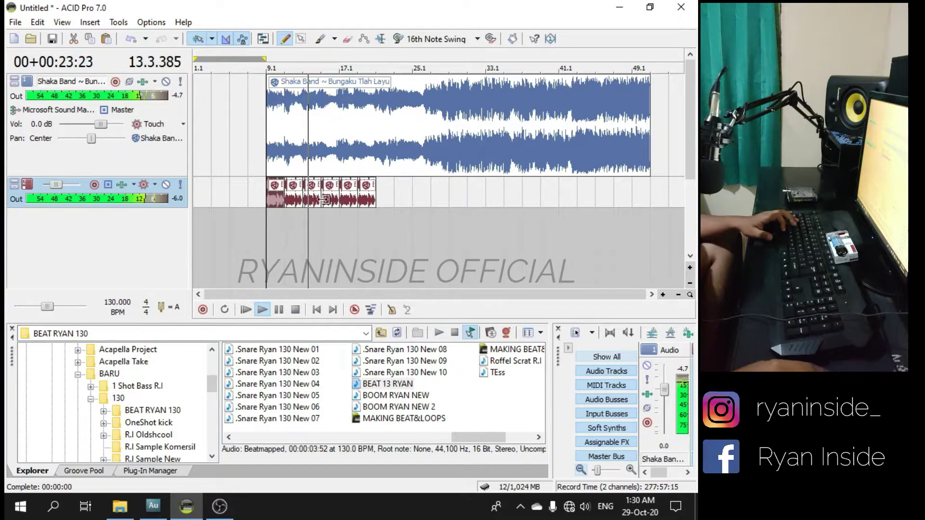
pyautogui.press('space')
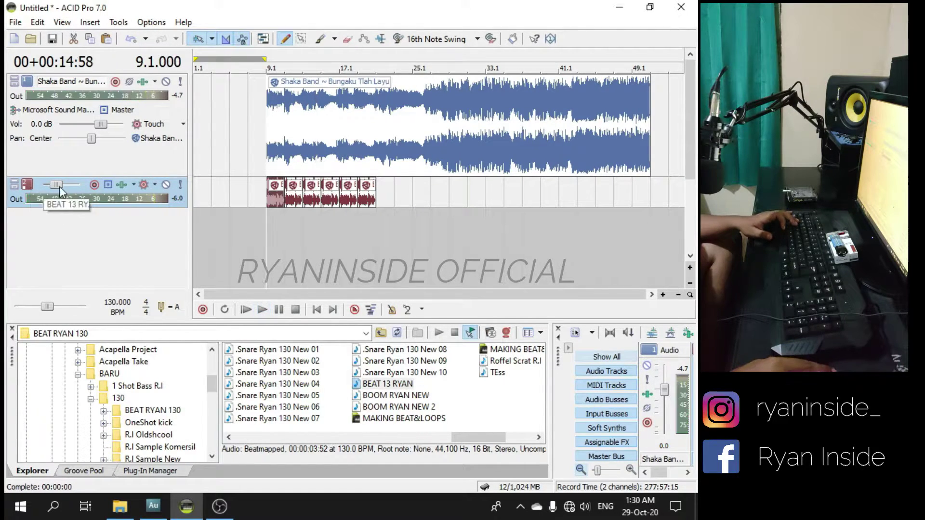
# - Mute the BEAT 13 RYAN track and add .Beat Ryan 130 [KOPLO] 02 on a new track from measure 9 to 17
pyautogui.click(166, 184)
pyautogui.hscroll(-5, 340, 389)
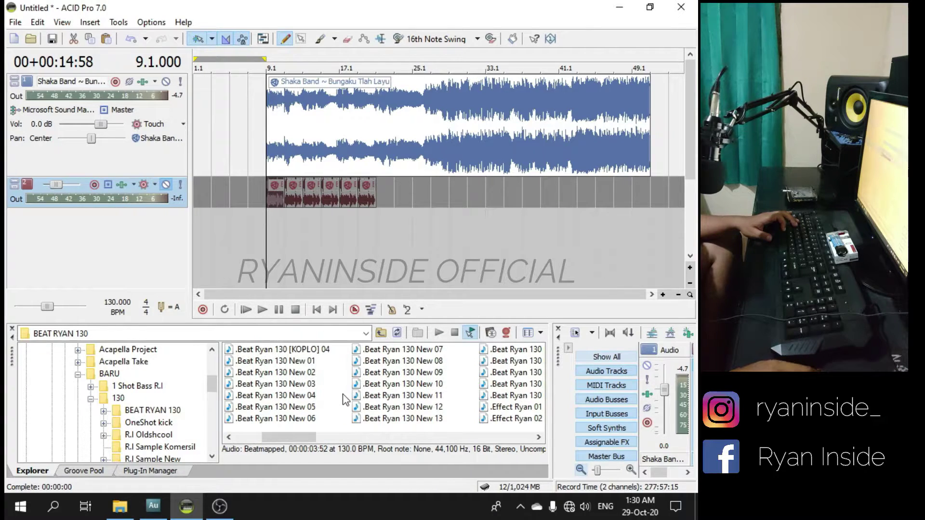
pyautogui.moveTo(315, 413); pyautogui.dragTo(270, 223)
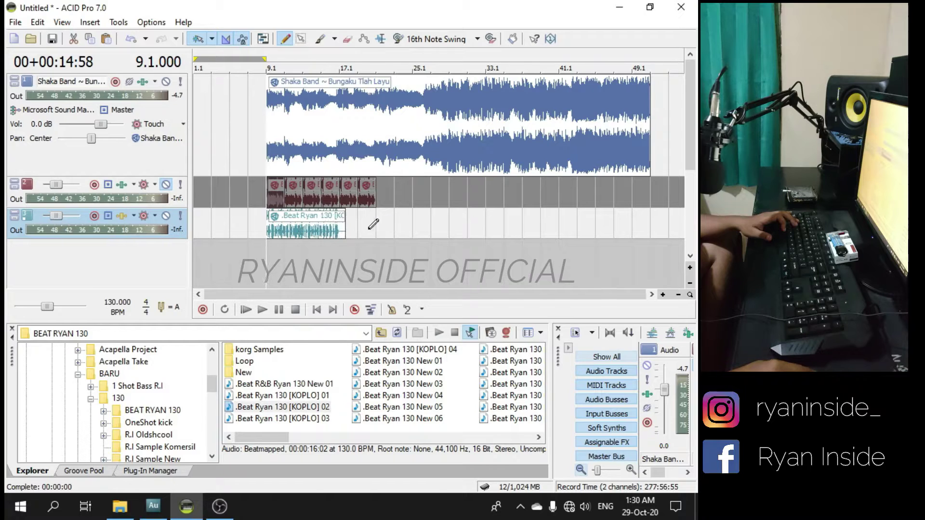
pyautogui.scroll(3, 407, 224)
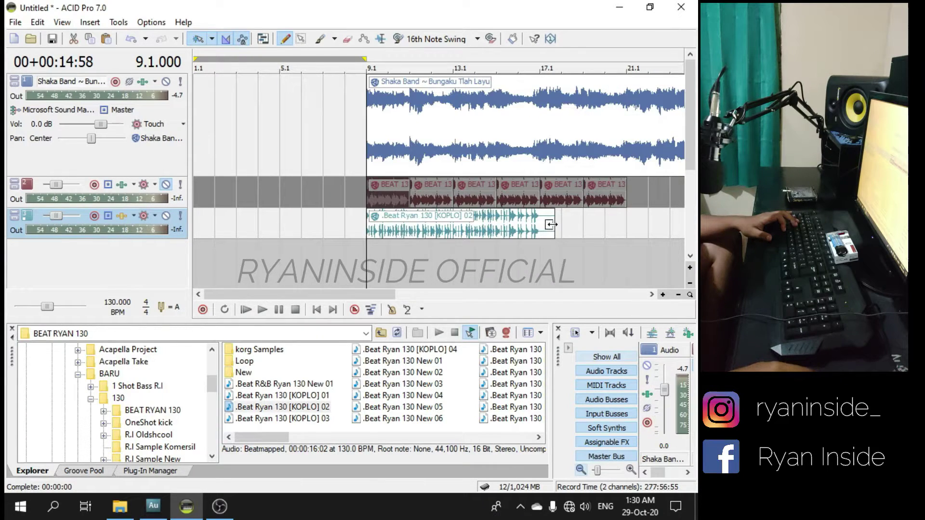
pyautogui.moveTo(553, 233); pyautogui.dragTo(537, 225)
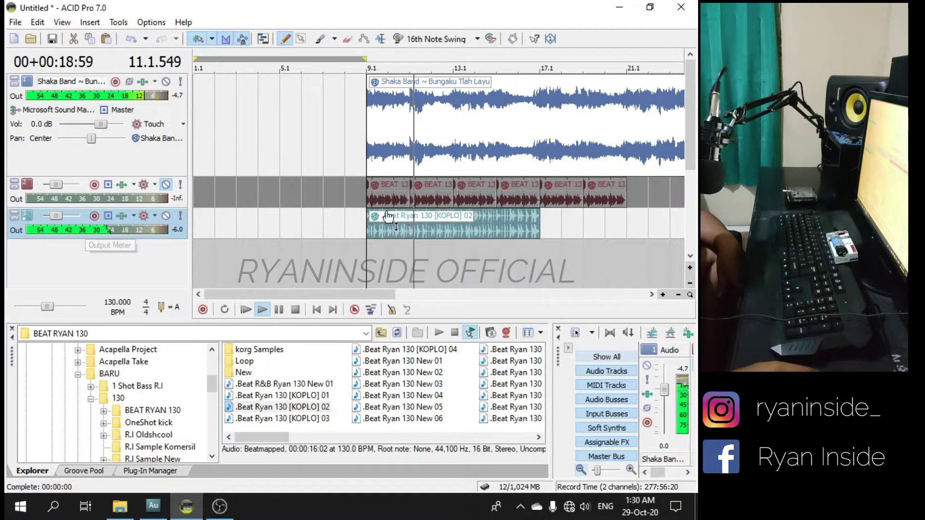
# - Draw a second .Beat Ryan 130 [KOPLO] 02 event from measure 17 to 25, raise its track volume slightly, and audition it with the song
pyautogui.scroll(-2, 427, 218)
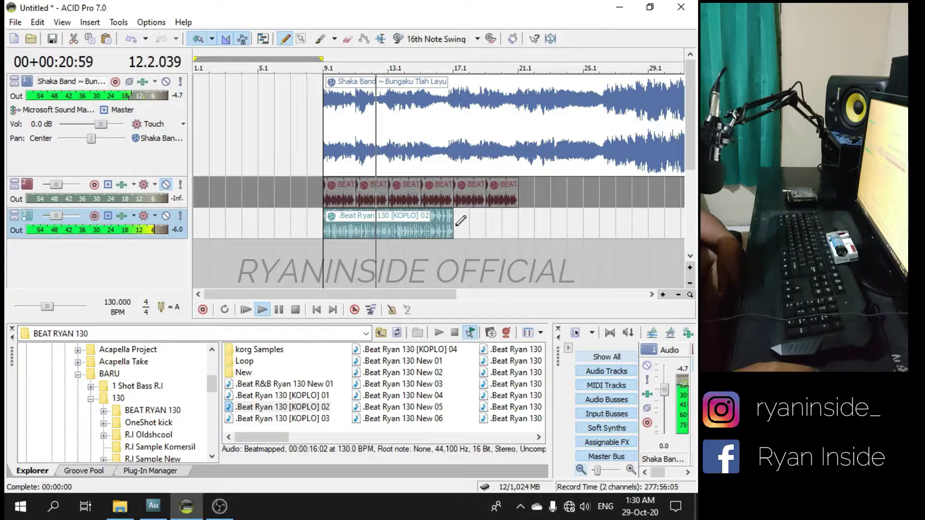
pyautogui.moveTo(457, 224); pyautogui.dragTo(585, 223)
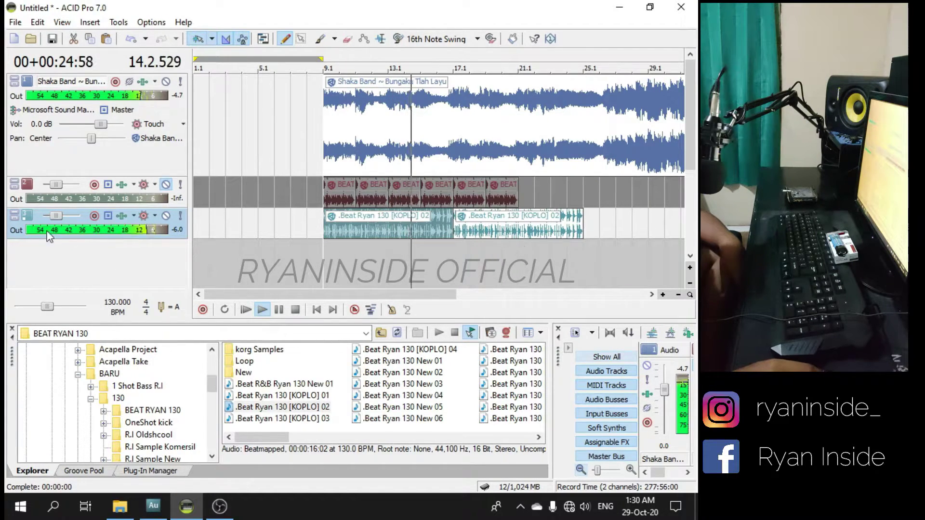
pyautogui.scroll(-1, 467, 244)
pyautogui.scroll(1, 384, 241)
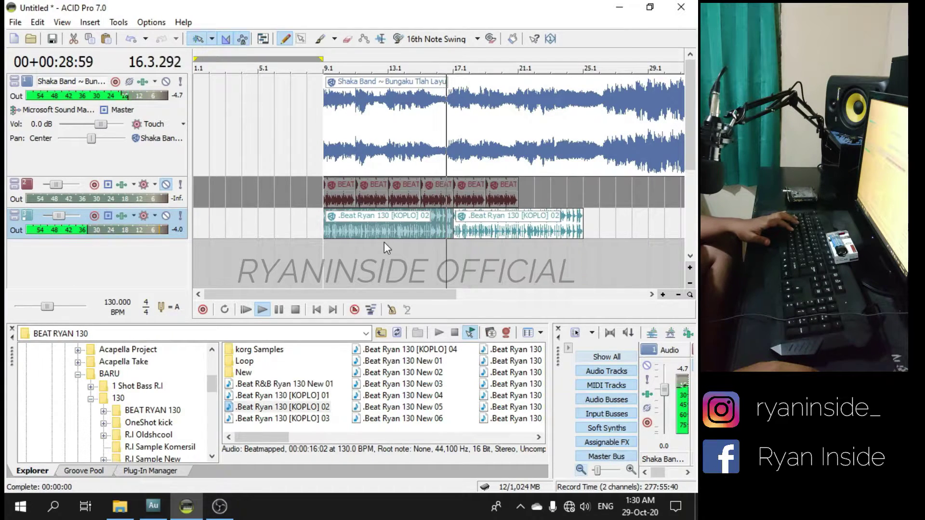
pyautogui.scroll(-1, 384, 242)
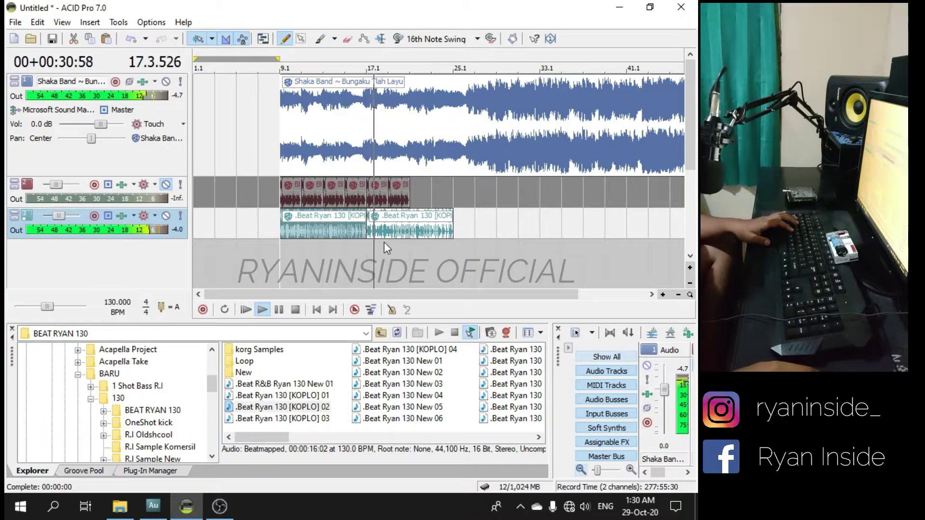
pyautogui.press('space')
pyautogui.scroll(-1, 329, 234)
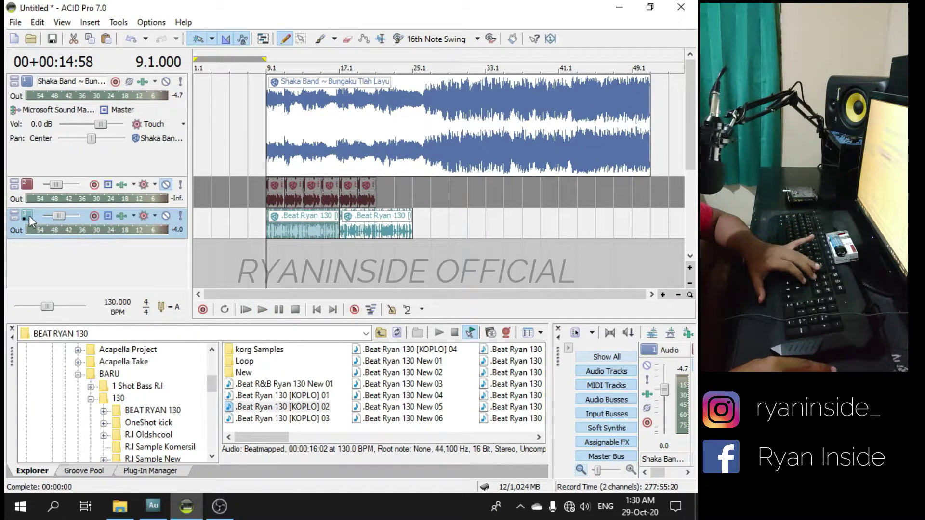
# - Delete the .Beat Ryan 130 [KOPLO] 02 and BEAT 13 RYAN tracks, leaving only the song track
pyautogui.press('Delete')
pyautogui.click(28, 186)
pyautogui.press('Delete')
pyautogui.moveTo(267, 119)
pyautogui.mouseDown()
pyautogui.moveTo(195, 122)
pyautogui.moveTo(265, 123)
pyautogui.mouseUp()
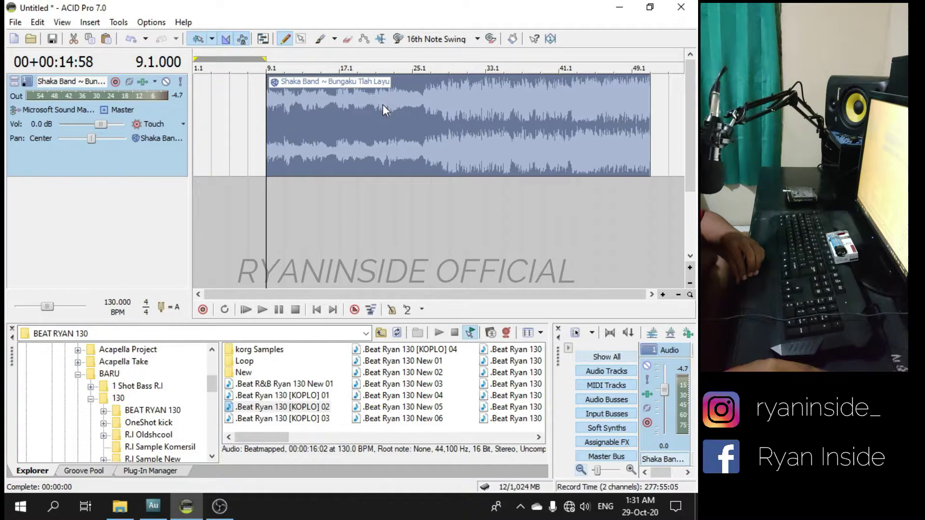
# - Switch to Virtual DJ and load Shaka Band ~ Bungaku Tlah Layu from the Shaka folder onto the second deck to read its BPM
pyautogui.click(619, 7)
pyautogui.doubleClick(670, 258)
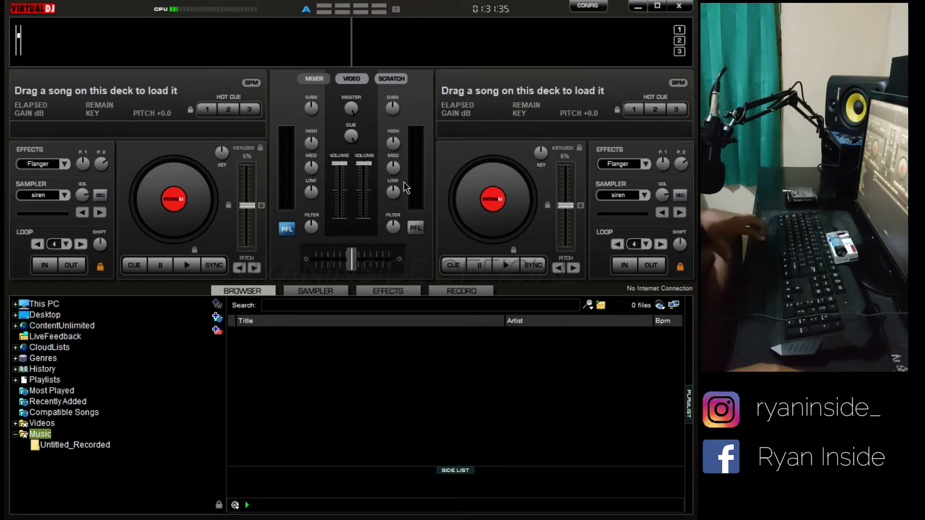
pyautogui.press('super')
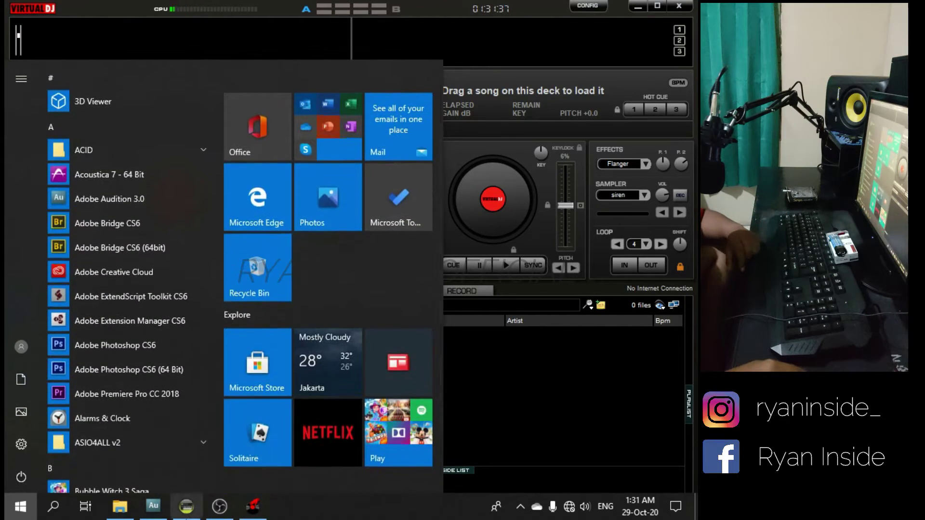
pyautogui.click(119, 506)
pyautogui.moveTo(442, 63); pyautogui.dragTo(244, 215)
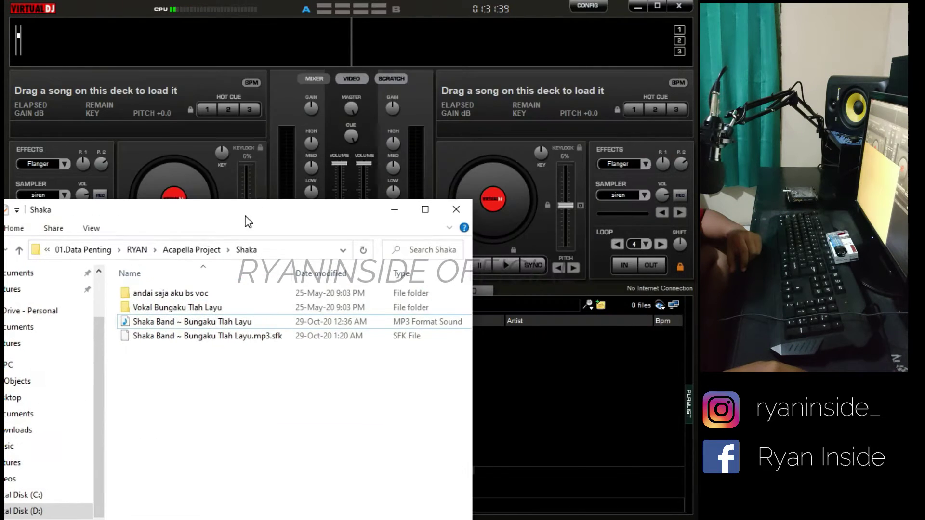
pyautogui.click(230, 324)
pyautogui.moveTo(225, 328); pyautogui.dragTo(467, 151)
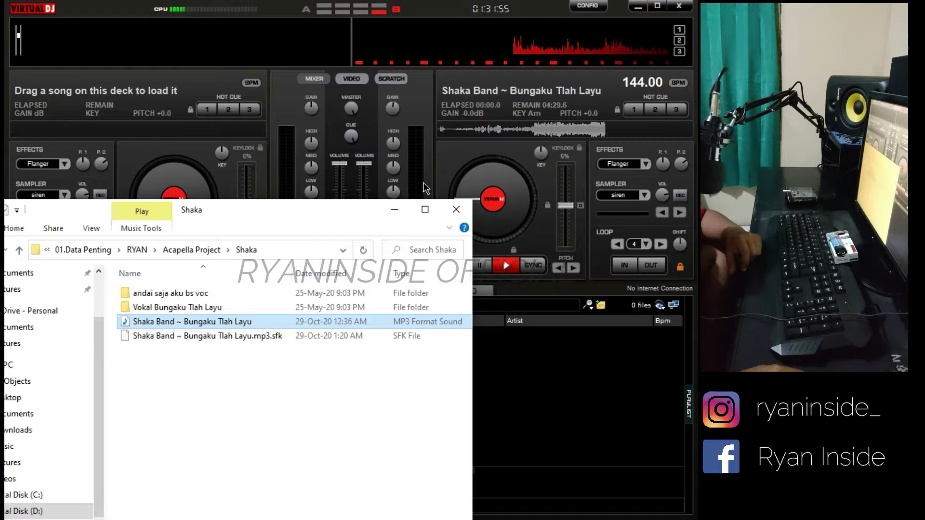
pyautogui.click(395, 214)
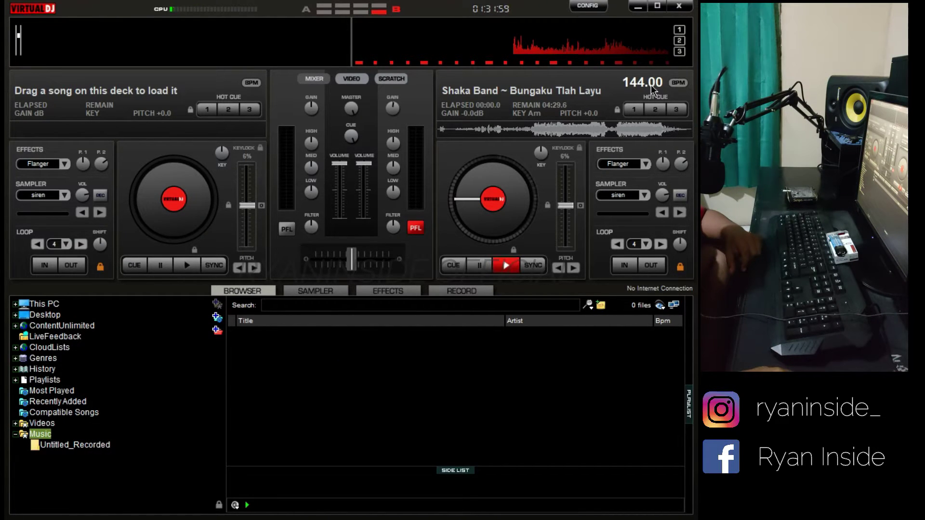
pyautogui.click(637, 7)
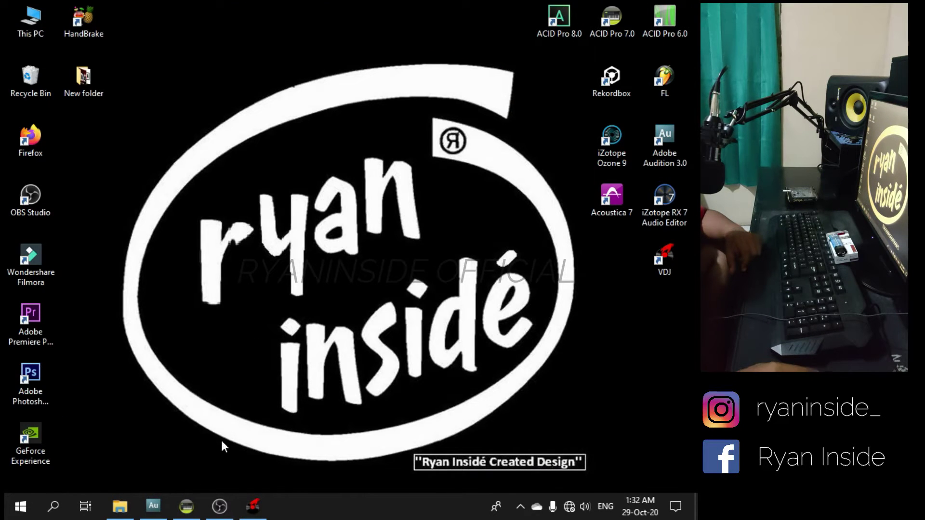
# - Switch back to ACID Pro, delete the song track, and delete Shaka Band ~ Bungaku Tlah Layu.mp3.sfk from the Shaka folder
pyautogui.click(186, 506)
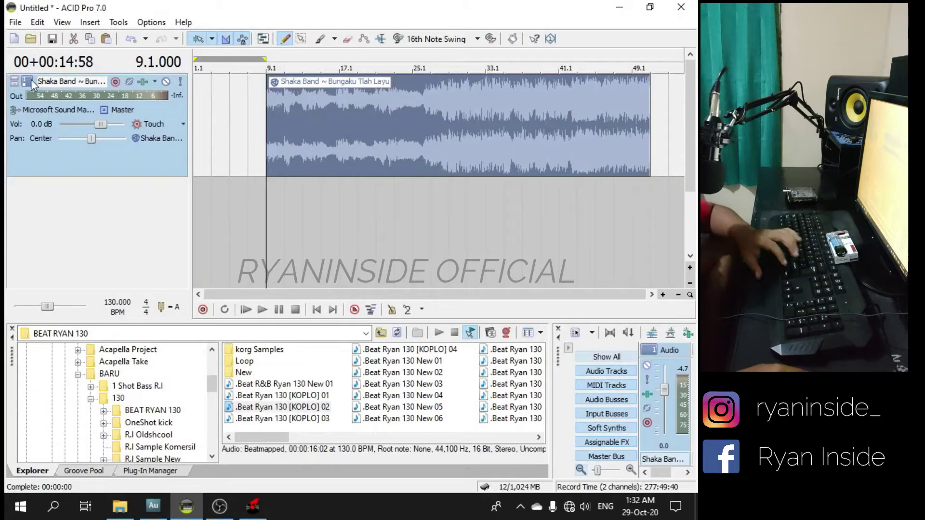
pyautogui.press('Delete')
pyautogui.click(120, 506)
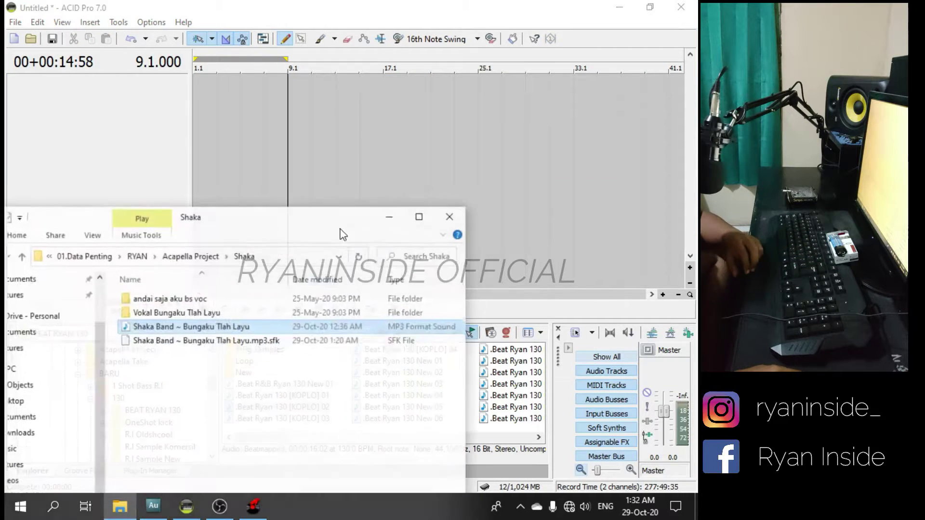
pyautogui.click(246, 337)
pyautogui.press('Delete')
# - Add the Shaka Band ~ Bungaku Tlah Layu MP3 to the project as a new track and cancel the Beatmapper Wizard
pyautogui.moveTo(279, 215); pyautogui.dragTo(551, 145)
pyautogui.moveTo(442, 252); pyautogui.dragTo(123, 106)
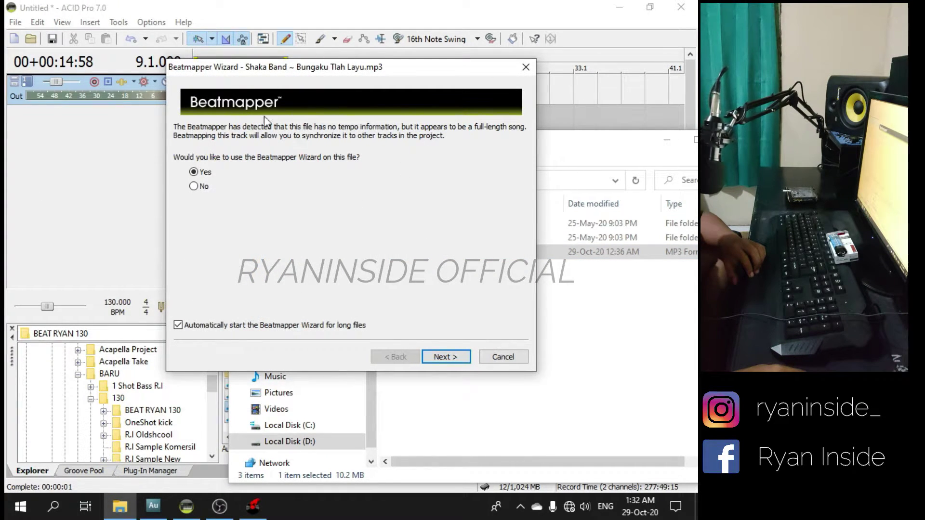
pyautogui.click(503, 357)
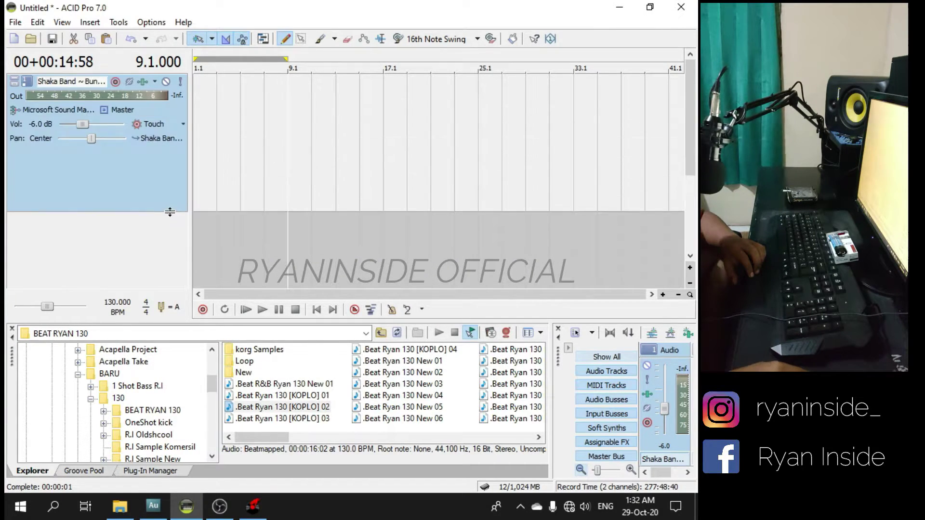
# - Draw the song on its track from the timeline start to about measure 49 and set the track volume to 0.0 dB
pyautogui.moveTo(199, 109)
pyautogui.mouseDown()
pyautogui.moveTo(574, 103)
pyautogui.moveTo(694, 132)
pyautogui.mouseUp()
pyautogui.doubleClick(77, 121)
pyautogui.scroll(-1, 372, 136)
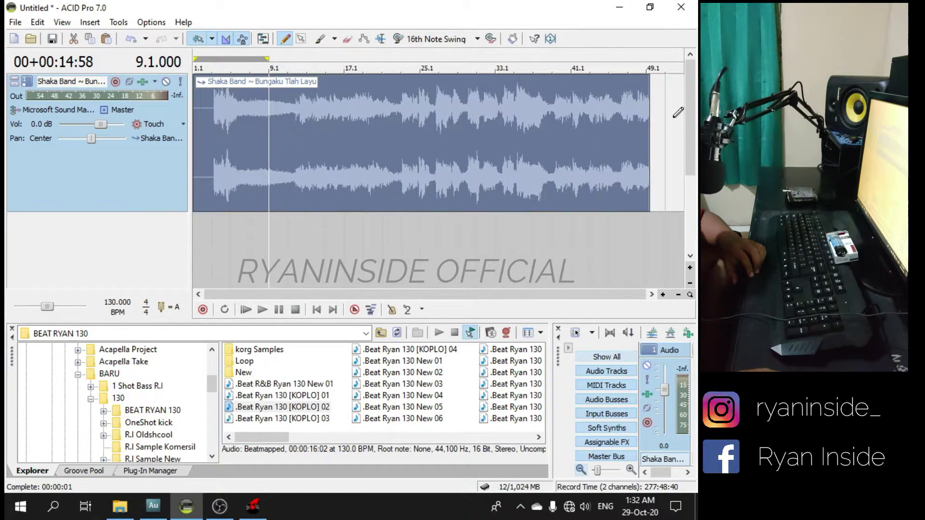
# - Open the song event's clip properties and set its ACID type to Beatmapped
pyautogui.rightClick(337, 105)
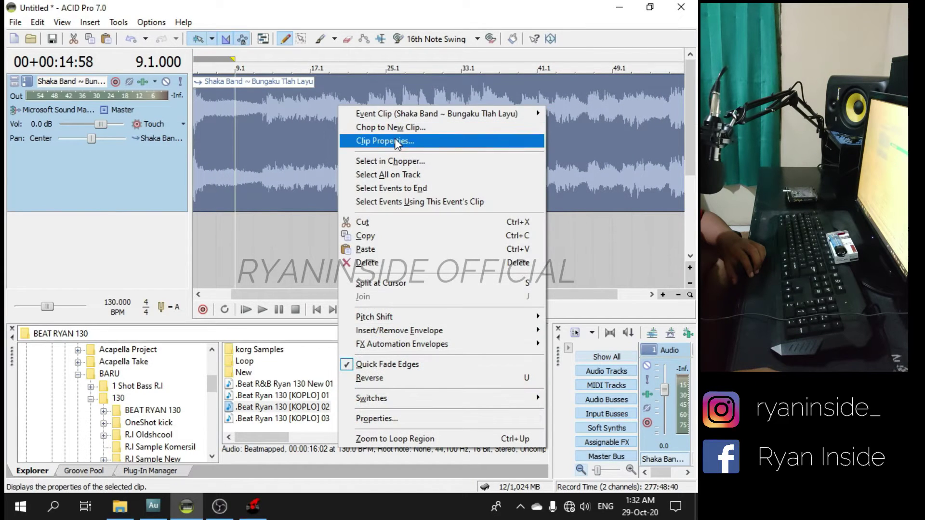
pyautogui.click(396, 141)
pyautogui.click(230, 129)
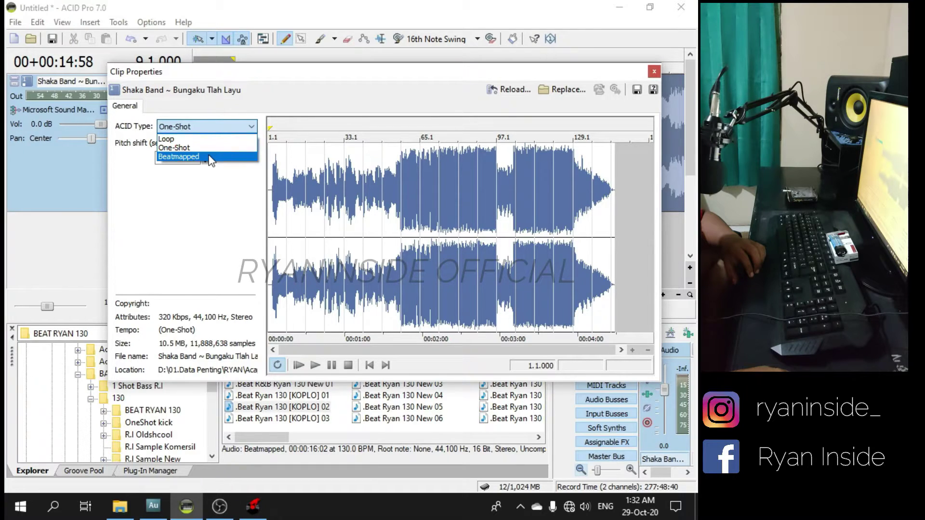
pyautogui.click(211, 158)
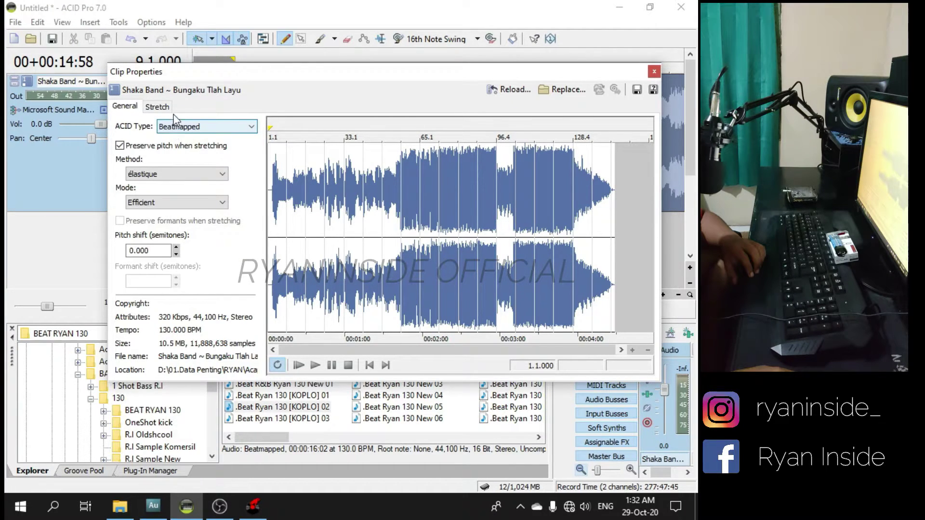
# - Check the song's BPM in Virtual DJ, set the clip's initial stretch tempo to 144 BPM in ACID Pro, and close the properties
pyautogui.click(158, 107)
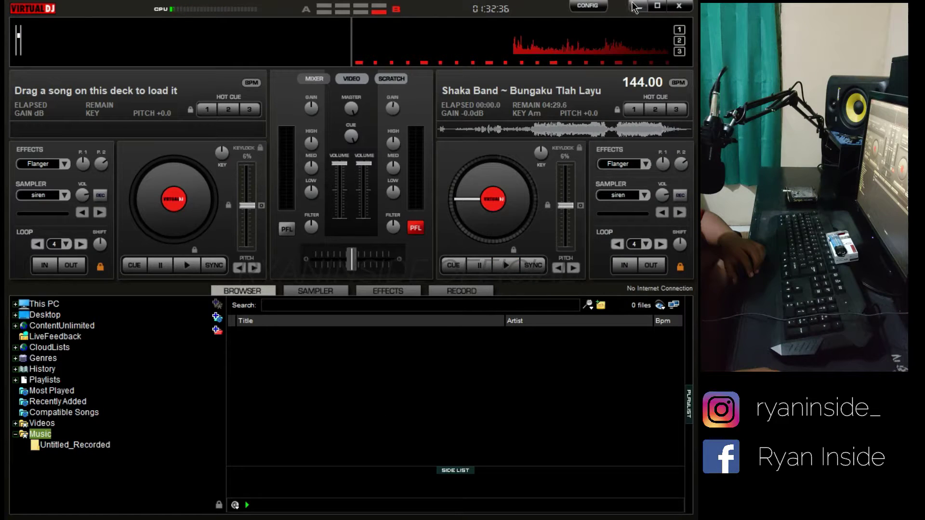
pyautogui.click(637, 7)
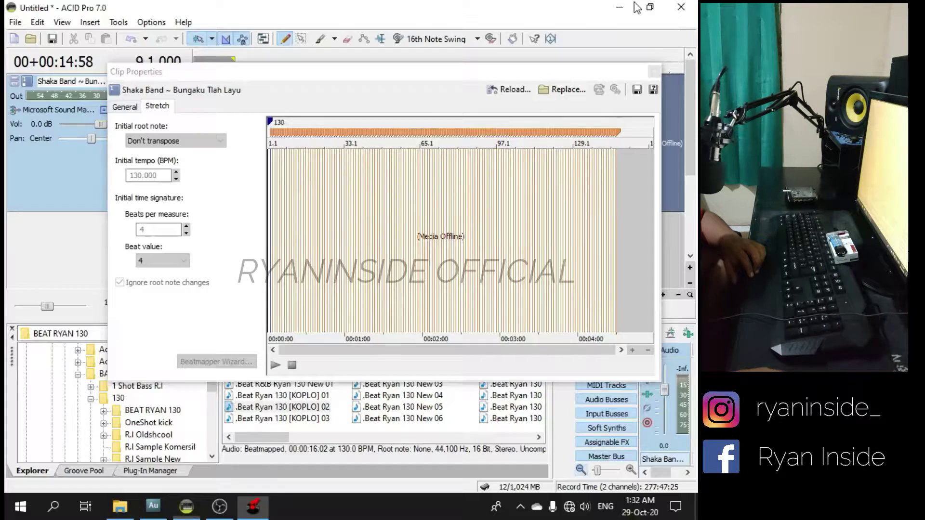
pyautogui.click(138, 175)
pyautogui.press('BackSpace')
pyautogui.press('BackSpace')
pyautogui.press('BackSpace')
pyautogui.write('144')
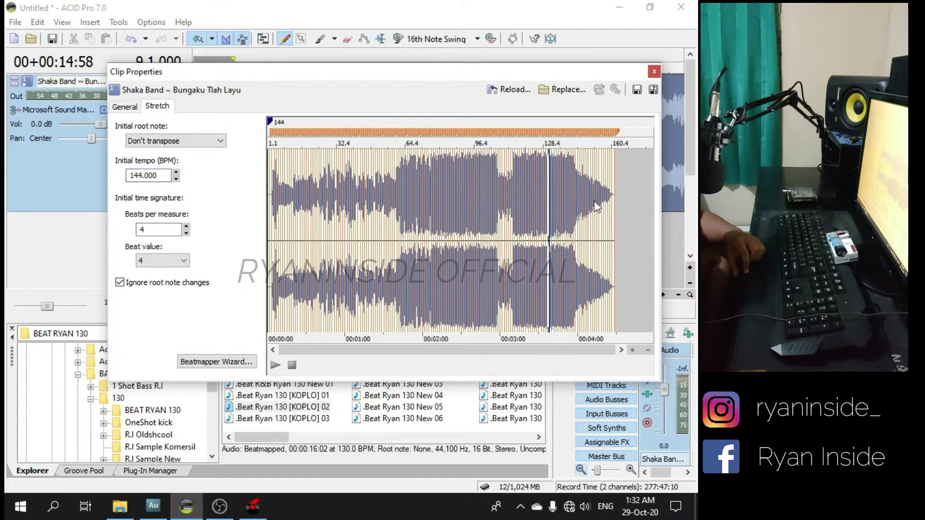
pyautogui.click(654, 71)
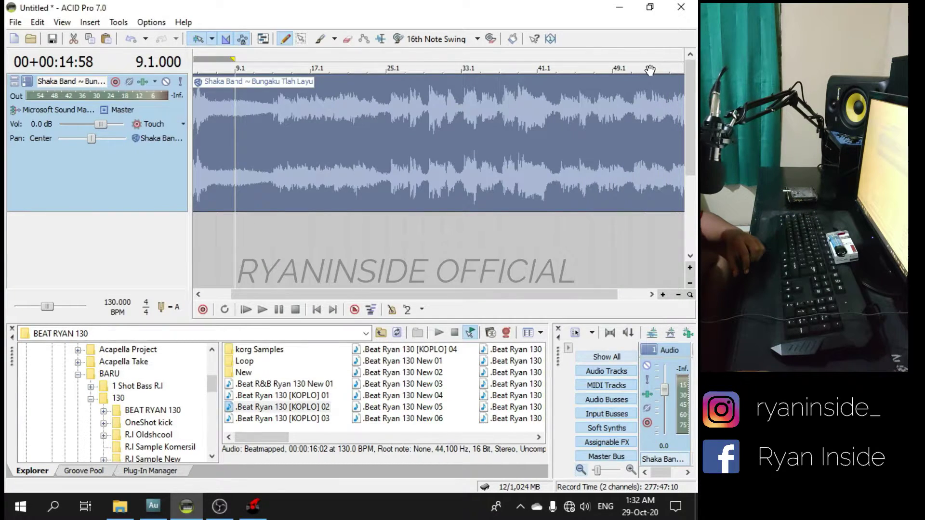
# - Trim the start of the song event so that it begins at measure 25.1
pyautogui.click(374, 101)
pyautogui.moveTo(201, 112); pyautogui.dragTo(366, 119)
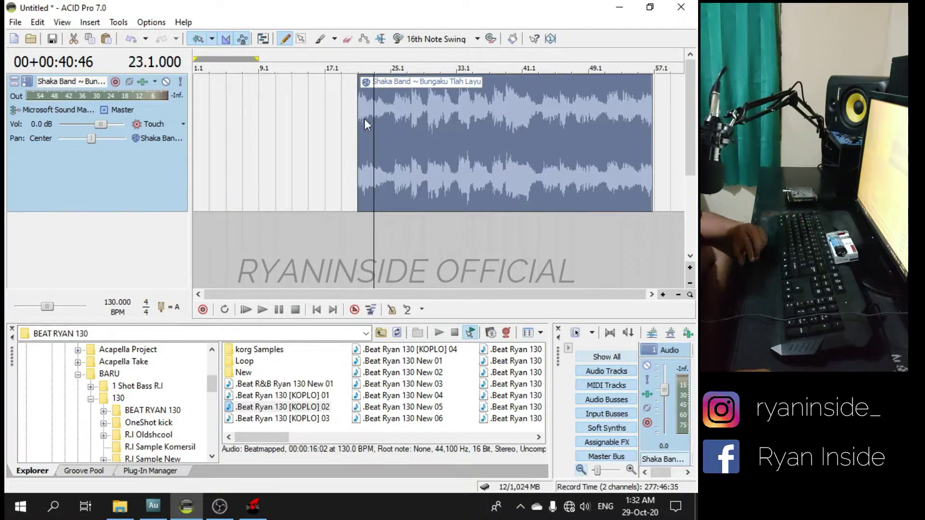
pyautogui.scroll(4, 401, 125)
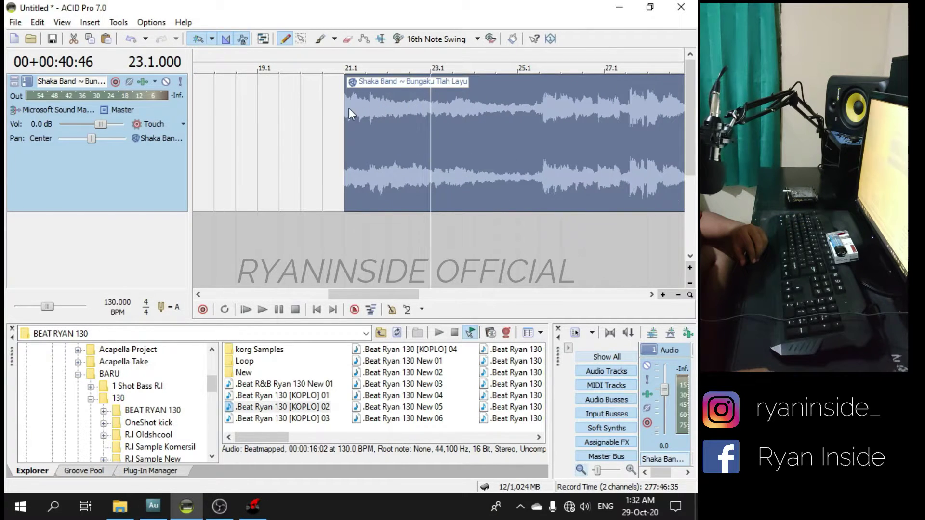
pyautogui.moveTo(345, 109); pyautogui.dragTo(516, 110)
pyautogui.click(515, 110)
pyautogui.scroll(4, 516, 110)
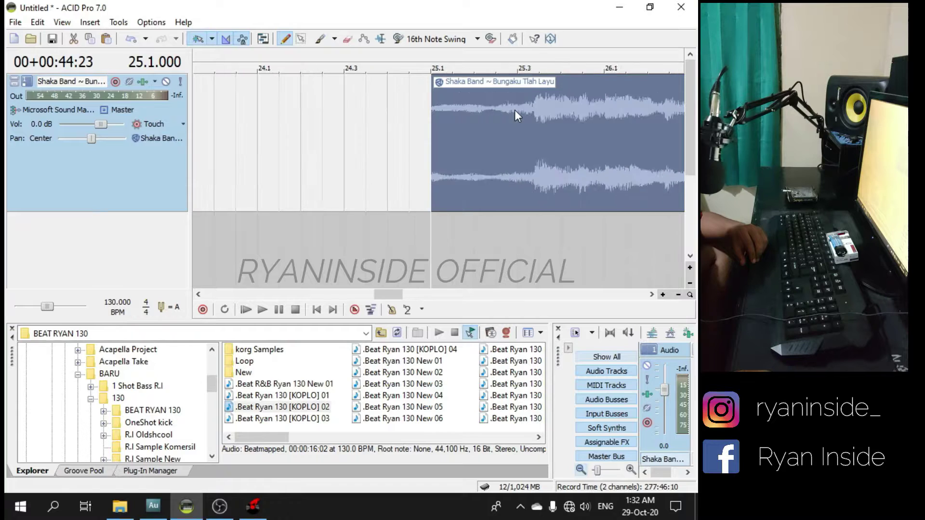
pyautogui.moveTo(432, 120); pyautogui.dragTo(458, 128)
pyautogui.scroll(4, 448, 128)
pyautogui.moveTo(345, 121); pyautogui.dragTo(412, 126)
pyautogui.scroll(3, 448, 121)
pyautogui.moveTo(358, 122); pyautogui.dragTo(432, 127)
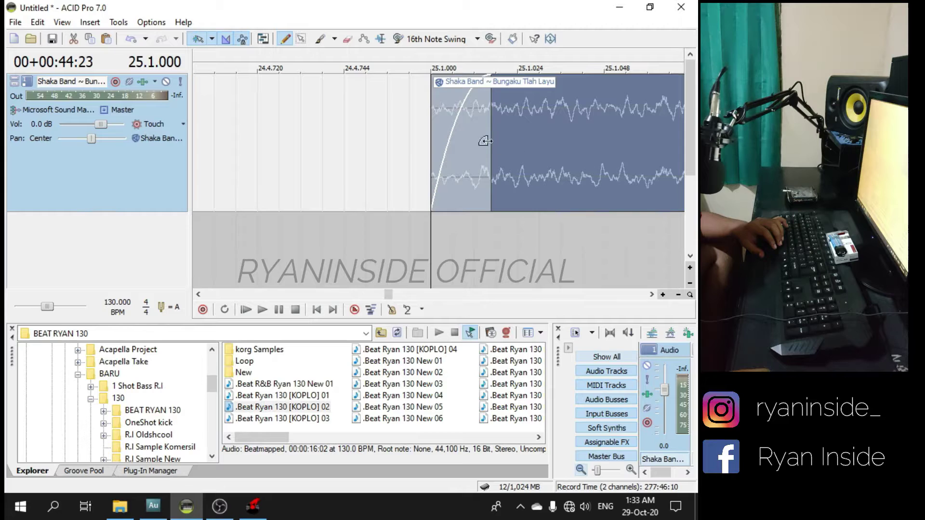
# - Play the trimmed song from measure 25.1 to listen to its tempo
pyautogui.scroll(-5, 443, 129)
pyautogui.press('space')
pyautogui.scroll(-4, 443, 129)
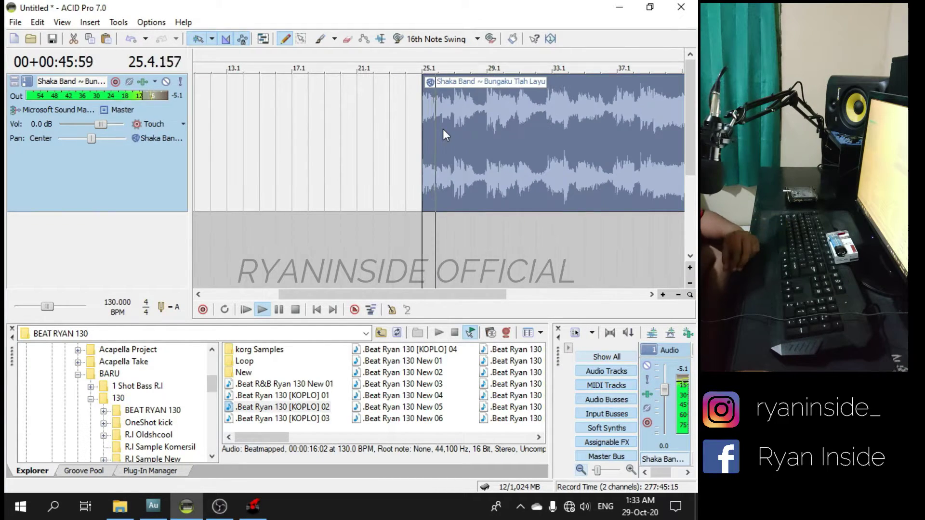
pyautogui.scroll(-2, 444, 129)
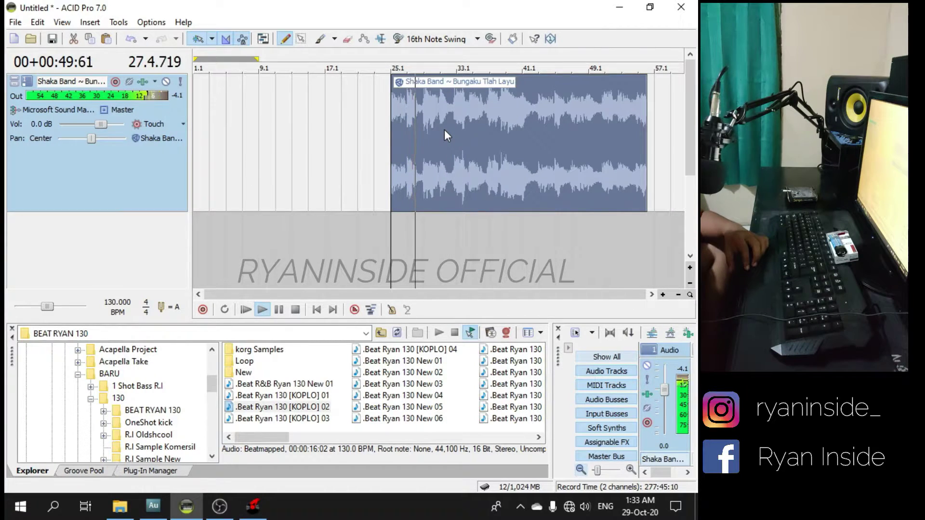
pyautogui.press('space')
# - Add .Beat Ryan 130 [KOPLO] 03 on a new track at measure 25.1 and trim its end to measure 31.1 during playback
pyautogui.moveTo(291, 419); pyautogui.dragTo(393, 226)
pyautogui.press('space')
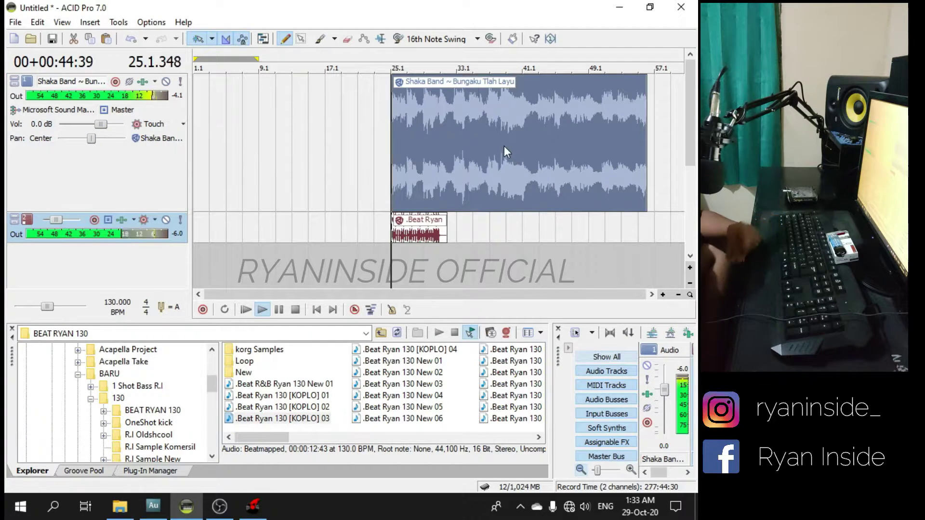
pyautogui.click(441, 229)
pyautogui.scroll(3, 441, 229)
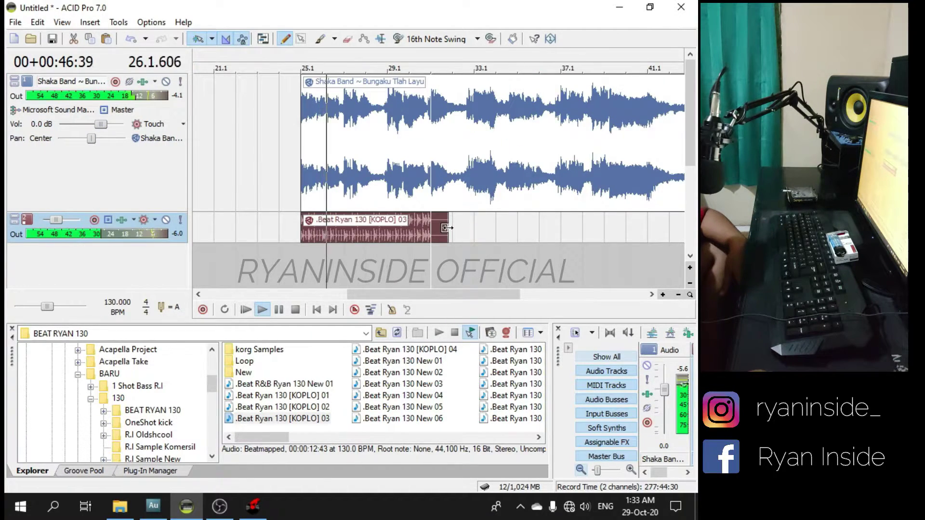
pyautogui.moveTo(447, 228); pyautogui.dragTo(428, 228)
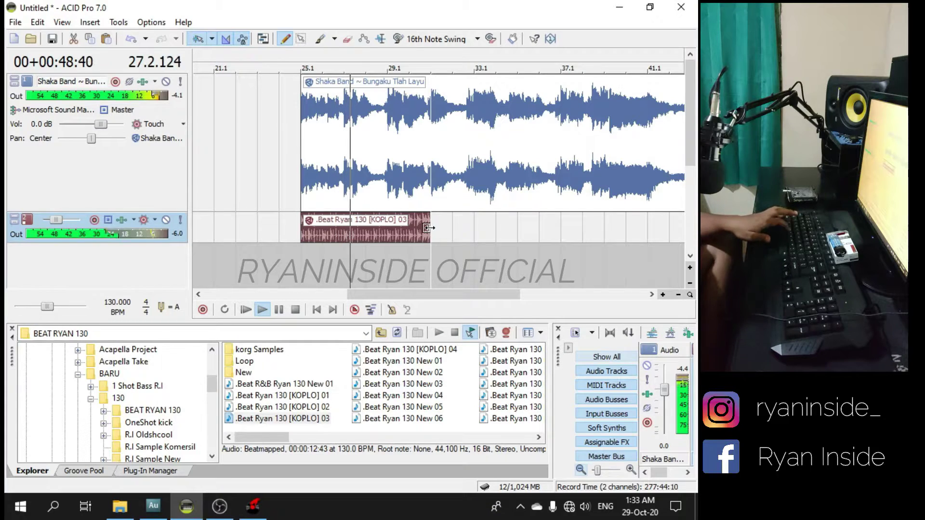
# - Copy the trimmed beat event and paste five copies end to end after it on the beat track
pyautogui.scroll(-3, 430, 229)
pyautogui.hotkey('ctrl', 'c')
pyautogui.hotkey('ctrl', 'v')
pyautogui.hotkey('ctrl', 'v')
pyautogui.hotkey('ctrl', 'v')
pyautogui.hotkey('ctrl', 'v')
pyautogui.hotkey('ctrl', 'v')
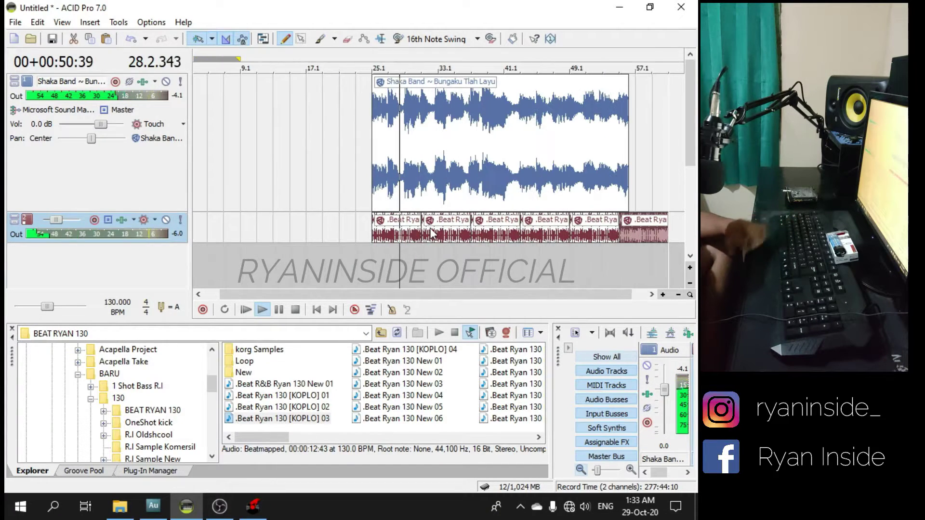
# - Extend the song event's end to measure 61.1, stop playback, and place the cursor at measure 25.1
pyautogui.scroll(-1, 433, 234)
pyautogui.moveTo(613, 188); pyautogui.dragTo(647, 190)
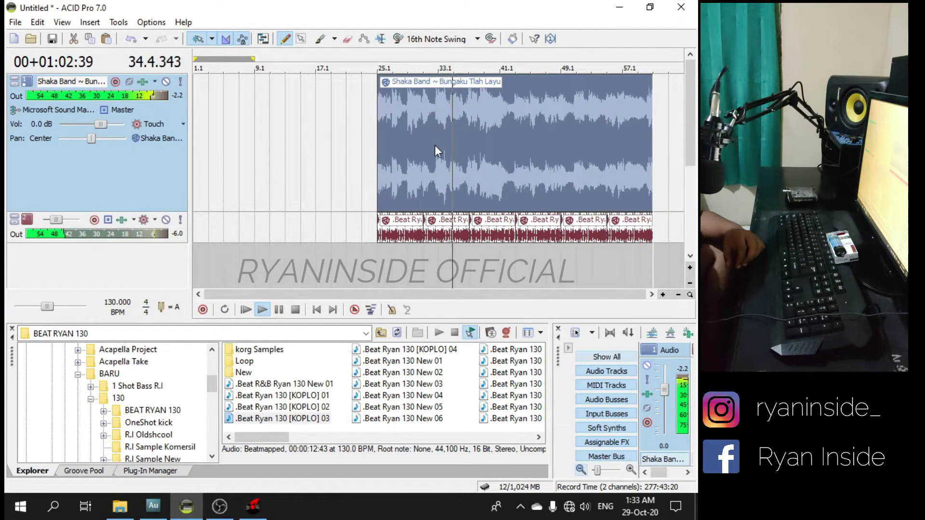
pyautogui.hotkey('ctrl', 'End')
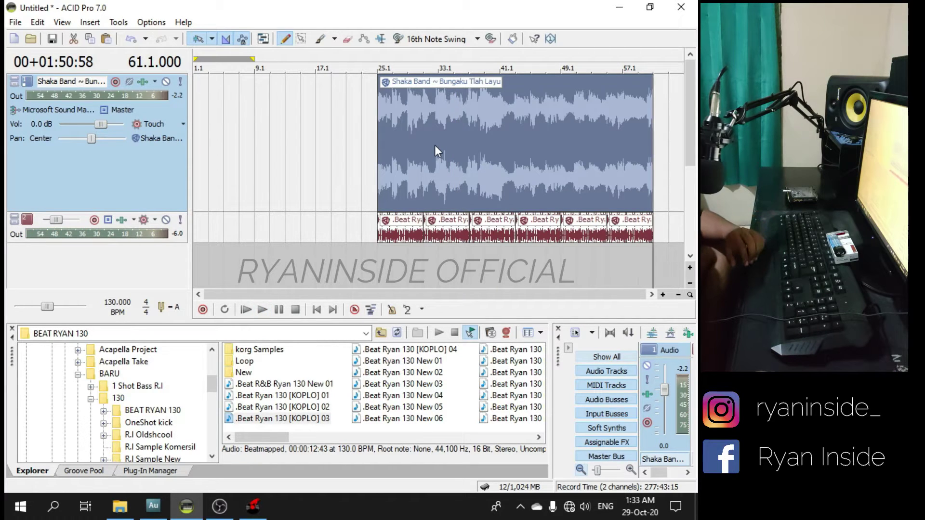
pyautogui.click(378, 137)
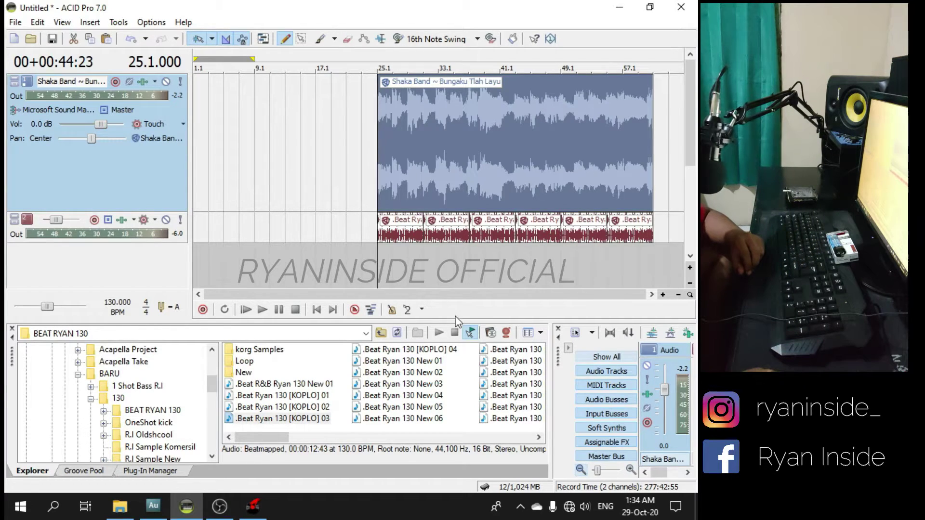
# - Switch to FL Studio and close the Channel rack so only the empty Playlist is showing
pyautogui.moveTo(459, 319); pyautogui.dragTo(460, 358)
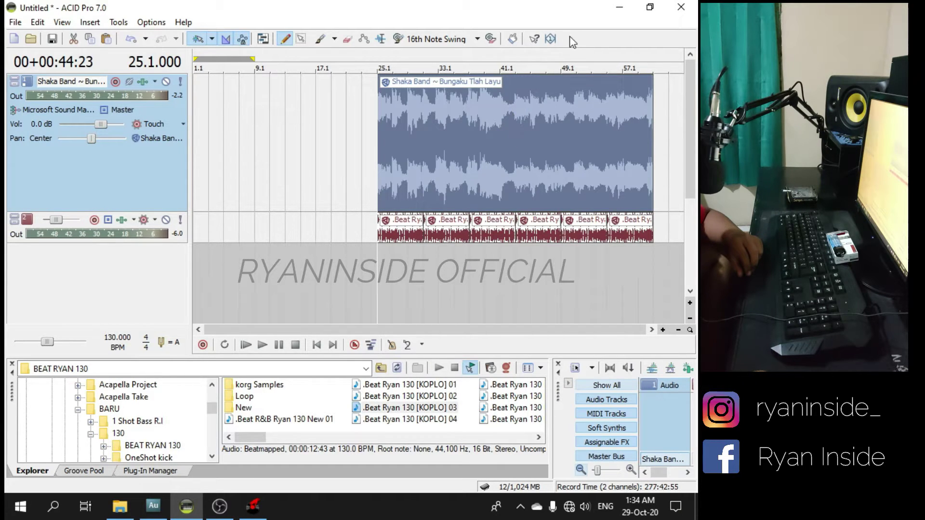
pyautogui.click(551, 42)
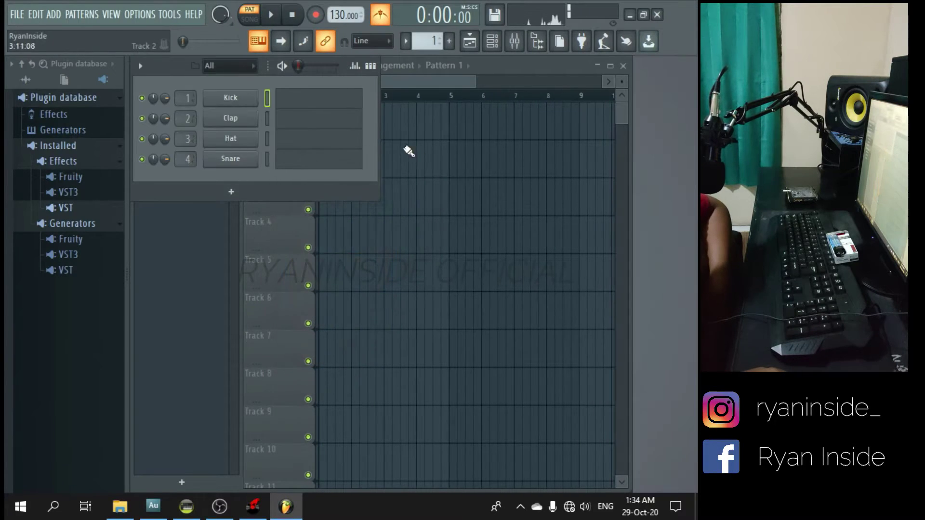
pyautogui.click(540, 72)
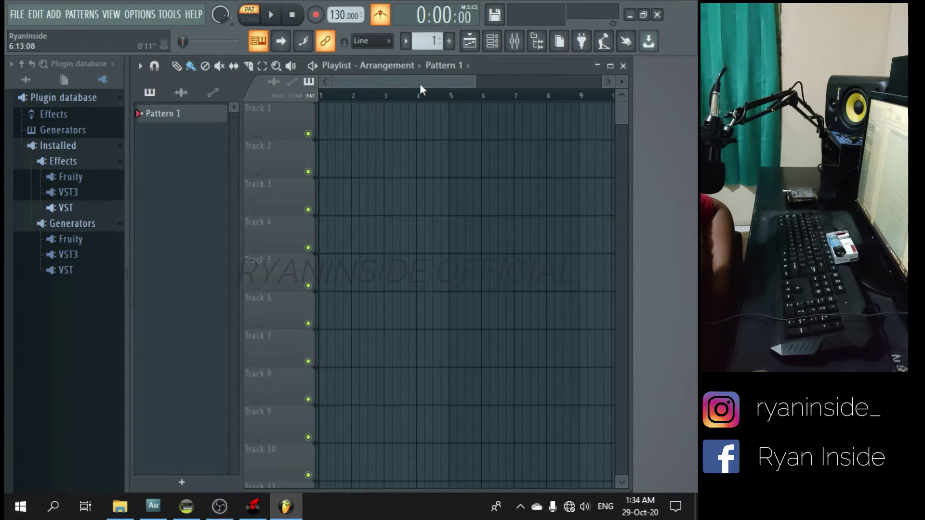
# - Open the Lobow Salah folder inside Acapella Project in File Explorer
pyautogui.click(119, 505)
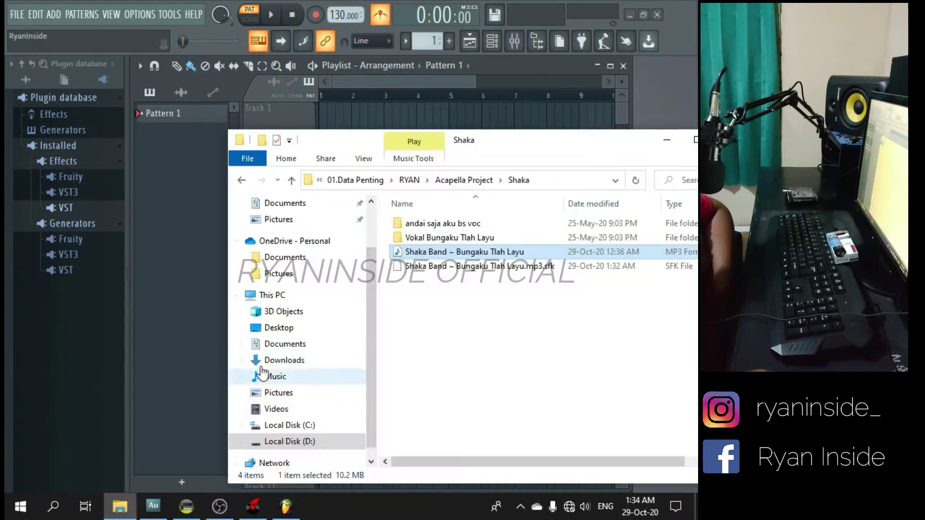
pyautogui.click(241, 181)
pyautogui.click(436, 250)
pyautogui.press('l')
pyautogui.scroll(7, 444, 263)
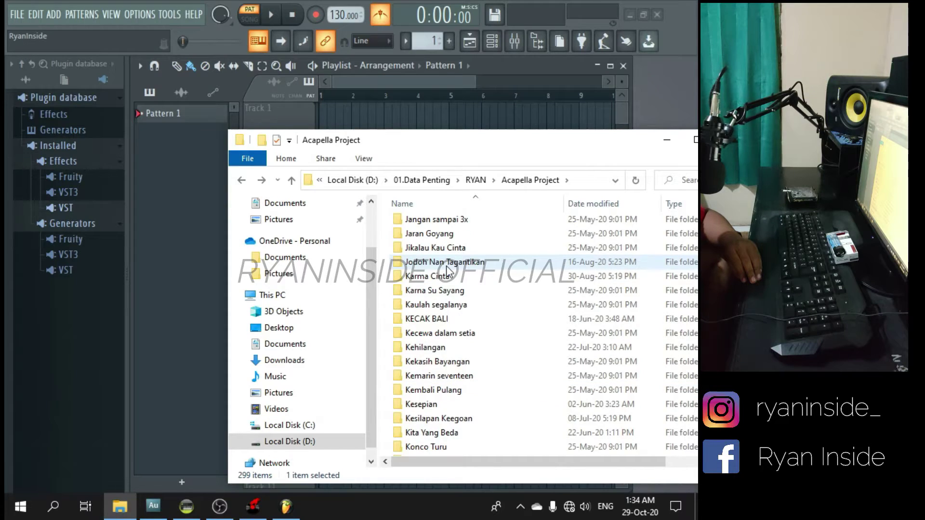
pyautogui.scroll(-7, 447, 270)
pyautogui.doubleClick(448, 319)
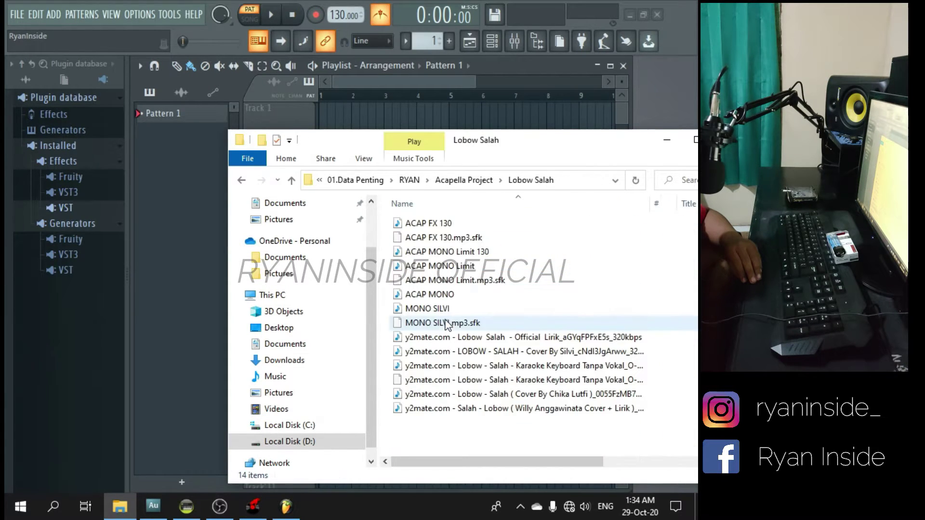
# - Place the y2mate.com - LOBOW - SALAH - Cover By Silvi MP3 on Track 1 at the start of the FL Studio Playlist
pyautogui.moveTo(583, 142); pyautogui.dragTo(486, 179)
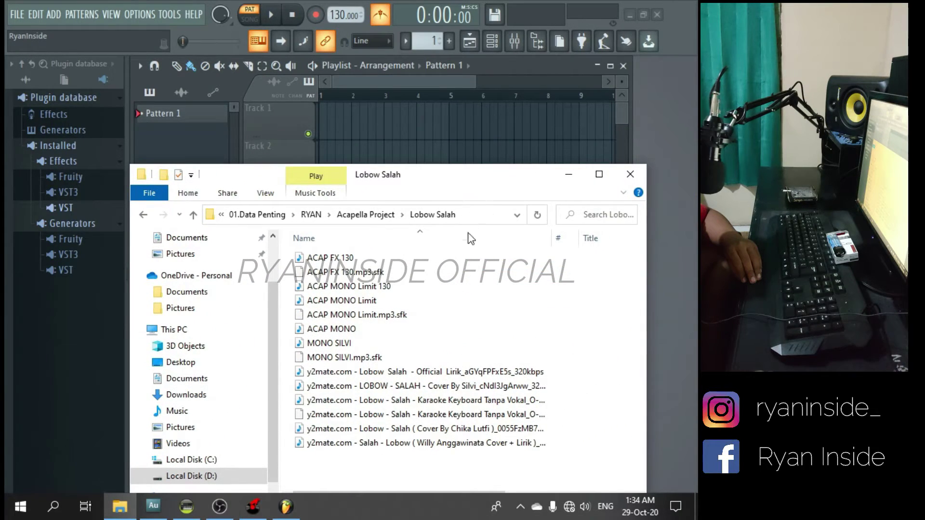
pyautogui.moveTo(355, 389); pyautogui.dragTo(367, 126)
pyautogui.scroll(-6, 398, 132)
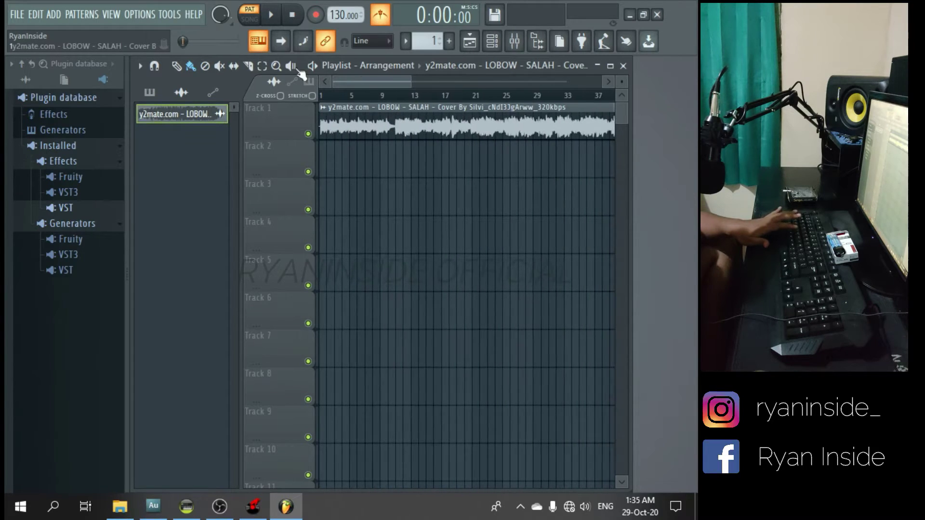
# - Set playback to song mode, play the clip from bar 11, turn the metronome off, and stop playback
pyautogui.click(250, 20)
pyautogui.click(396, 94)
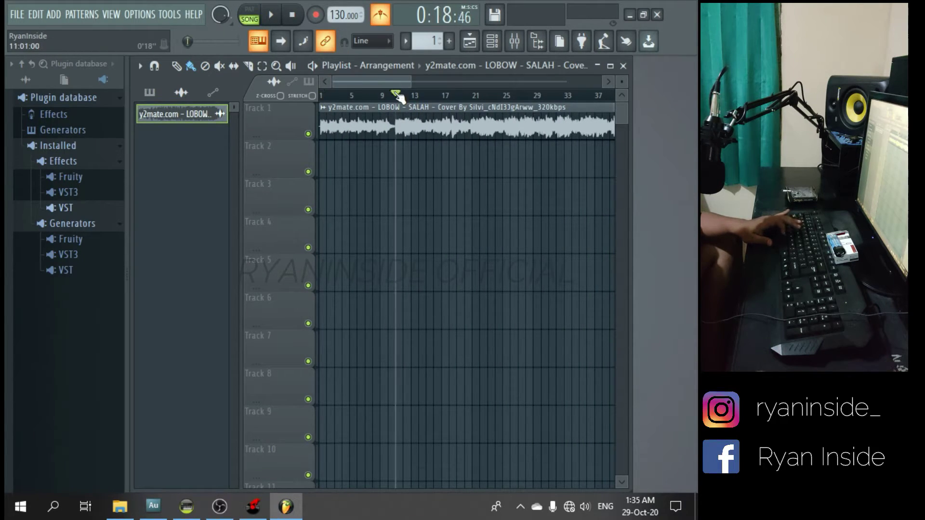
pyautogui.press('space')
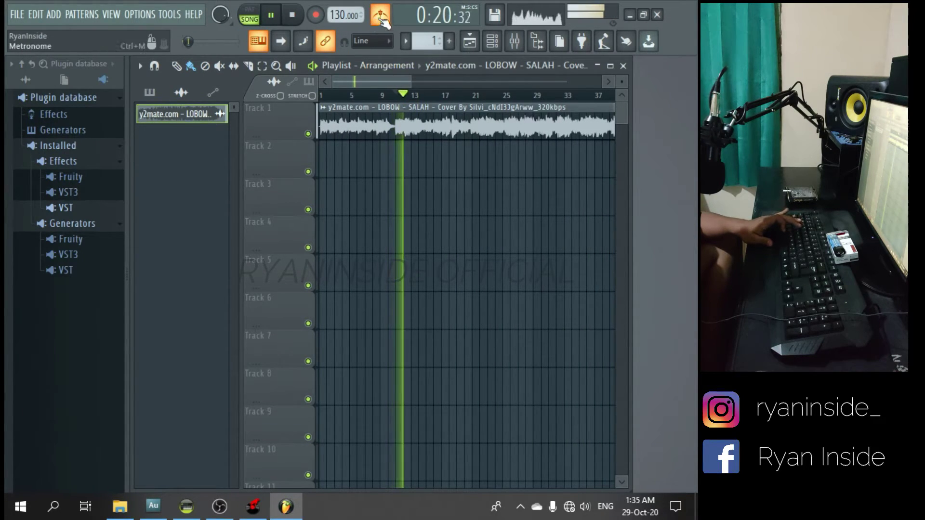
pyautogui.press('space')
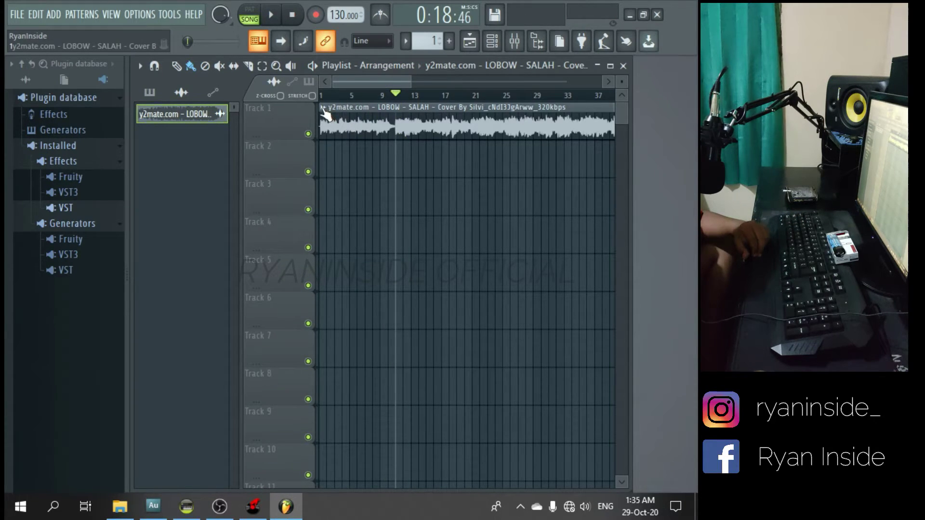
# - Detect the LOBOW - SALAH clip's tempo in the 75 to 150 range and apply the detected value to the project tempo
pyautogui.scroll(2, 320, 131)
pyautogui.moveTo(299, 140); pyautogui.dragTo(297, 246)
pyautogui.scroll(4, 342, 113)
pyautogui.moveTo(343, 82); pyautogui.dragTo(328, 80)
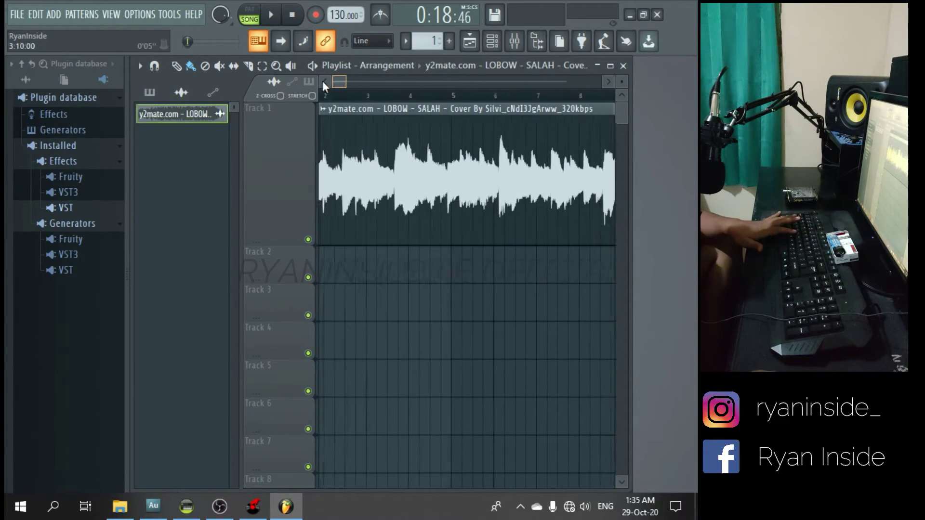
pyautogui.click(323, 111)
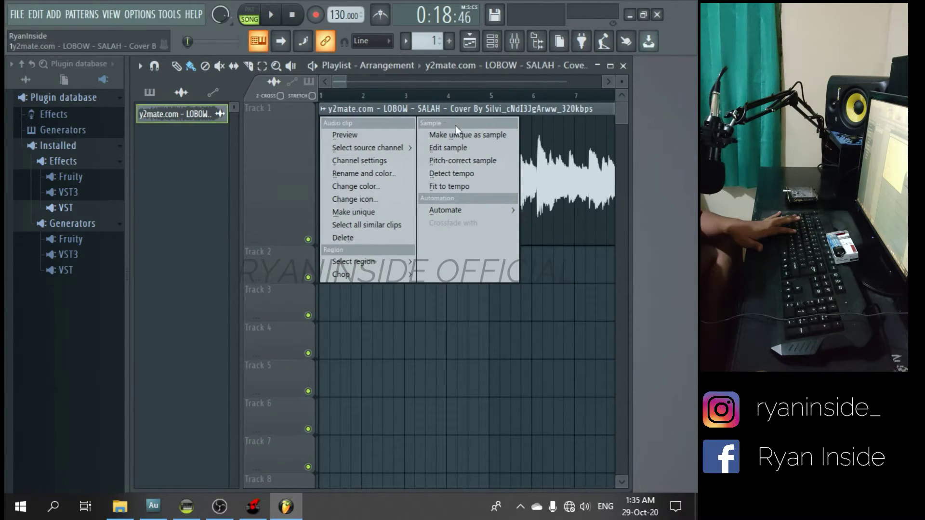
pyautogui.click(479, 172)
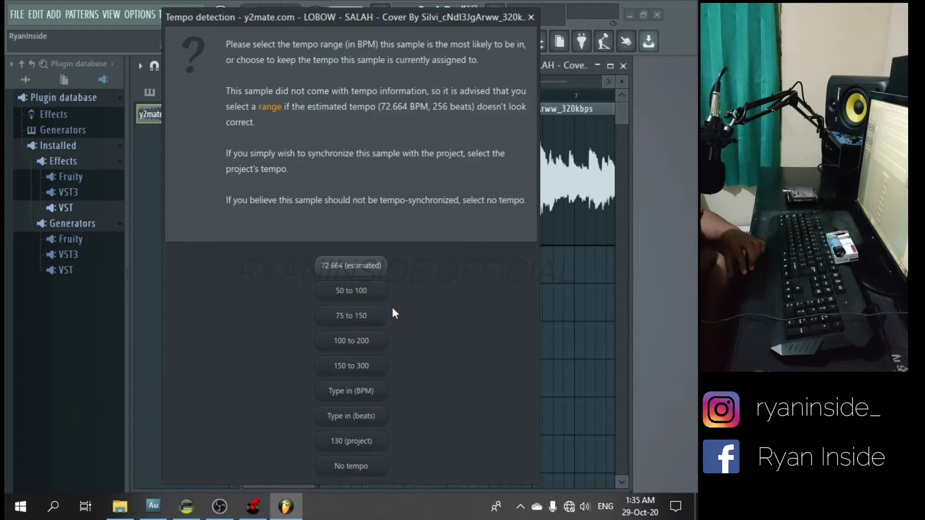
pyautogui.click(365, 326)
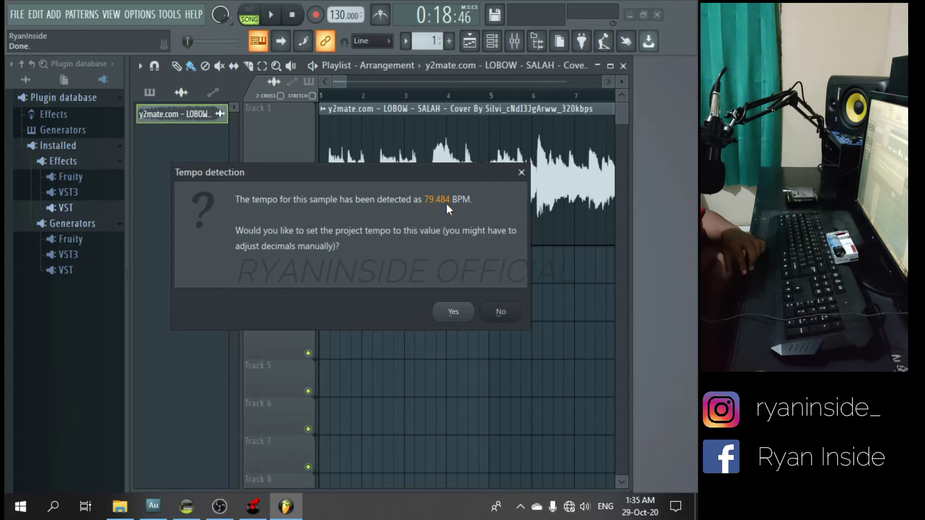
pyautogui.click(454, 312)
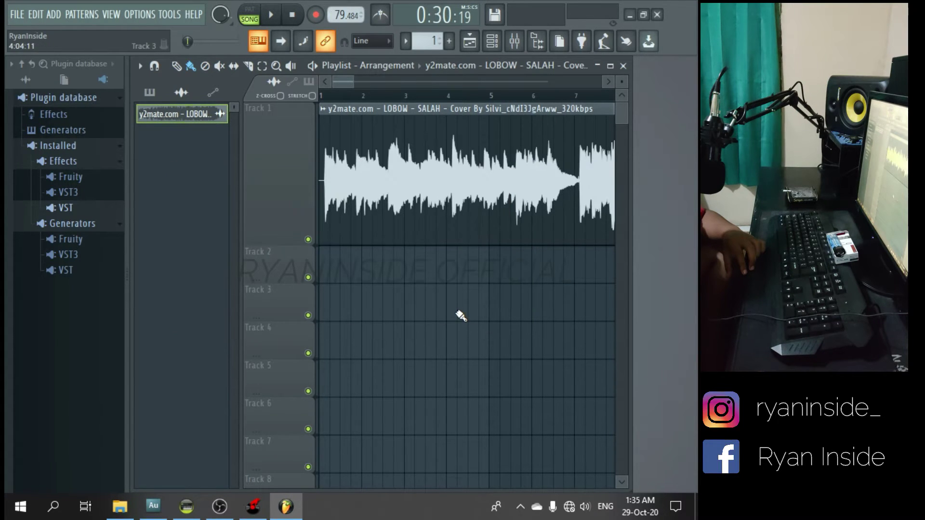
# - Open the LOBOW - SALAH clip's channel settings and set its time stretching mode to Stretch
pyautogui.scroll(-3, 447, 198)
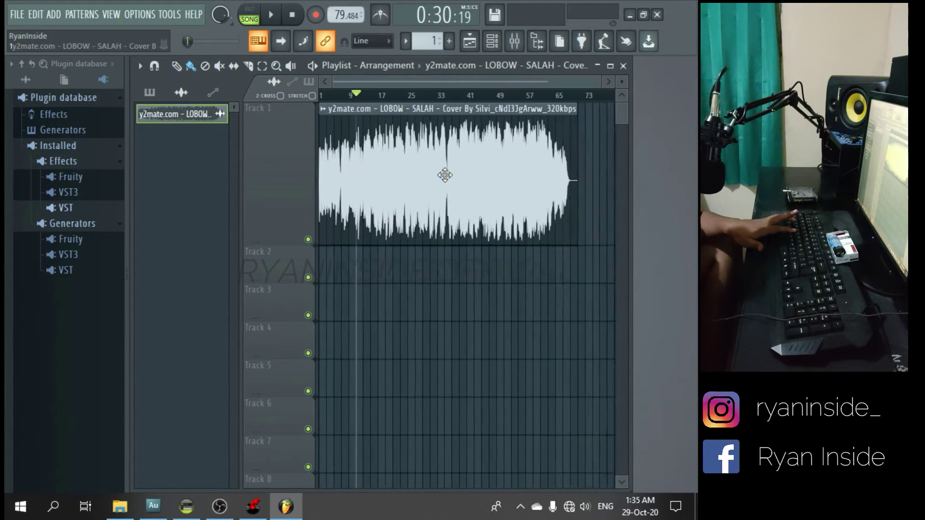
pyautogui.scroll(-2, 423, 184)
pyautogui.scroll(-4, 410, 165)
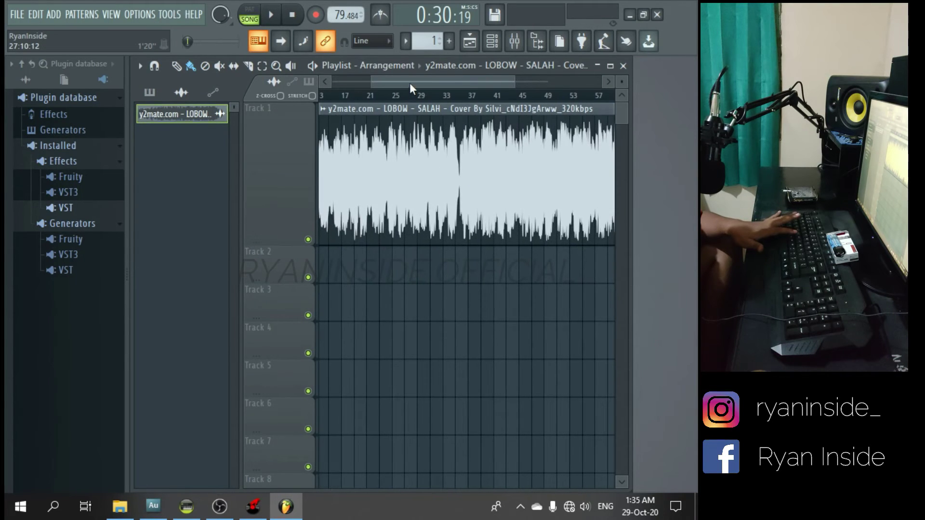
pyautogui.doubleClick(369, 157)
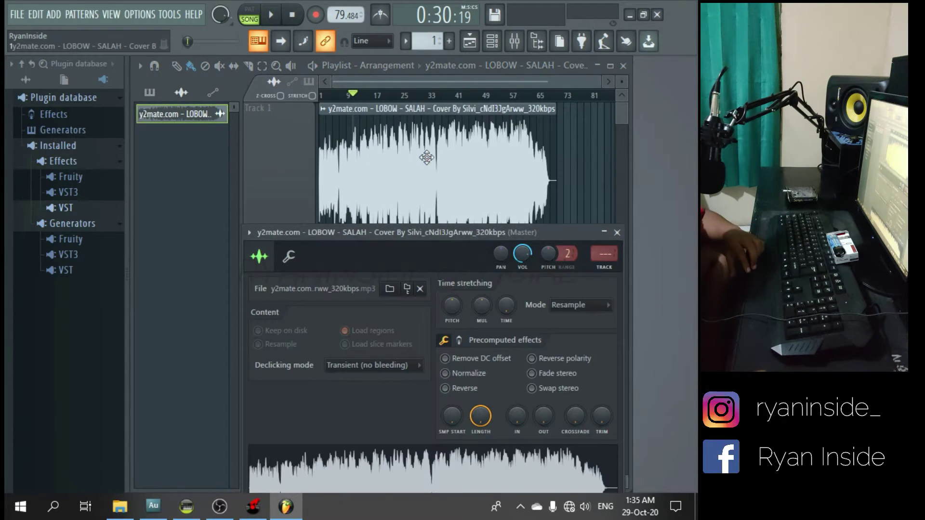
pyautogui.click(574, 306)
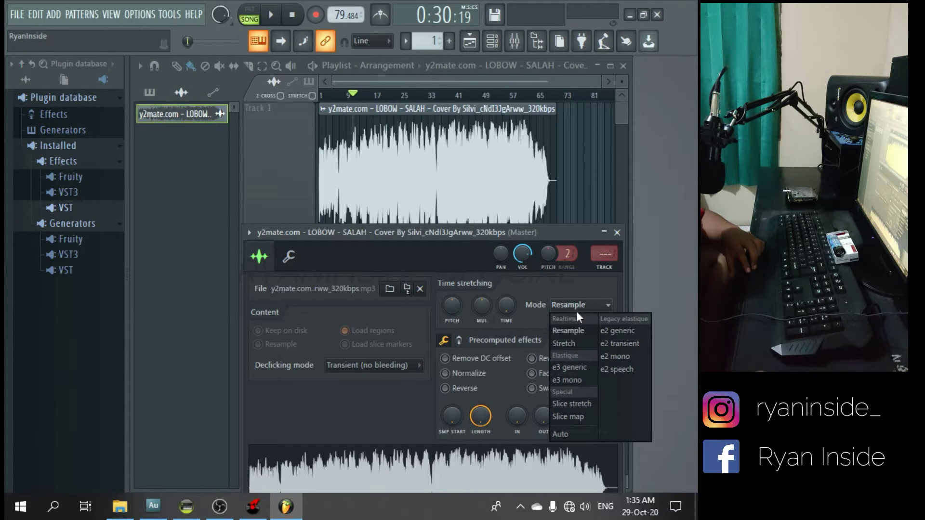
pyautogui.click(574, 344)
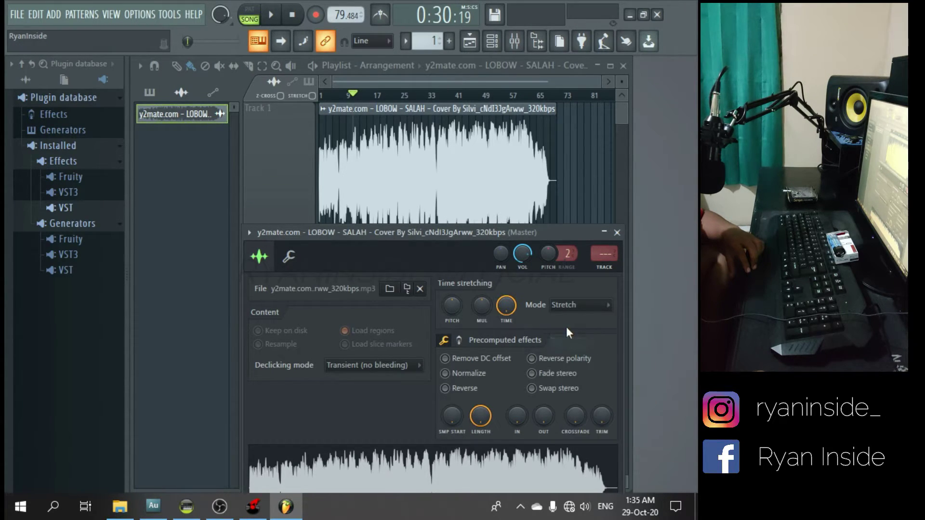
# - Set the project tempo to 130 BPM and close the clip's channel settings
pyautogui.rightClick(339, 17)
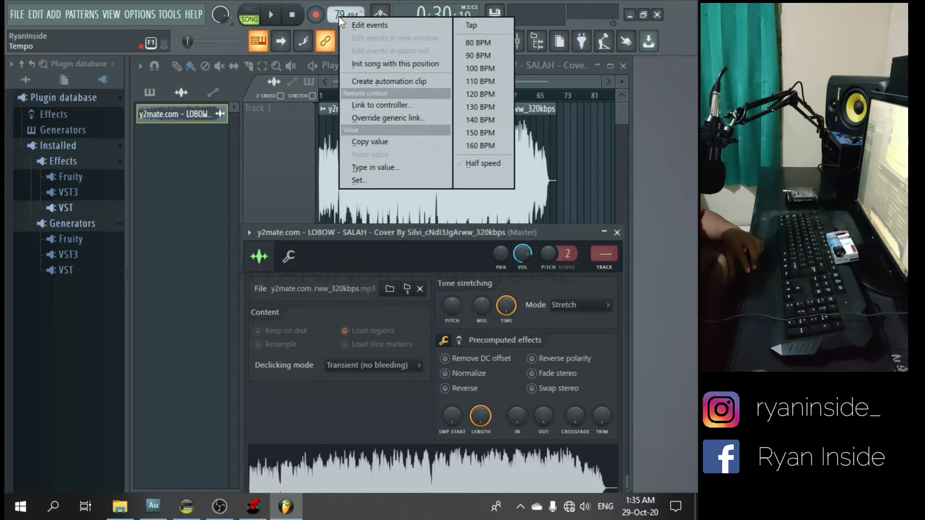
pyautogui.click(475, 106)
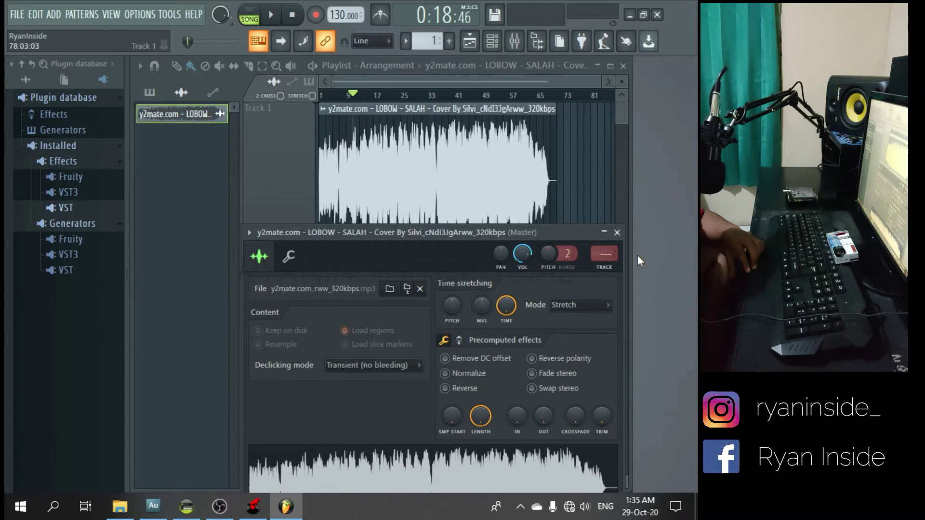
pyautogui.click(617, 233)
# - Trim off the beginning of the LOBOW - SALAH clip up to the loud onset just after bar 7
pyautogui.scroll(3, 351, 102)
pyautogui.moveTo(357, 82); pyautogui.dragTo(317, 83)
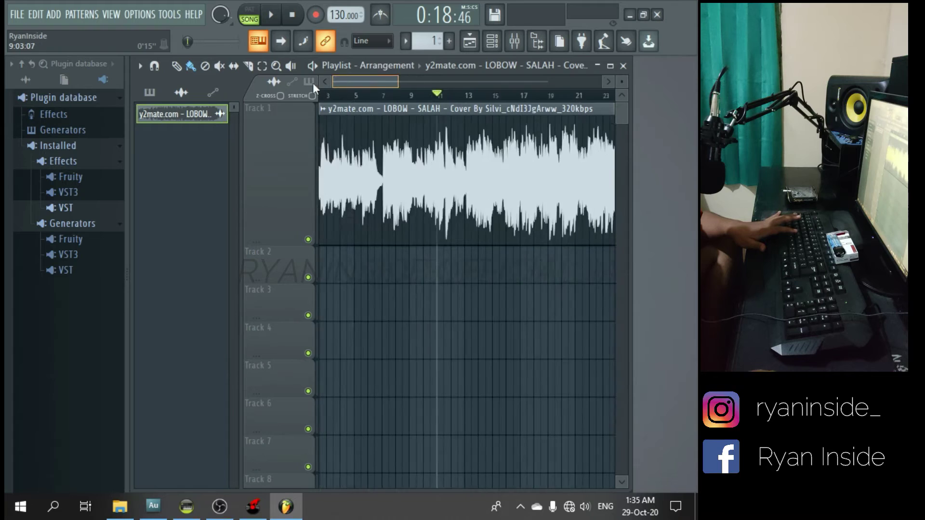
pyautogui.moveTo(321, 147); pyautogui.dragTo(407, 119)
pyautogui.press('space')
pyautogui.scroll(6, 407, 120)
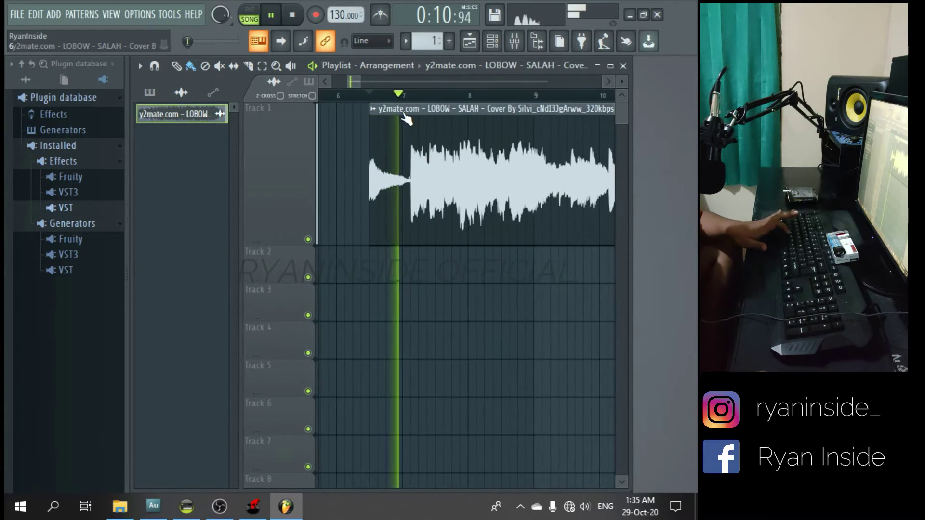
pyautogui.press('space')
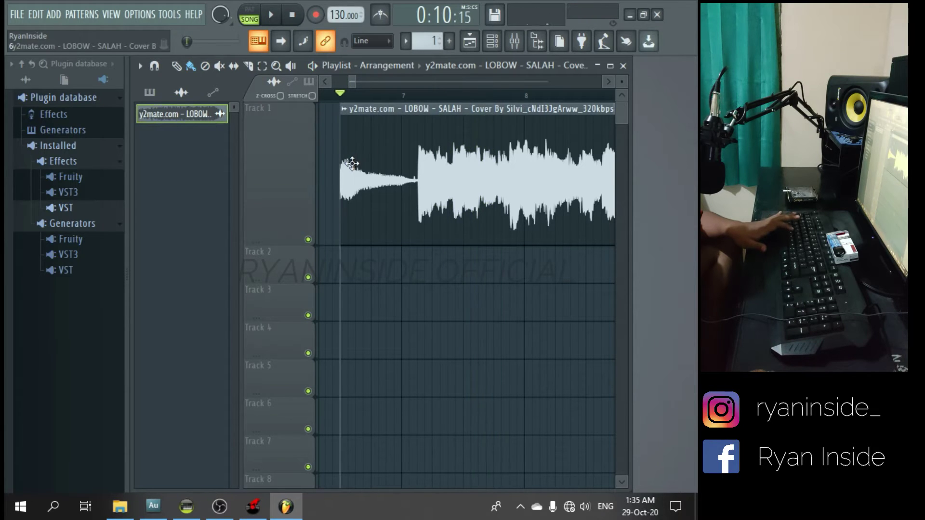
pyautogui.moveTo(341, 171); pyautogui.dragTo(410, 180)
pyautogui.scroll(5, 410, 180)
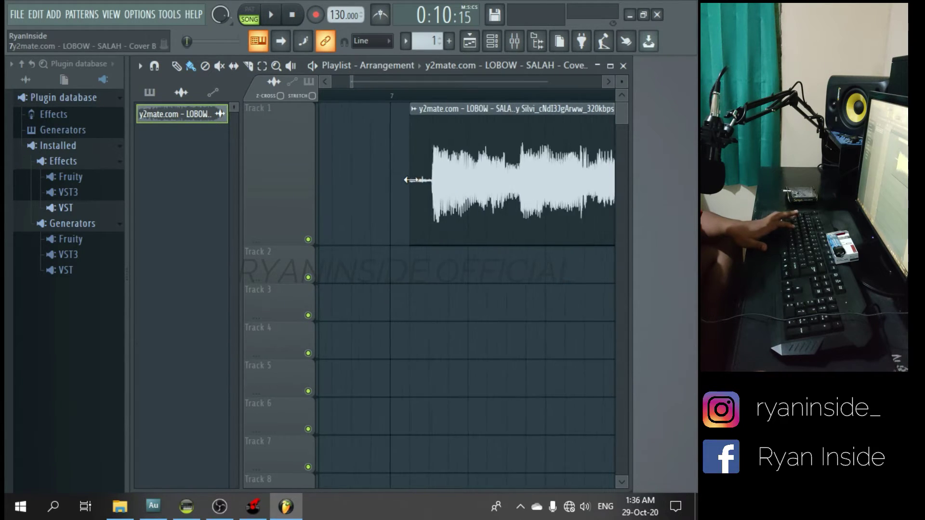
pyautogui.moveTo(409, 179); pyautogui.dragTo(467, 188)
pyautogui.scroll(-5, 468, 188)
pyautogui.scroll(-5, 467, 188)
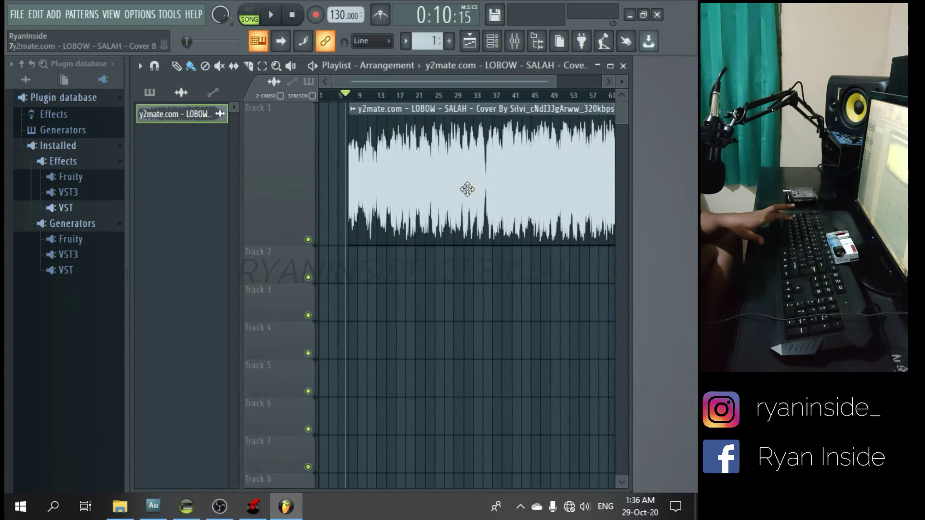
# - Align the trimmed clip to bar 1 and play it from the start against the metronome to check its sync
pyautogui.click(295, 18)
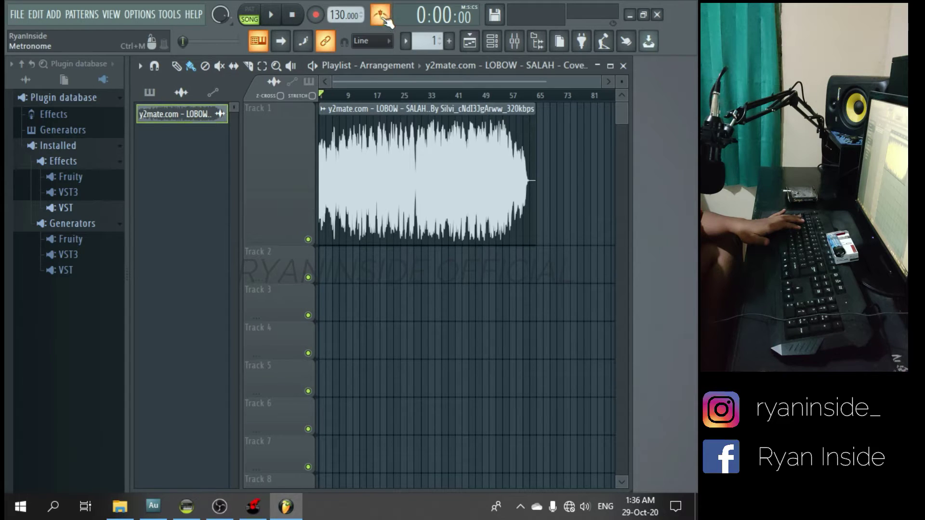
pyautogui.scroll(2, 378, 134)
pyautogui.moveTo(395, 80); pyautogui.dragTo(340, 82)
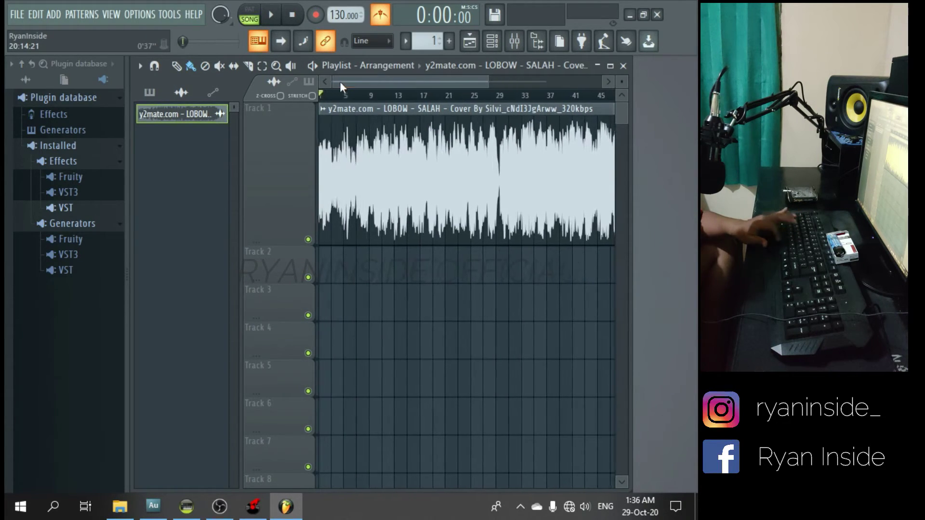
pyautogui.press('space')
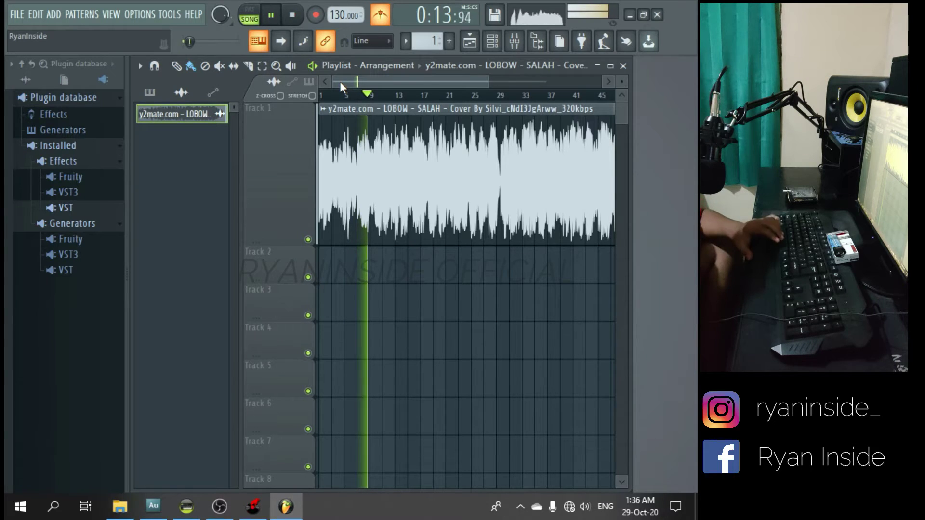
pyautogui.press('space')
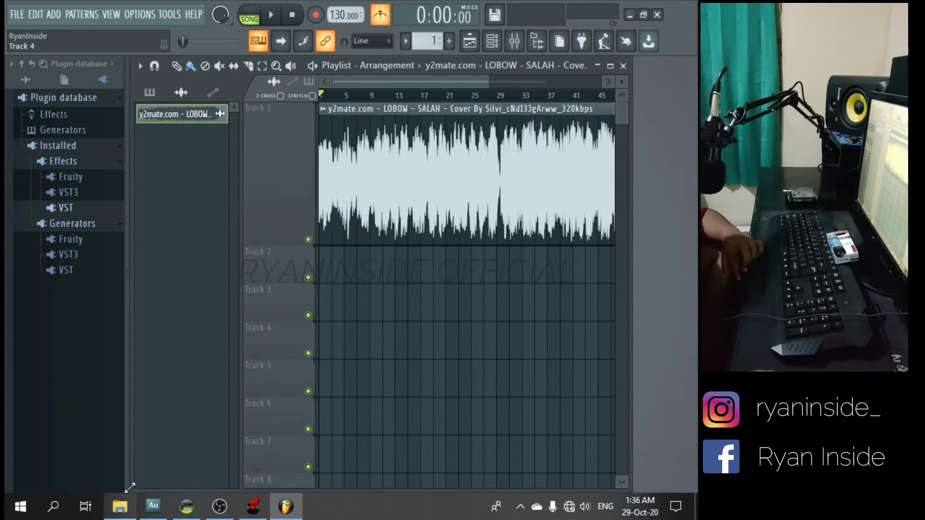
# - Load the LOBOW - SALAH cover MP3 onto VirtualDJ's empty deck to analyze its BPM, then minimize VirtualDJ
pyautogui.click(121, 511)
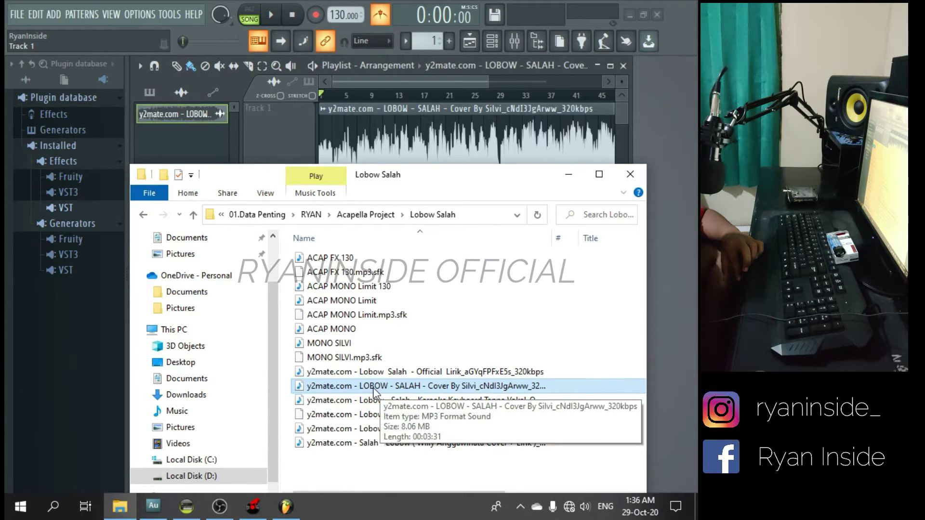
pyautogui.moveTo(396, 391); pyautogui.dragTo(253, 518)
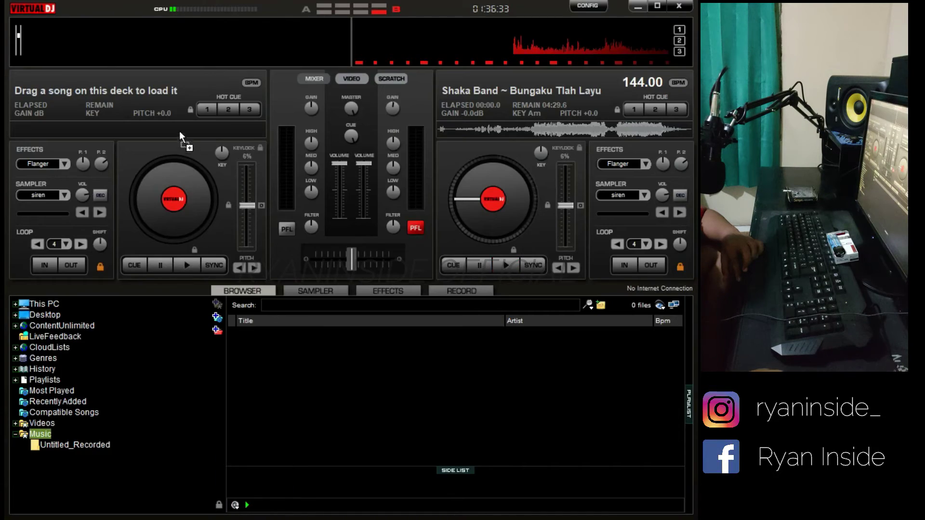
pyautogui.moveTo(182, 140); pyautogui.dragTo(183, 141)
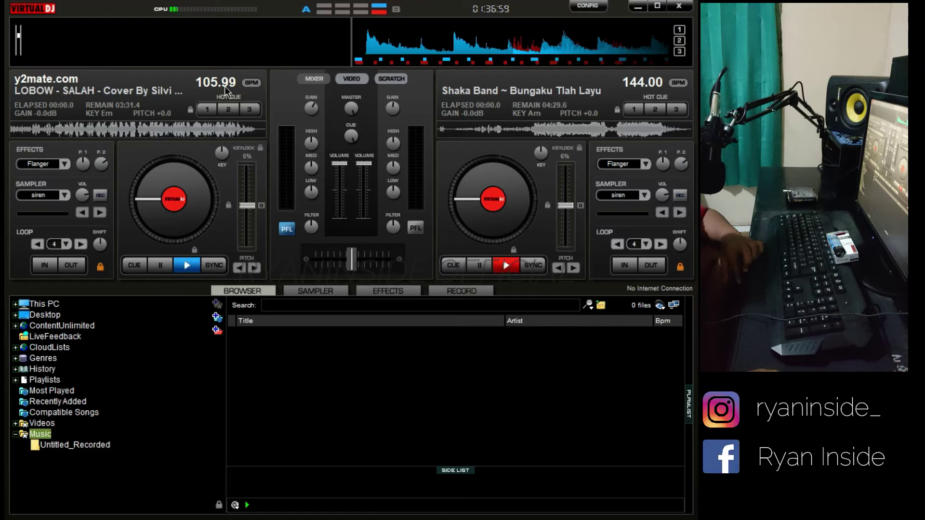
pyautogui.click(636, 6)
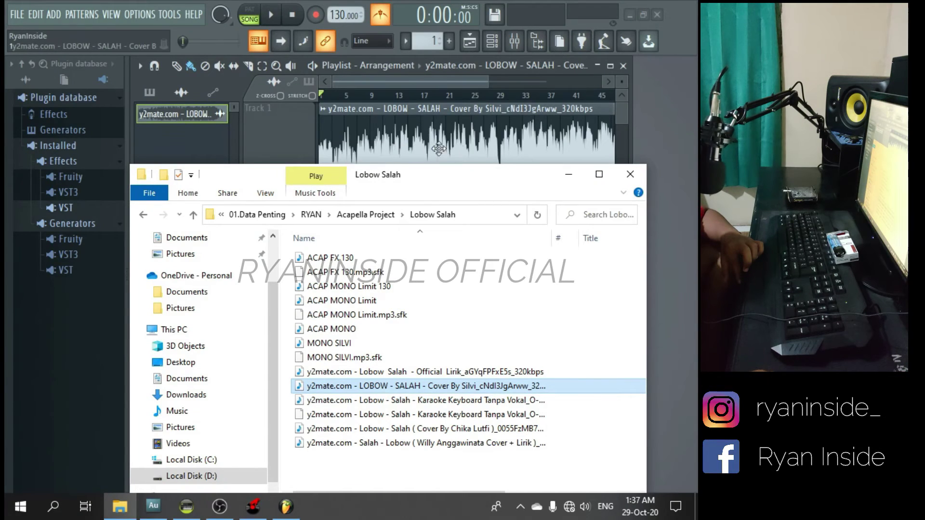
# - Delete the edited LOBOW - SALAH audio clip from the FL Studio project and place the original MP3 again at the start of Track 1
pyautogui.moveTo(427, 182); pyautogui.dragTo(449, 184)
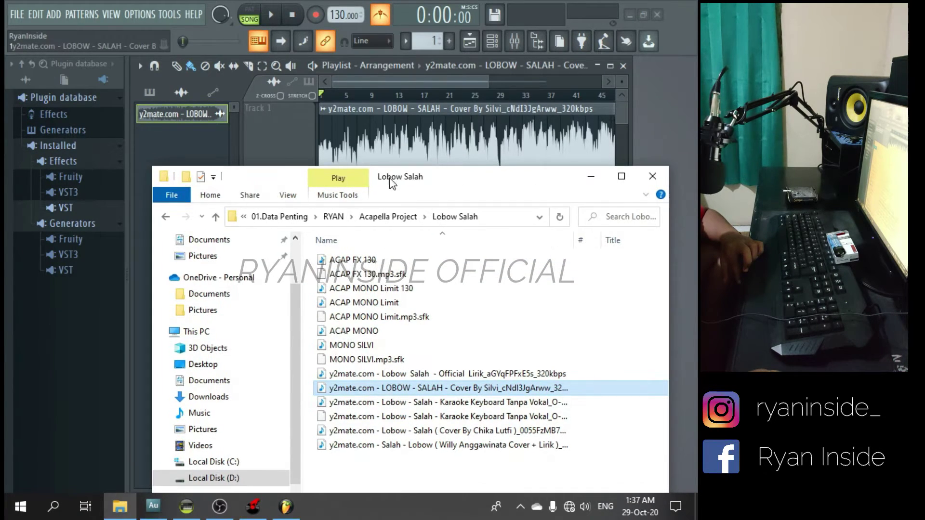
pyautogui.moveTo(436, 390); pyautogui.dragTo(155, 153)
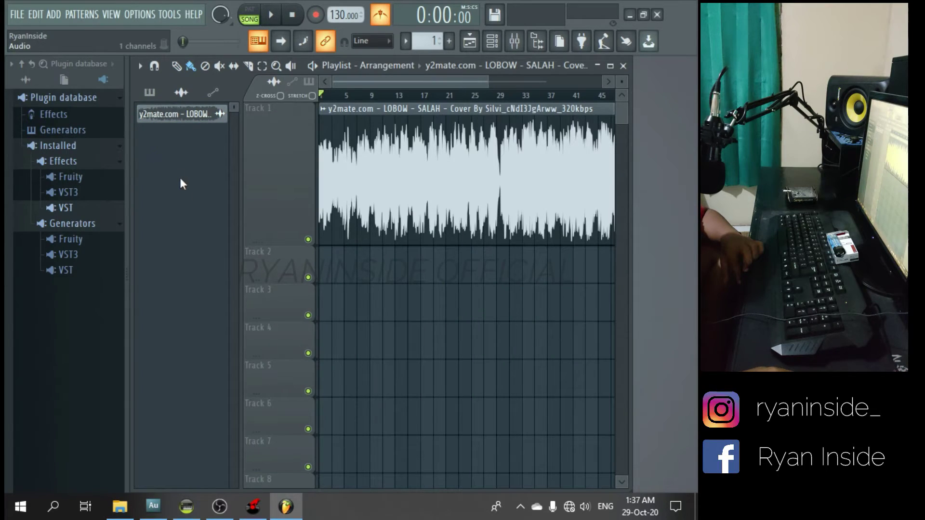
pyautogui.rightClick(194, 125)
pyautogui.click(242, 271)
pyautogui.click(420, 289)
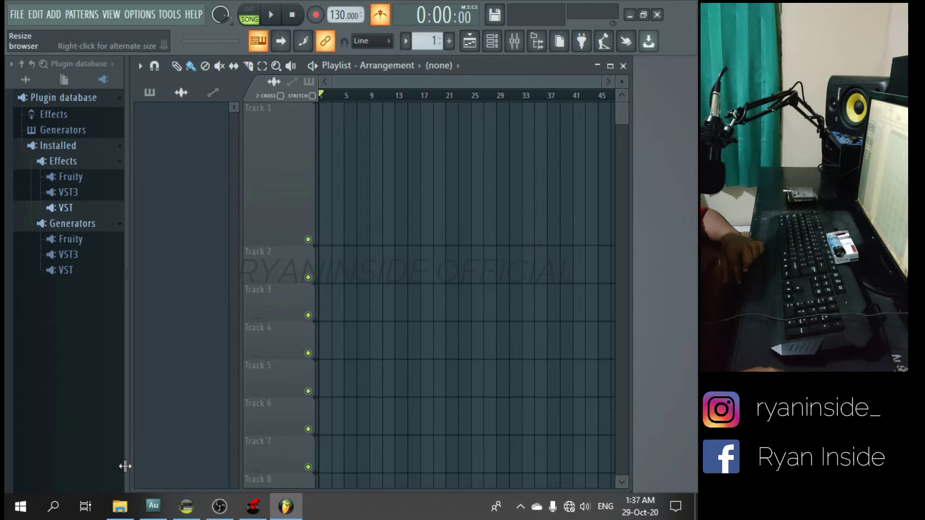
pyautogui.click(118, 507)
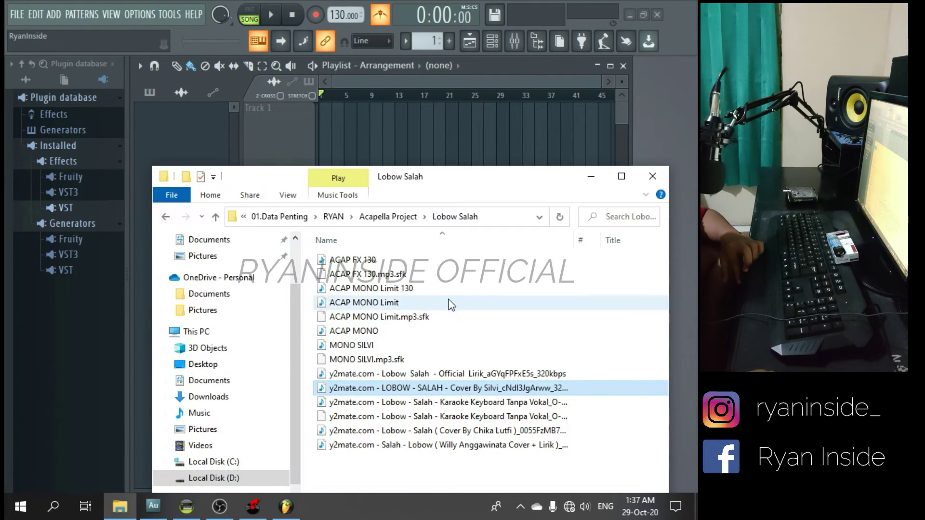
pyautogui.moveTo(404, 389); pyautogui.dragTo(334, 121)
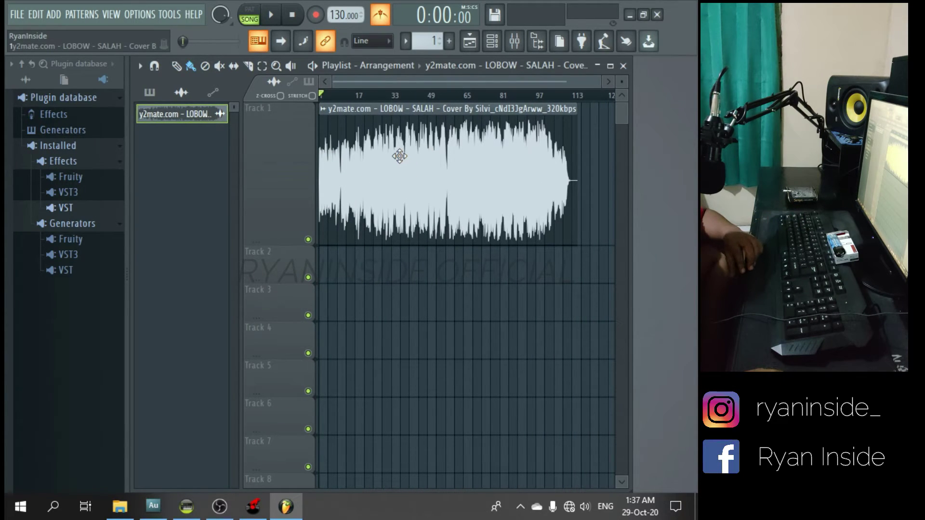
# - Check the song's BPM in VirtualDJ, return to FL Studio, and set the project tempo to 105.990 with the clip's channel settings minimized
pyautogui.click(253, 505)
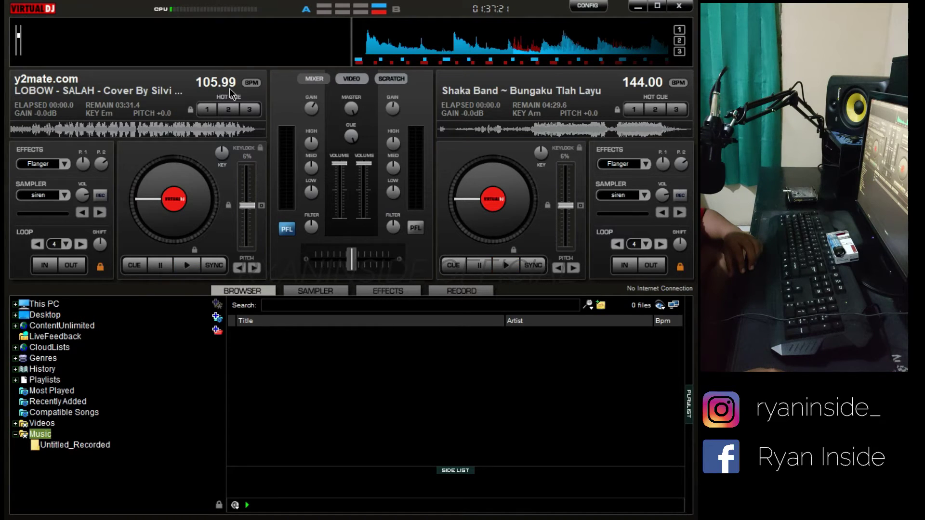
pyautogui.hotkey('alt', 'Tab')
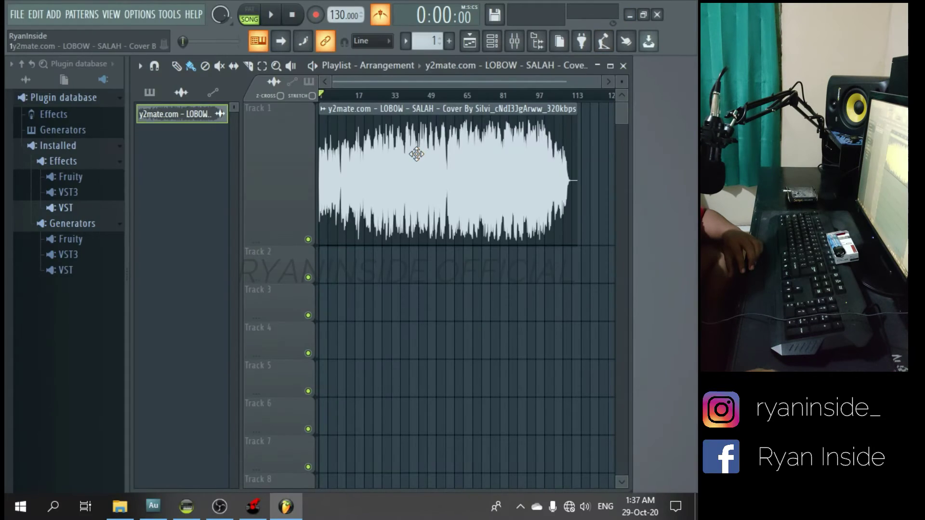
pyautogui.doubleClick(415, 154)
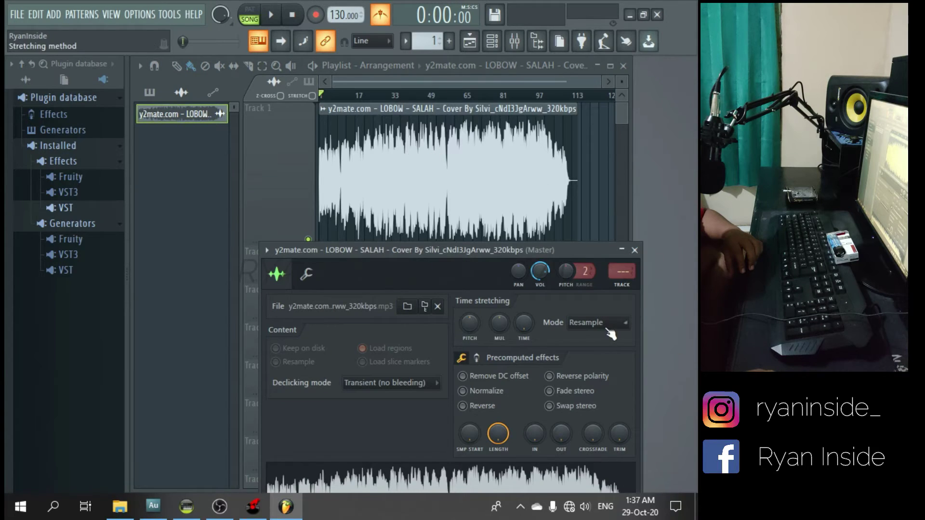
pyautogui.click(621, 250)
pyautogui.moveTo(345, 14)
pyautogui.mouseDown()
pyautogui.moveTo(344, 43)
pyautogui.moveTo(350, 13)
pyautogui.mouseUp()
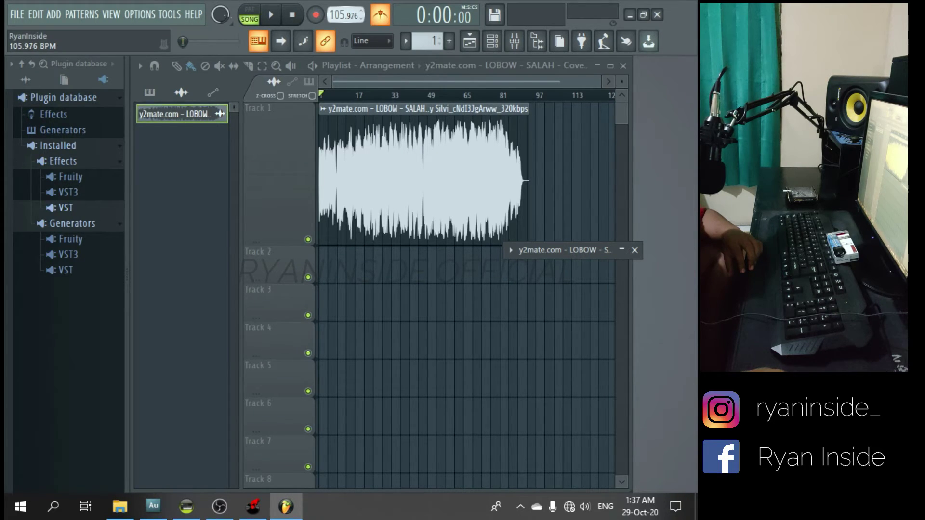
pyautogui.moveTo(350, 14); pyautogui.dragTo(351, 16)
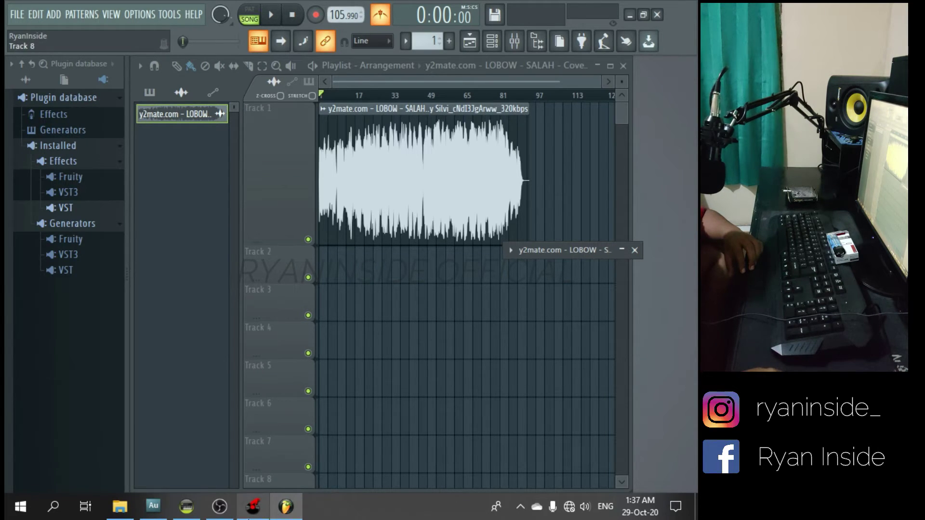
# - Recheck the LOBOW - SALAH BPM in VirtualDJ, return to FL Studio and close the clip's minimized channel settings
pyautogui.click(252, 506)
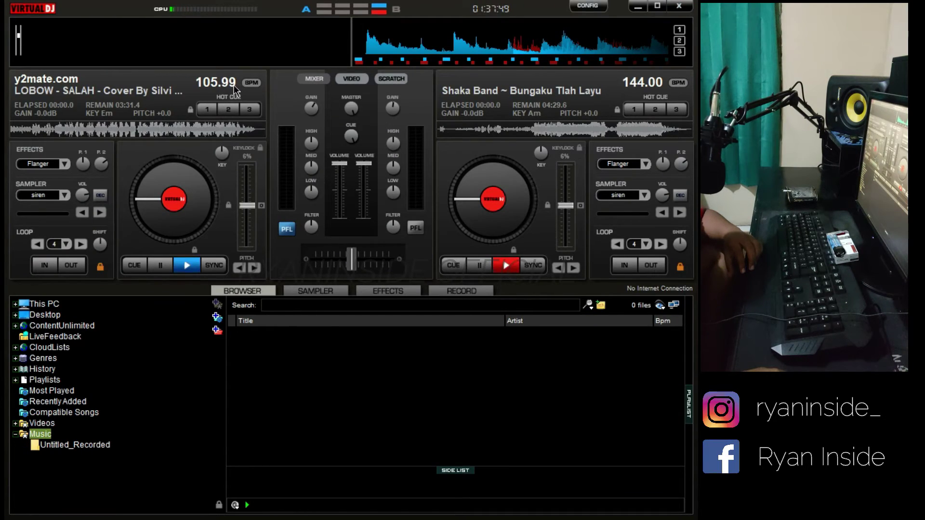
pyautogui.click(638, 6)
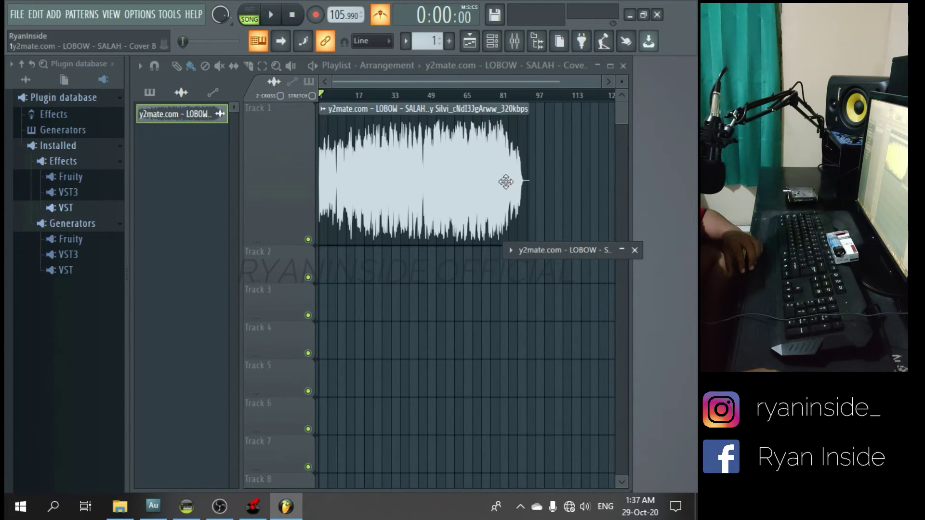
pyautogui.click(635, 251)
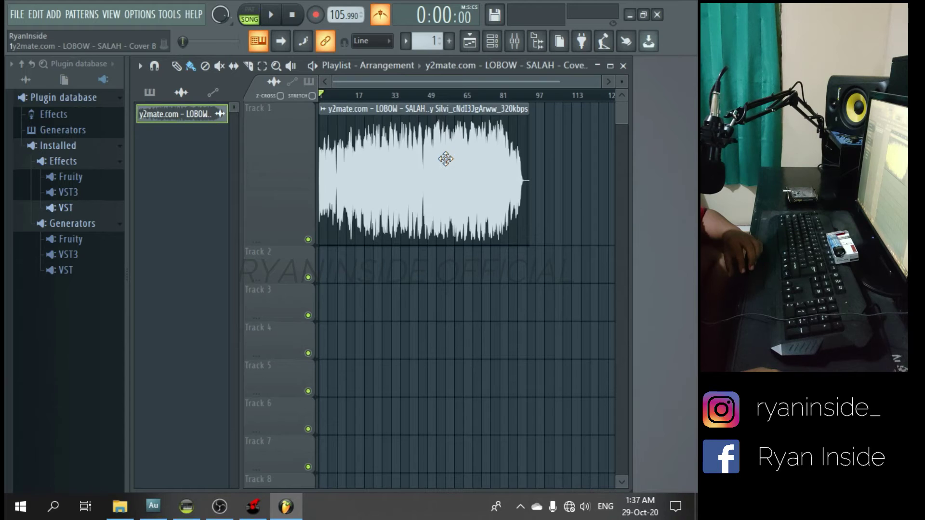
# - Open the LOBOW - SALAH clip's channel settings and set its time-stretching mode to Stretch
pyautogui.doubleClick(444, 156)
pyautogui.doubleClick(599, 252)
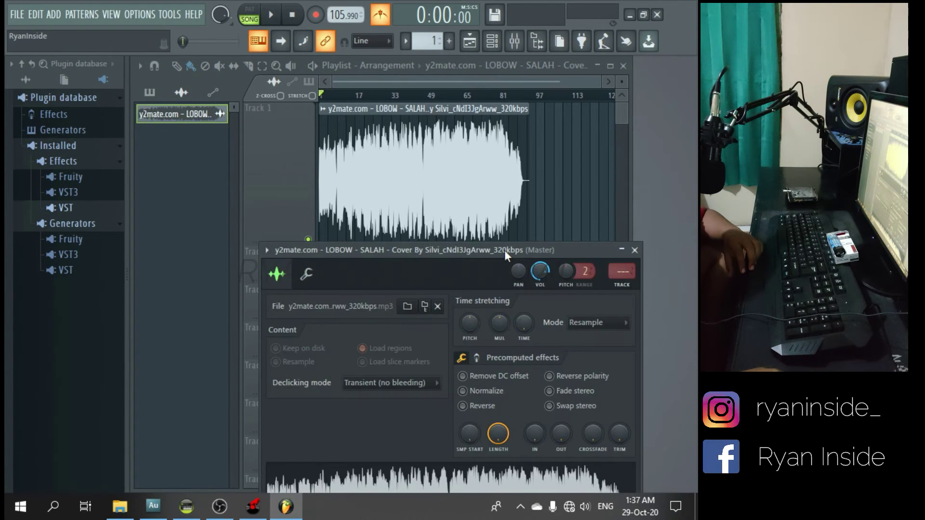
pyautogui.moveTo(504, 250); pyautogui.dragTo(465, 170)
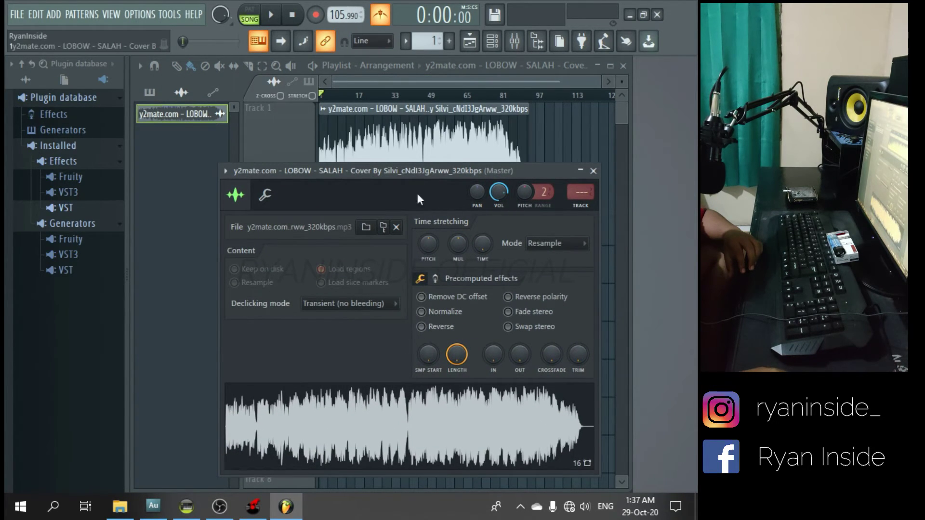
pyautogui.click(554, 243)
pyautogui.click(555, 282)
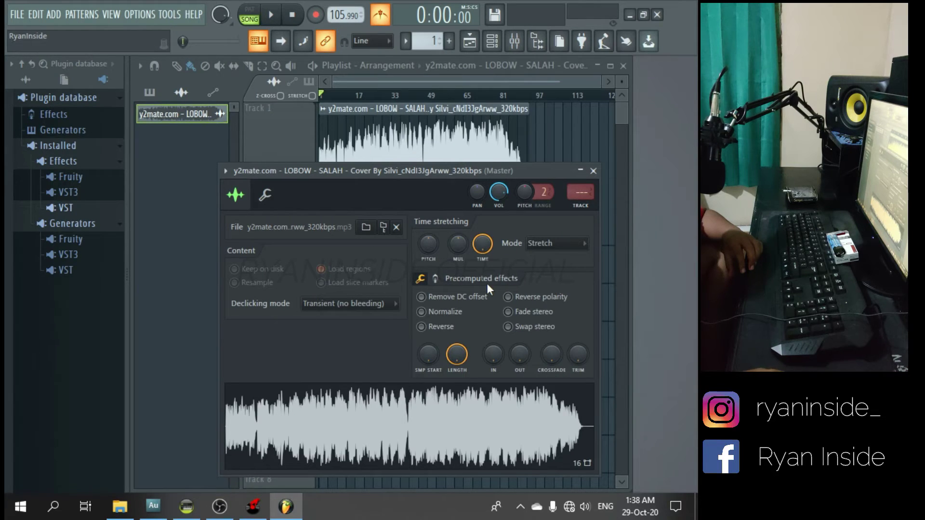
# - Set the project tempo to 130 BPM and close the clip's channel settings
pyautogui.rightClick(337, 17)
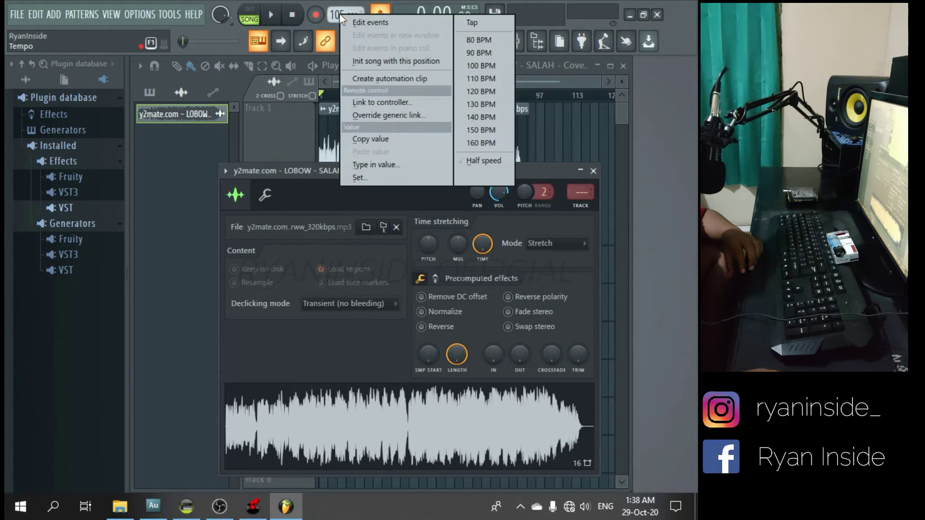
pyautogui.click(487, 102)
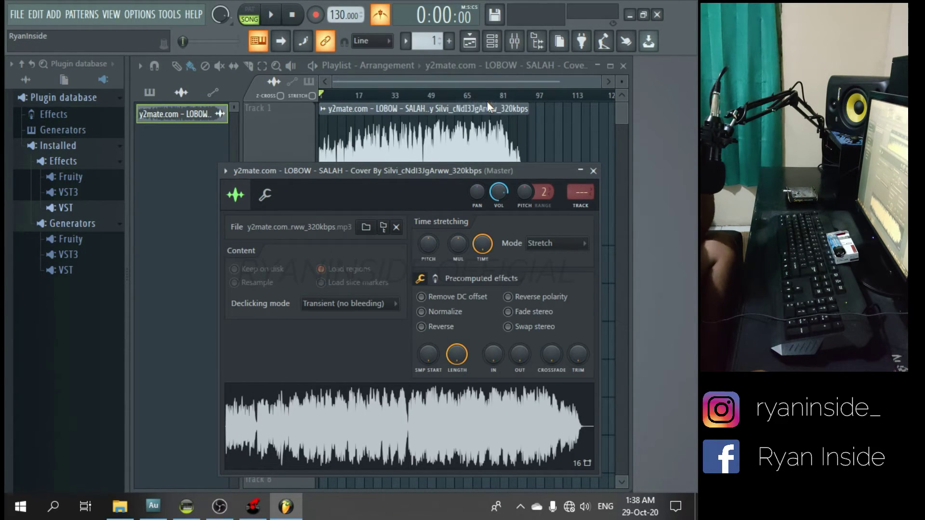
pyautogui.click(593, 171)
# - Turn off the metronome and trim the start of the LOBOW - SALAH clip to the beat just after bar 9
pyautogui.scroll(4, 326, 103)
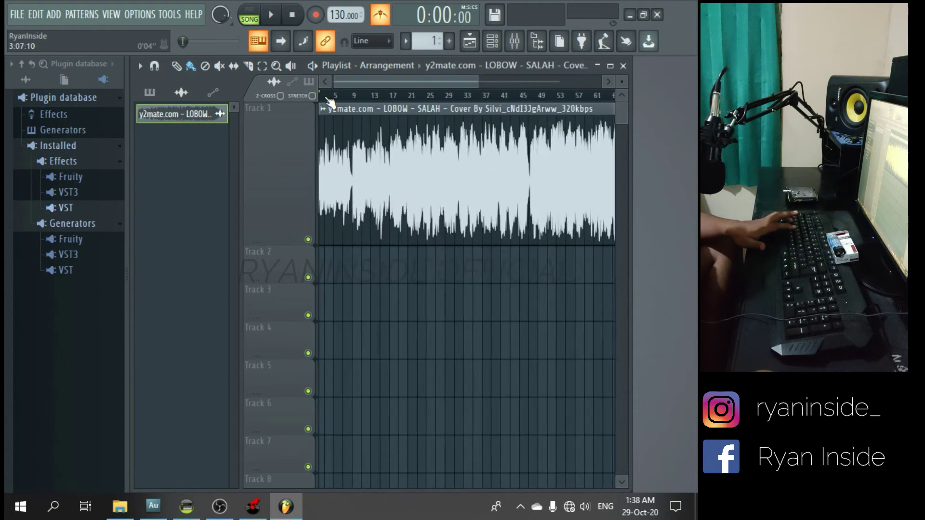
pyautogui.click(379, 16)
pyautogui.moveTo(340, 82); pyautogui.dragTo(314, 80)
pyautogui.scroll(5, 408, 164)
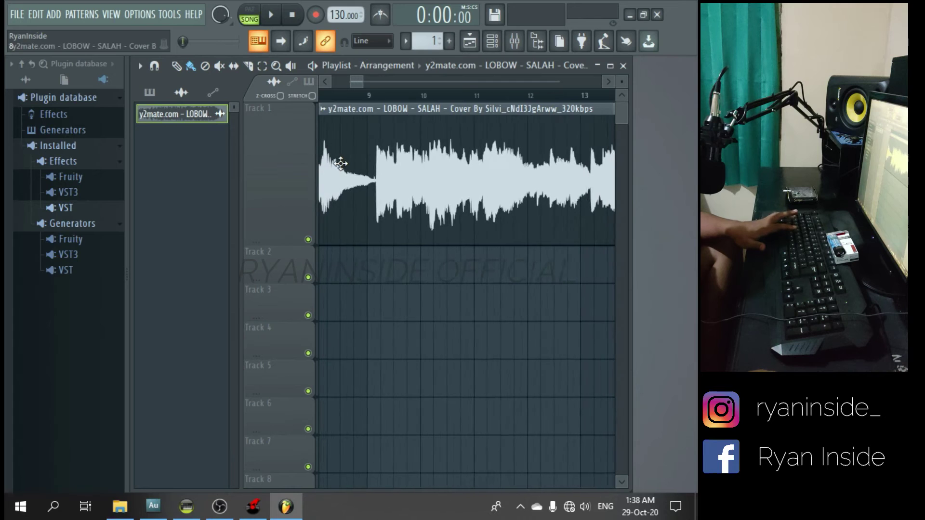
pyautogui.scroll(-3, 337, 162)
pyautogui.moveTo(321, 162); pyautogui.dragTo(404, 177)
pyautogui.scroll(4, 345, 162)
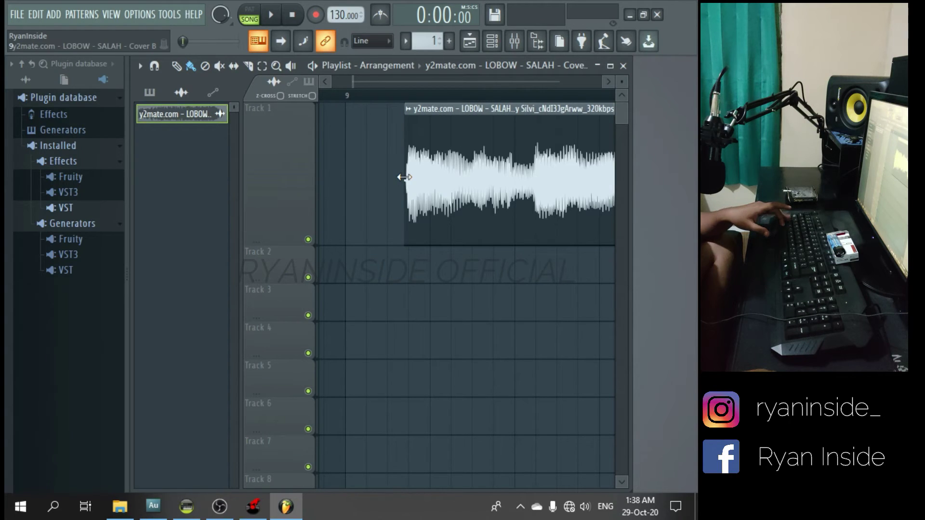
pyautogui.scroll(4, 403, 176)
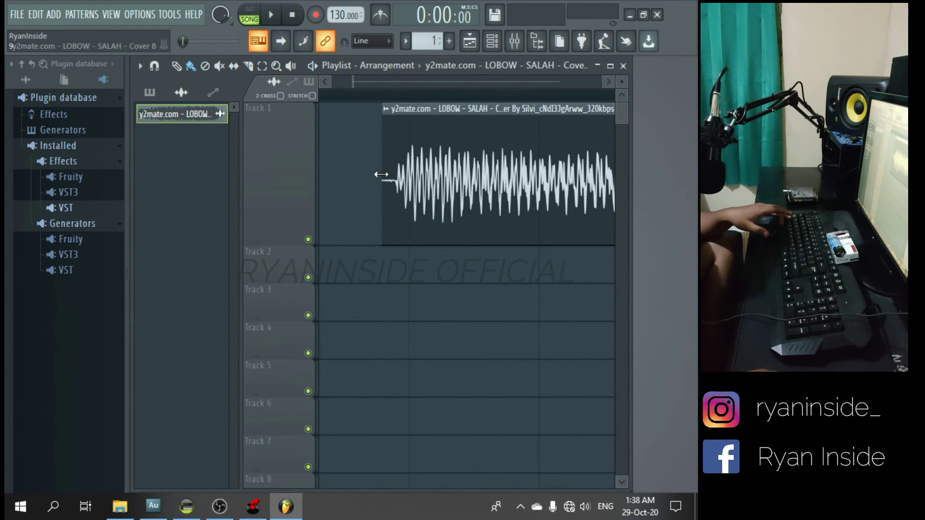
pyautogui.scroll(-6, 388, 177)
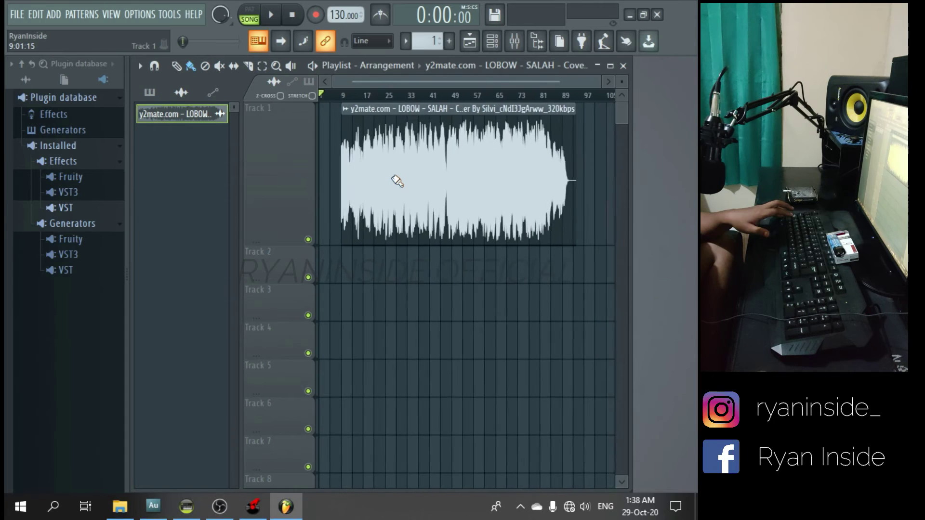
# - Move the trimmed clip to the start of Track 1 and play it against the metronome at 130 BPM
pyautogui.moveTo(394, 178); pyautogui.dragTo(262, 161)
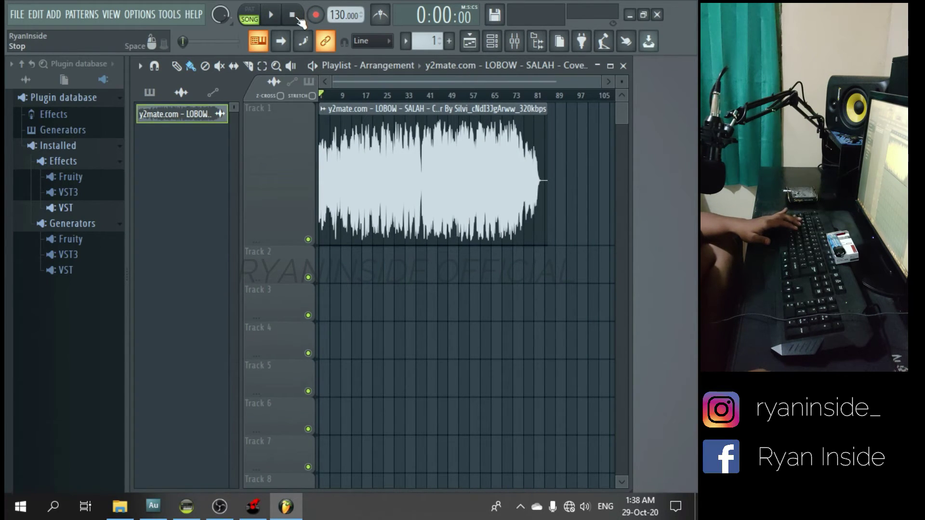
pyautogui.press('space')
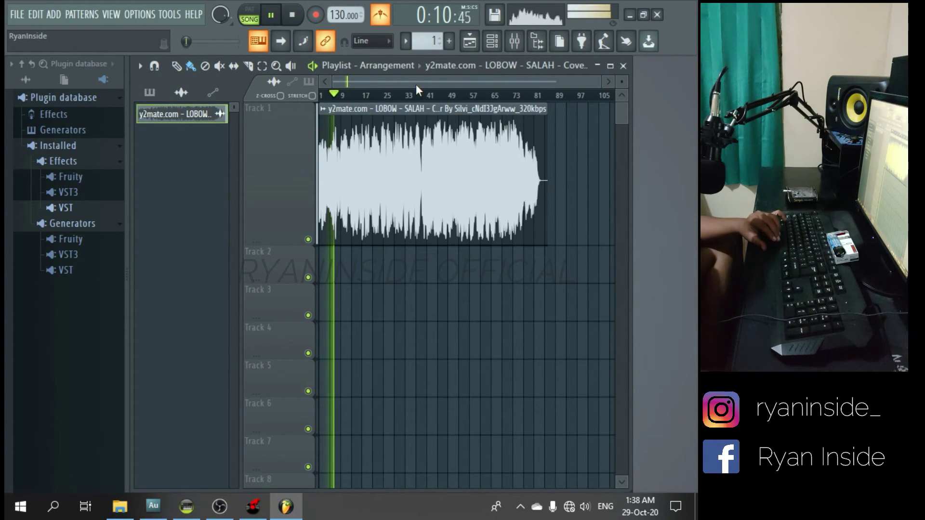
pyautogui.press('space')
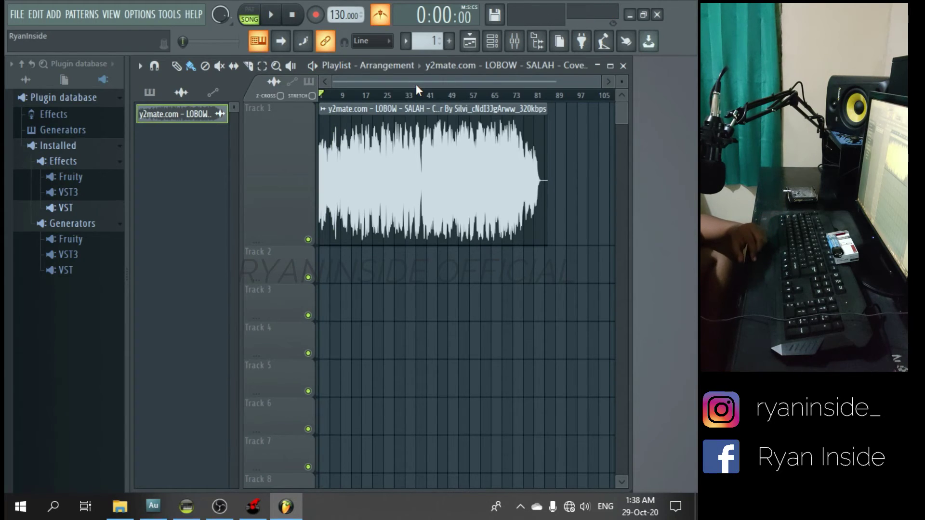
# - Shorten the clip to about half its length with the time-stretch multiplier, then close its channel settings
pyautogui.doubleClick(382, 152)
pyautogui.moveTo(446, 176); pyautogui.dragTo(440, 119)
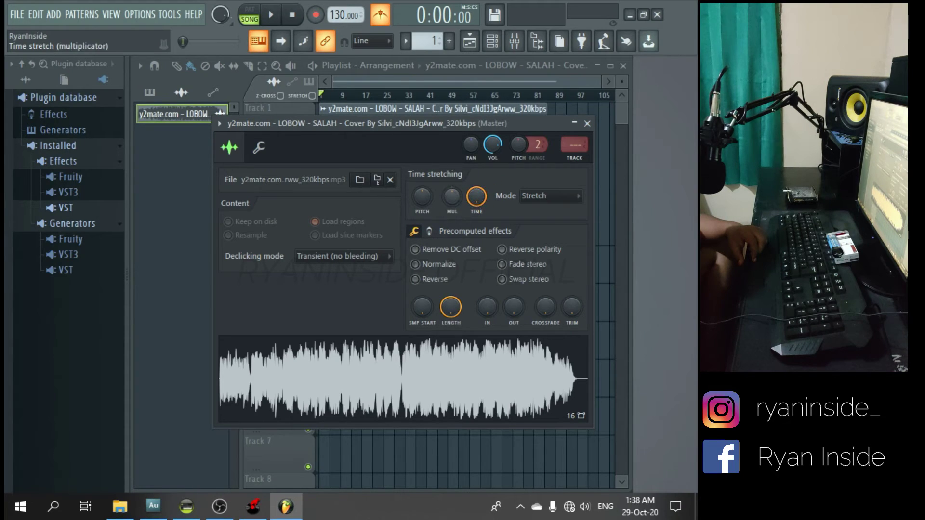
pyautogui.moveTo(452, 196); pyautogui.dragTo(476, 212)
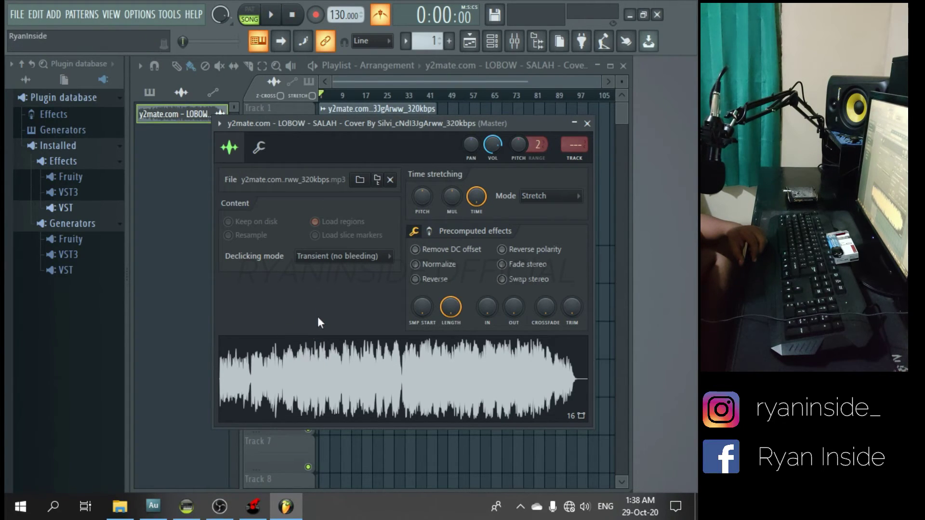
pyautogui.click(587, 124)
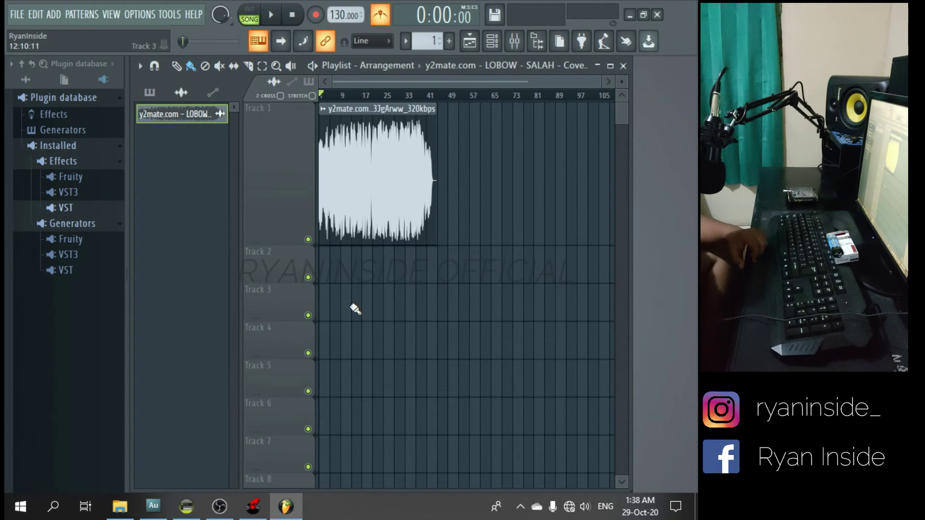
# - Switch to ACID Pro and delete the Shaka Band ~ Bungaku Tlah Layu track, keeping the Beat Ryan track
pyautogui.moveTo(254, 504)
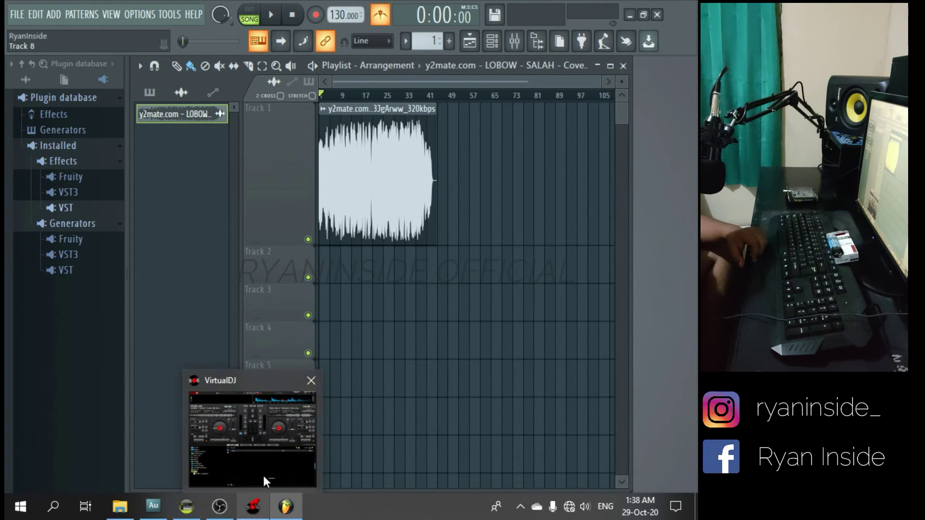
pyautogui.click(188, 515)
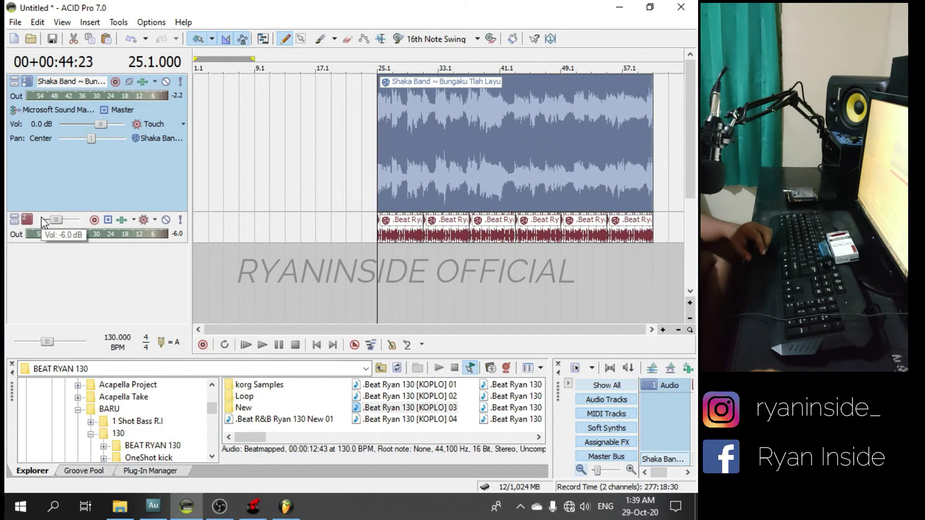
pyautogui.click(28, 221)
pyautogui.click(27, 83)
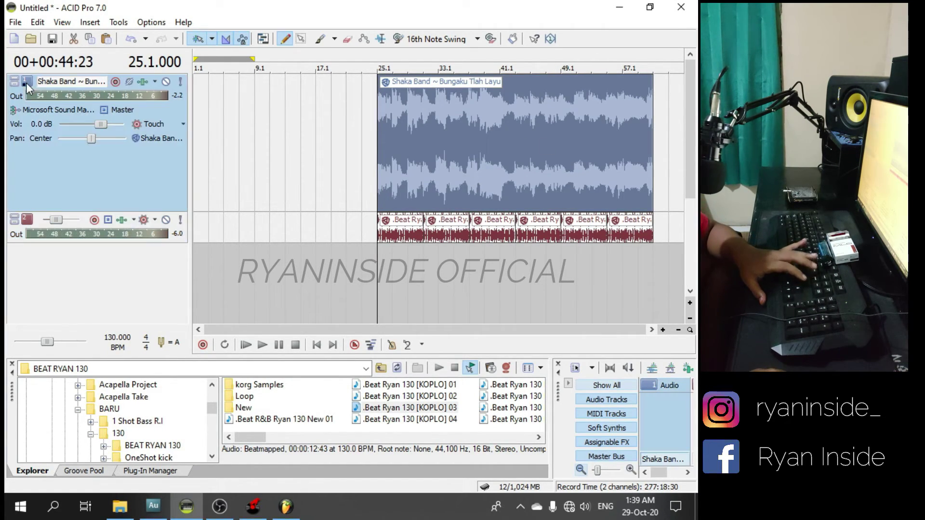
pyautogui.press('Delete')
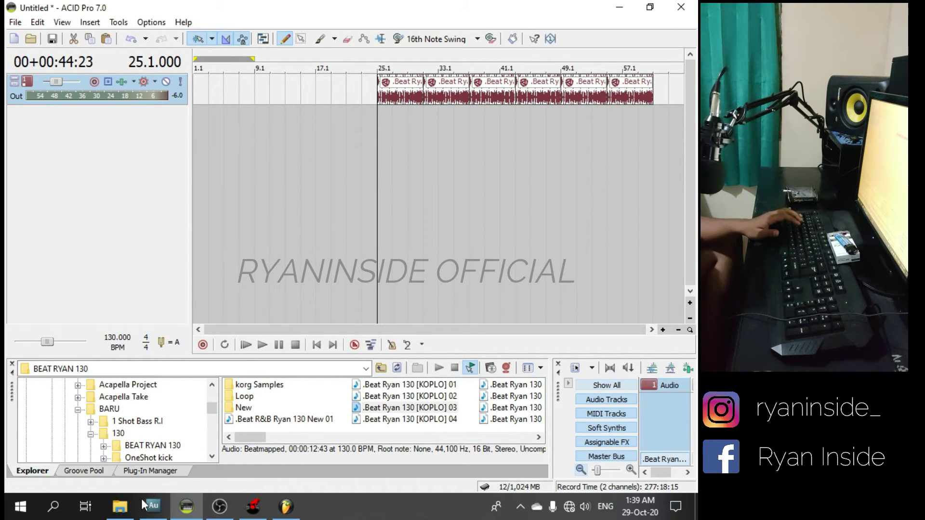
# - Add the LOBOW - SALAH MP3 as a new track from File Explorer and draw its event from around bar 23 to bar 49
pyautogui.click(120, 506)
pyautogui.moveTo(428, 391); pyautogui.dragTo(95, 127)
pyautogui.click(501, 354)
pyautogui.moveTo(368, 110); pyautogui.dragTo(551, 114)
# - In the LOBOW - SALAH clip's properties, set the ACID type to Beatmapped and the initial tempo to 105.990 BPM
pyautogui.rightClick(551, 116)
pyautogui.click(472, 158)
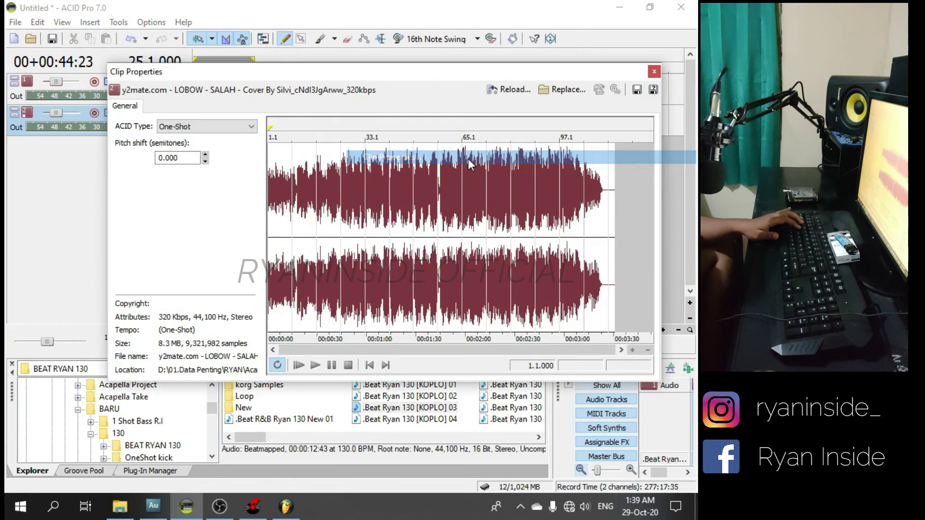
pyautogui.click(200, 128)
pyautogui.click(203, 151)
pyautogui.click(209, 127)
pyautogui.click(183, 152)
pyautogui.click(157, 107)
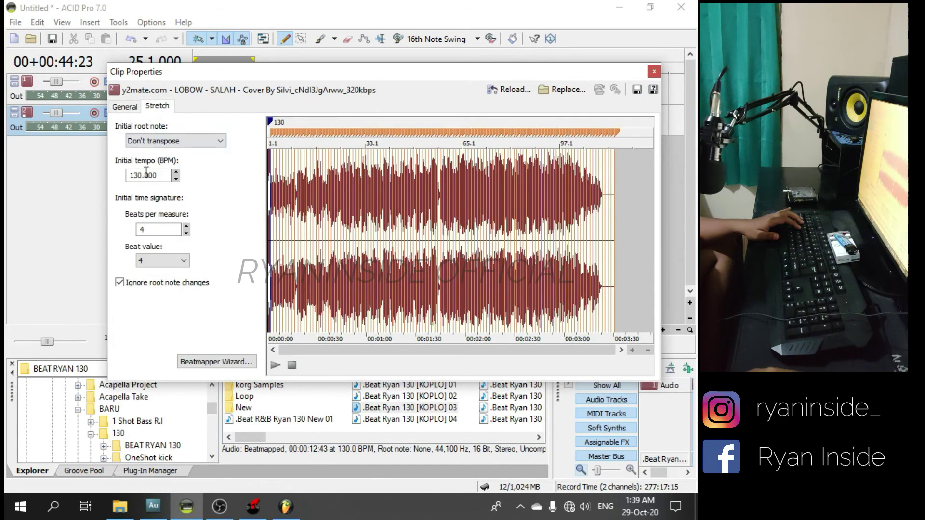
pyautogui.moveTo(138, 179); pyautogui.dragTo(135, 179)
pyautogui.write('5.')
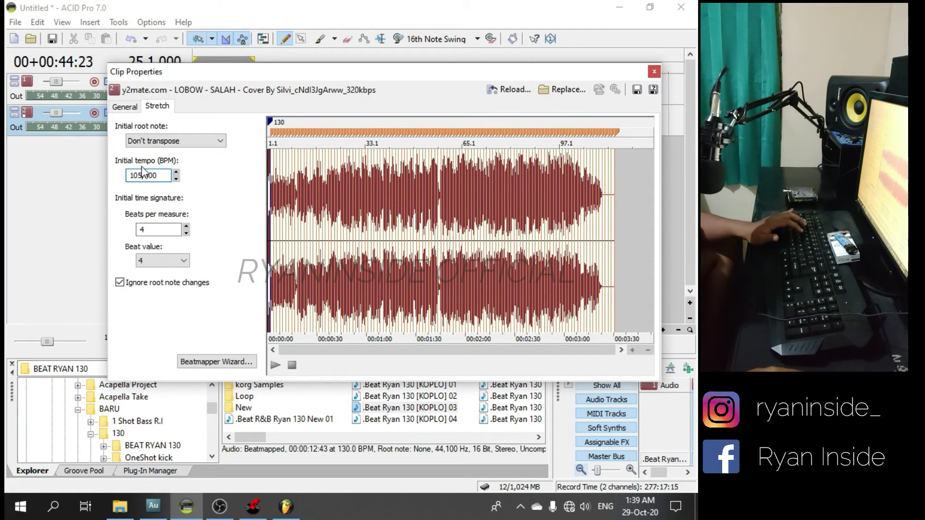
pyautogui.write('99')
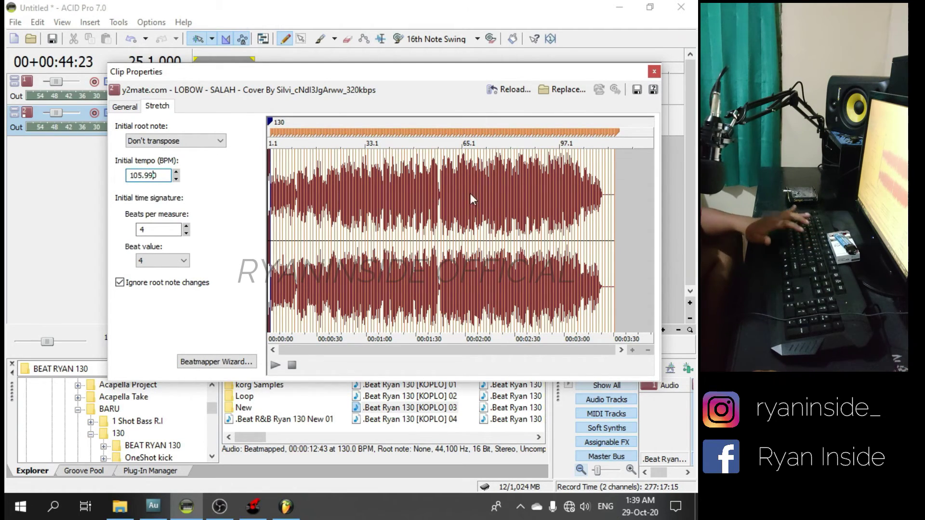
pyautogui.click(653, 72)
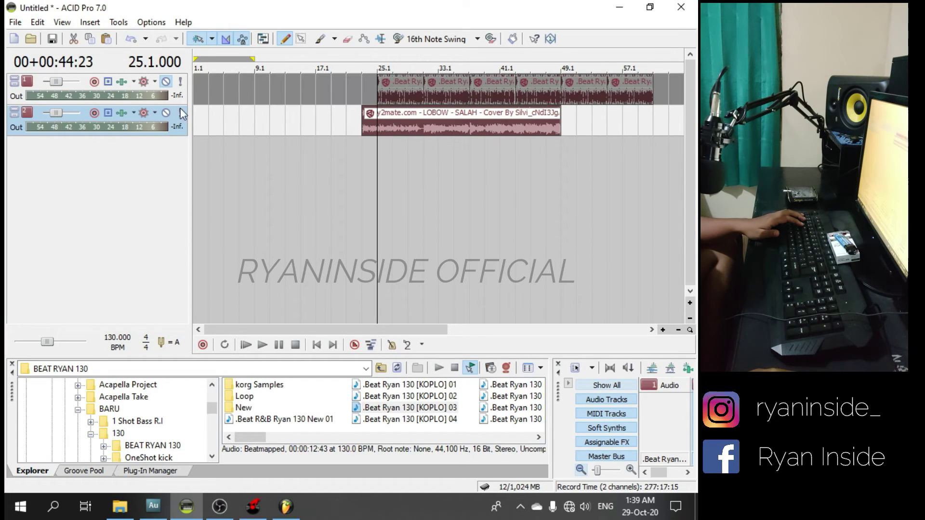
# - Cut the soloed song event at its beat just after 31.1 and move the remaining part to bar 25.1
pyautogui.click(423, 122)
pyautogui.scroll(7, 427, 119)
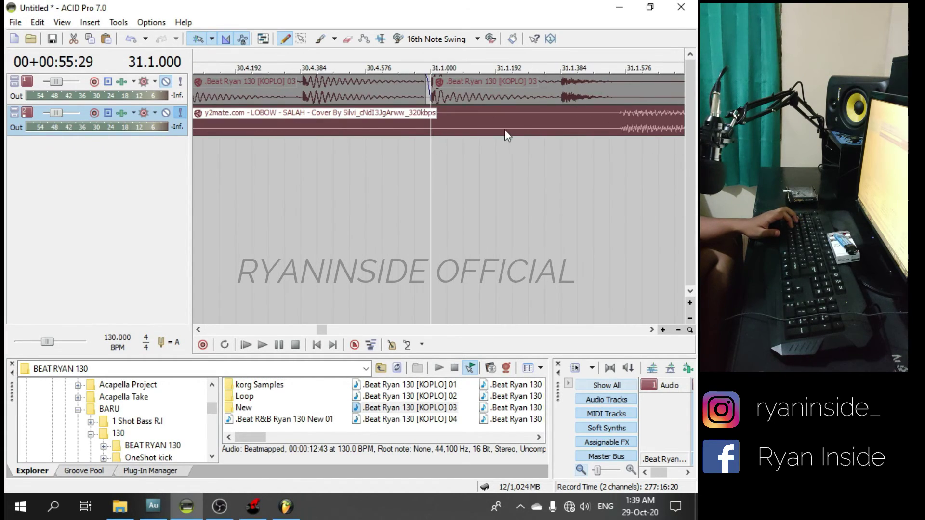
pyautogui.click(619, 117)
pyautogui.scroll(4, 605, 116)
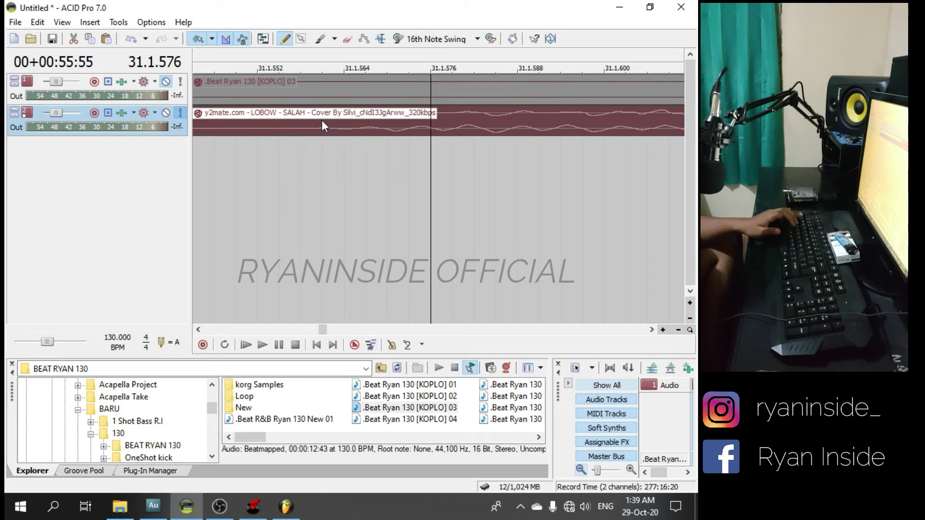
pyautogui.scroll(-10, 322, 126)
pyautogui.moveTo(466, 124); pyautogui.dragTo(415, 123)
# - Unsolo the LOBOW - SALAH track so the Beat Ryan track is audible too
pyautogui.click(181, 114)
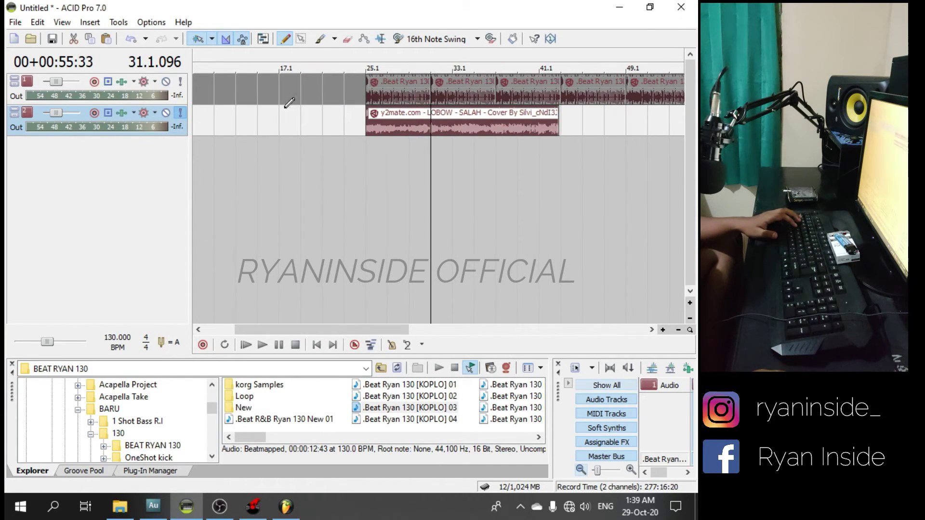
pyautogui.click(178, 101)
pyautogui.click(181, 111)
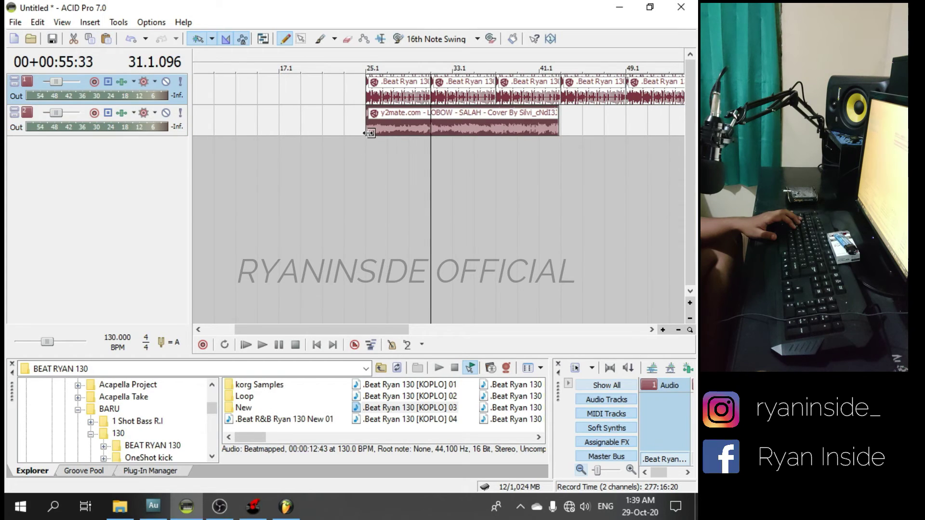
# - Play both tracks from bar 25.1 to check their sync, extending the song event to the end of the beat events
pyautogui.click(369, 133)
pyautogui.scroll(-3, 369, 126)
pyautogui.press('space')
pyautogui.moveTo(365, 123); pyautogui.dragTo(442, 124)
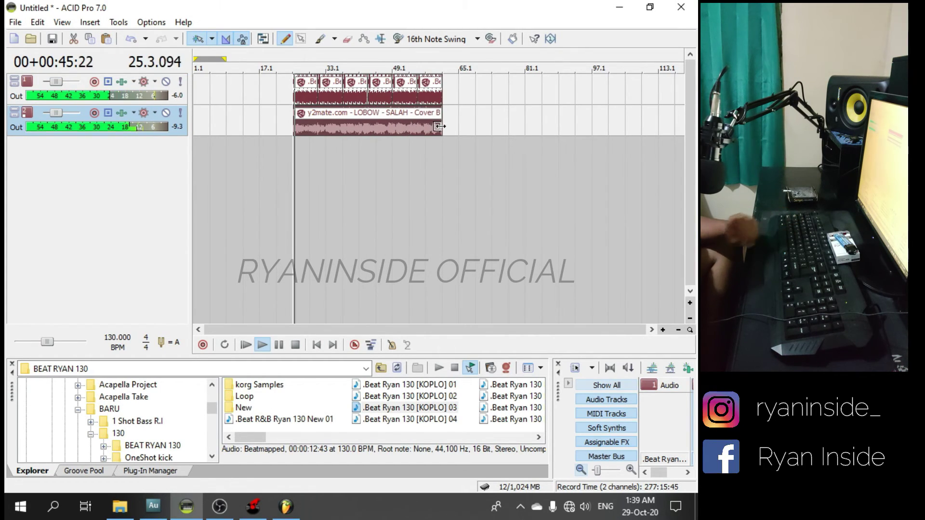
pyautogui.scroll(2, 420, 145)
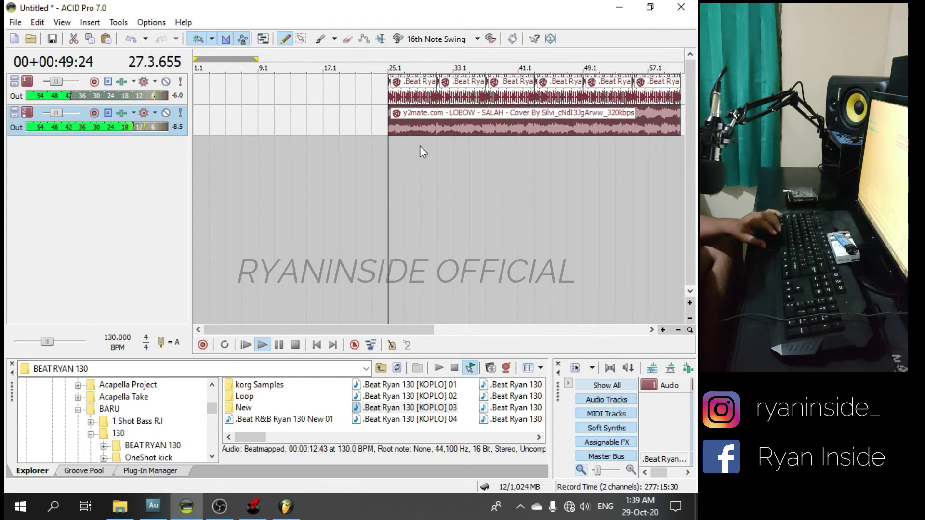
pyautogui.press('space')
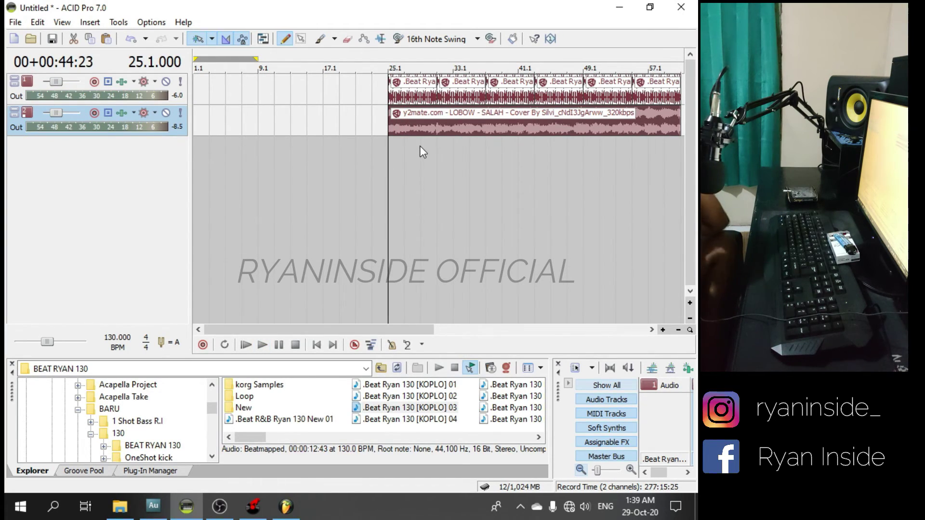
# - Increase the height of the LOBOW - SALAH track to enlarge its waveform
pyautogui.scroll(-2, 420, 146)
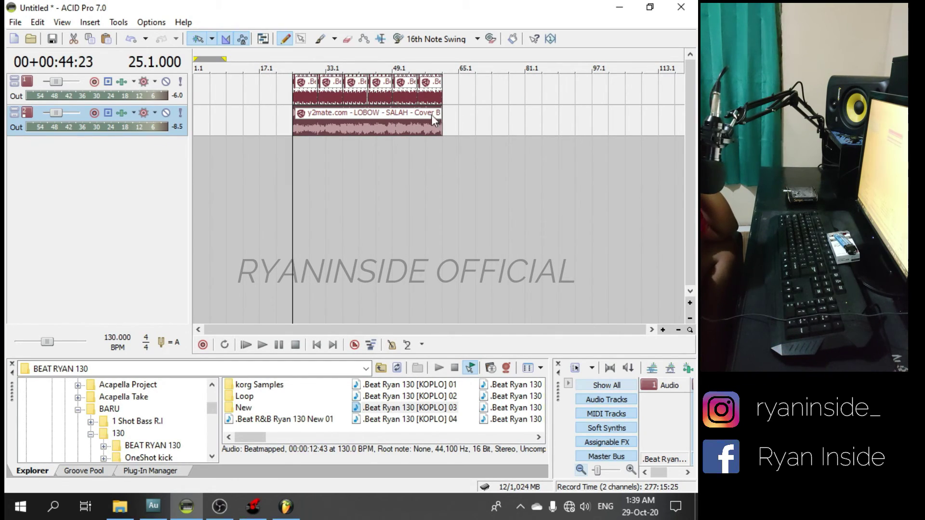
pyautogui.scroll(2, 200, 158)
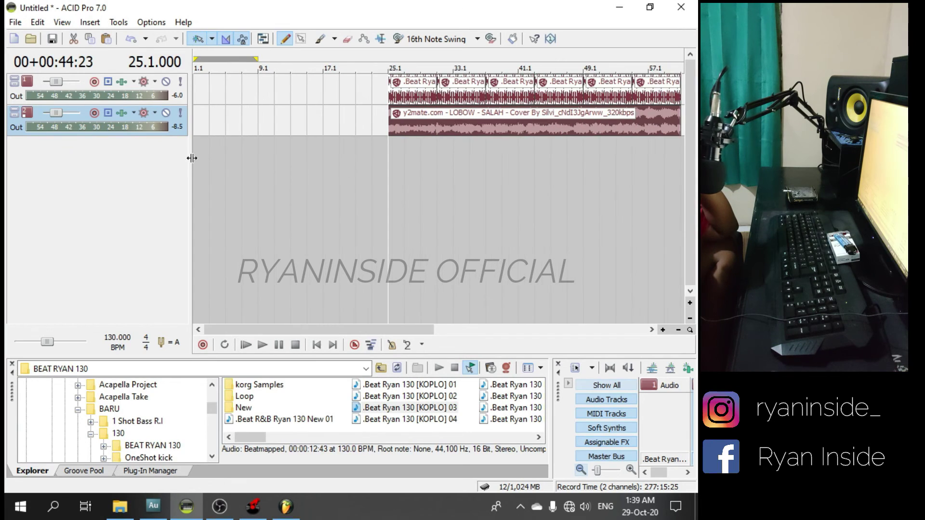
pyautogui.moveTo(164, 136); pyautogui.dragTo(153, 224)
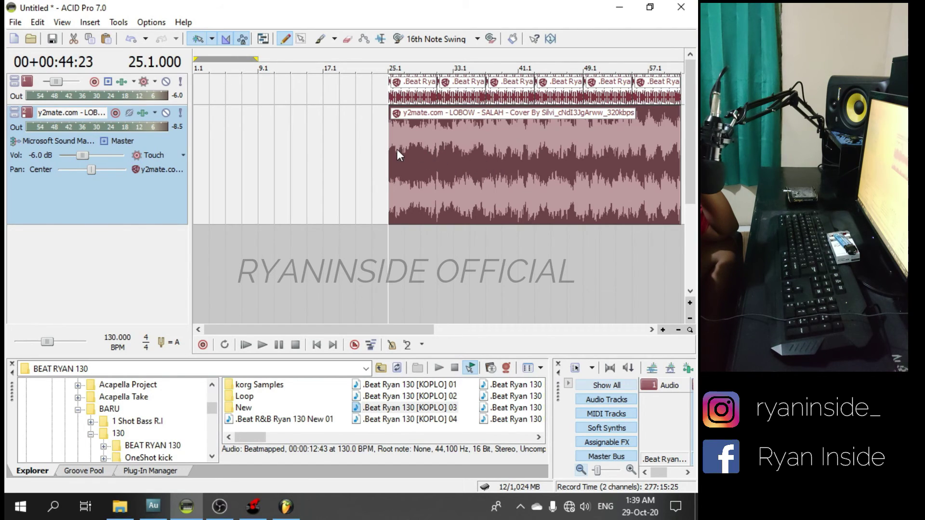
pyautogui.scroll(2, 400, 154)
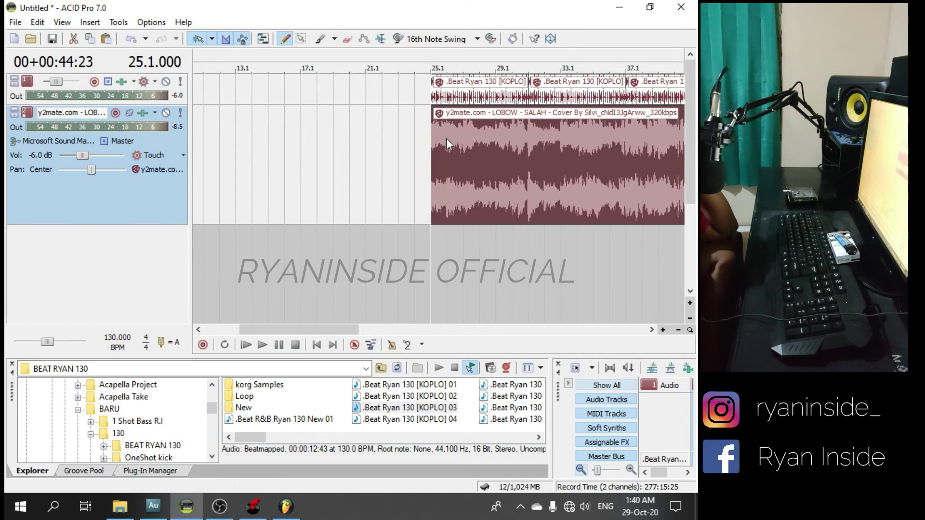
# - Review the LOBOW - SALAH event's clip properties, including its ACID type and tempo, and close them without changes
pyautogui.scroll(-4, 375, 159)
pyautogui.rightClick(391, 153)
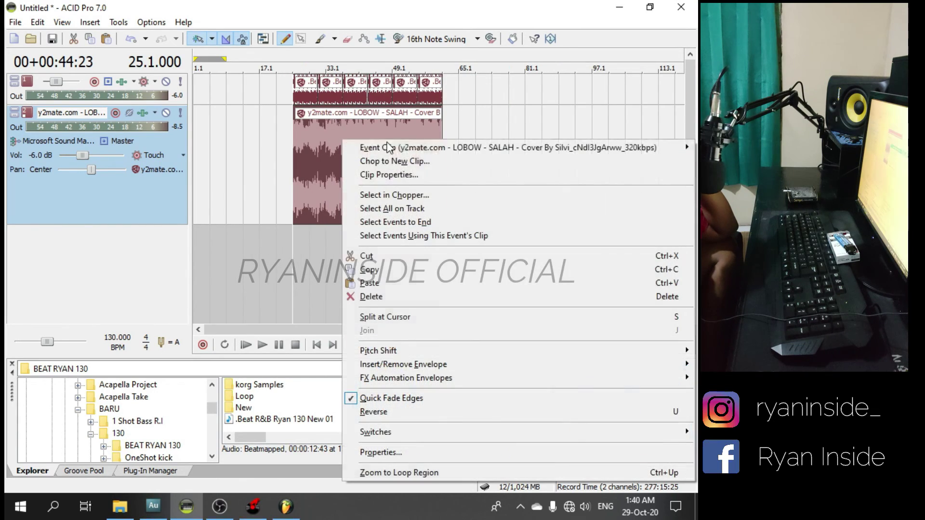
pyautogui.click(406, 179)
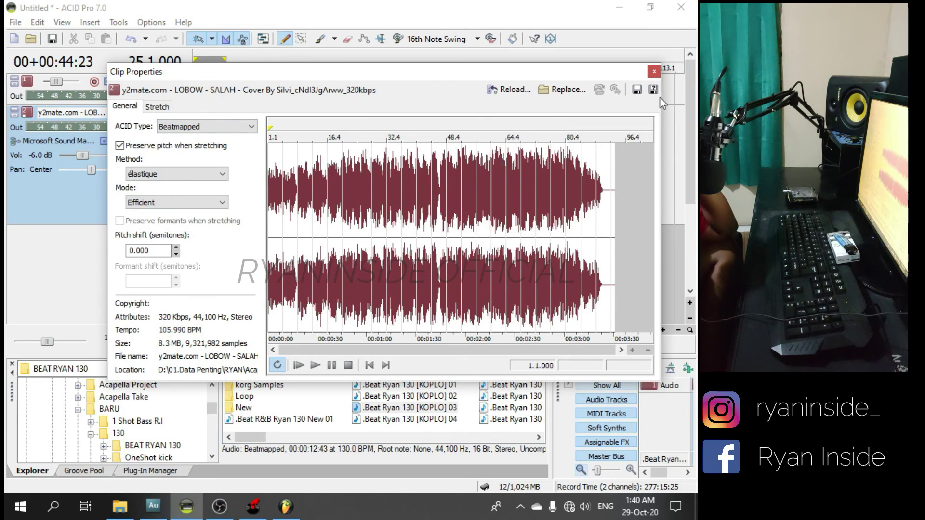
pyautogui.click(653, 71)
# - Switch to FL Studio, delete the LOBOW - SALAH audio clip from the playlist and the project, and return to ACID Pro
pyautogui.click(285, 506)
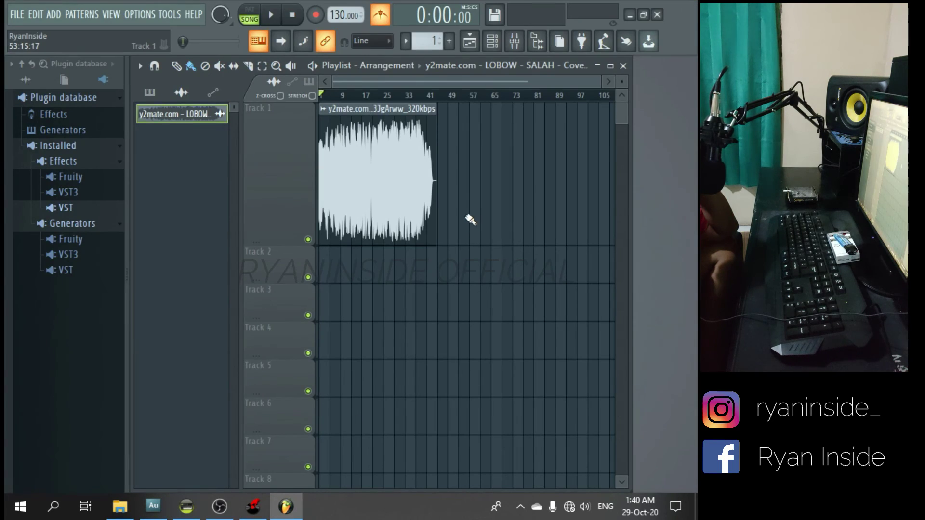
pyautogui.rightClick(376, 183)
pyautogui.rightClick(198, 117)
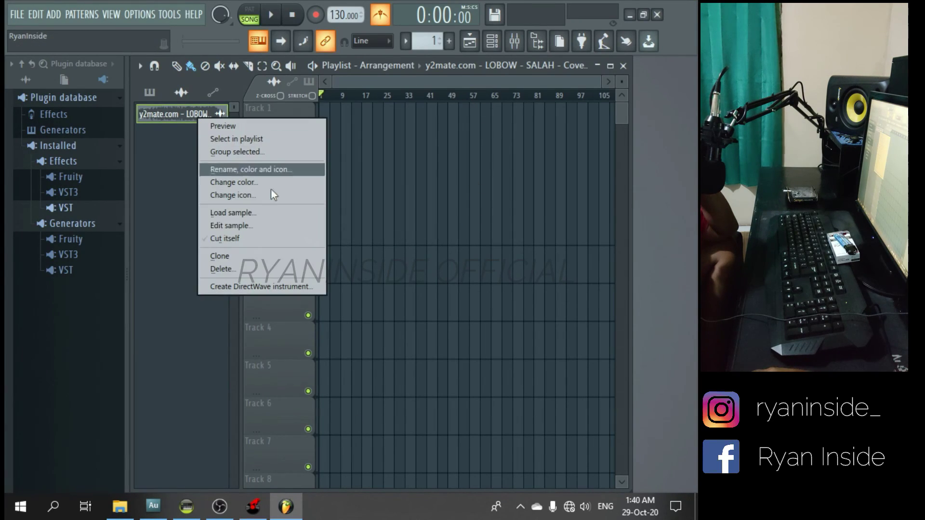
pyautogui.click(254, 269)
pyautogui.click(421, 291)
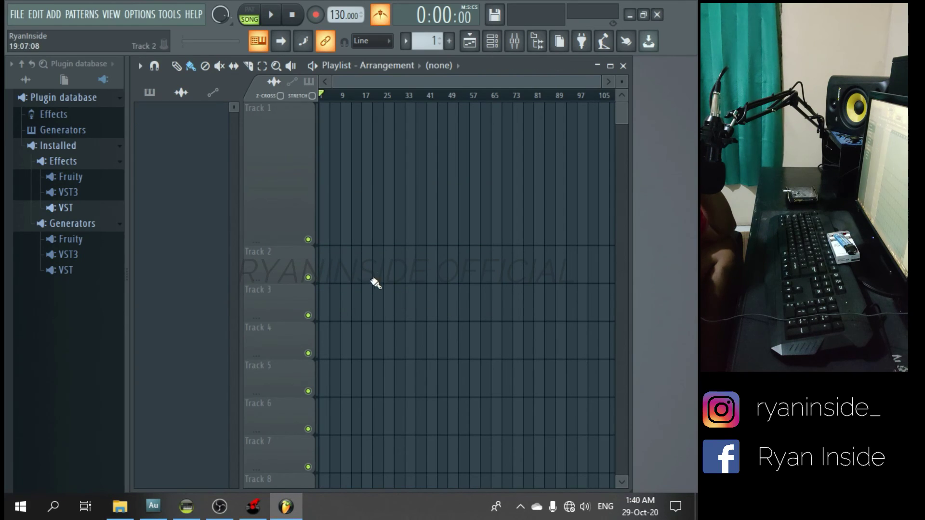
pyautogui.click(629, 19)
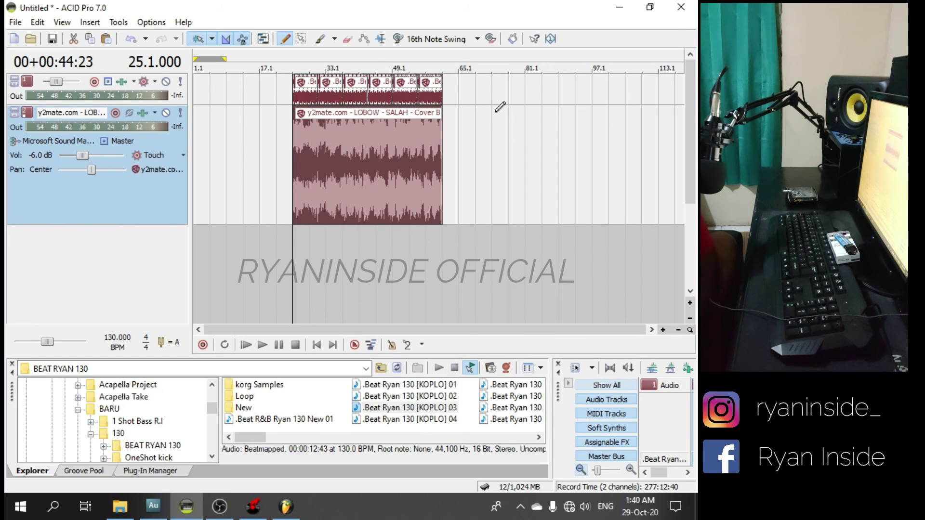
pyautogui.scroll(3, 525, 142)
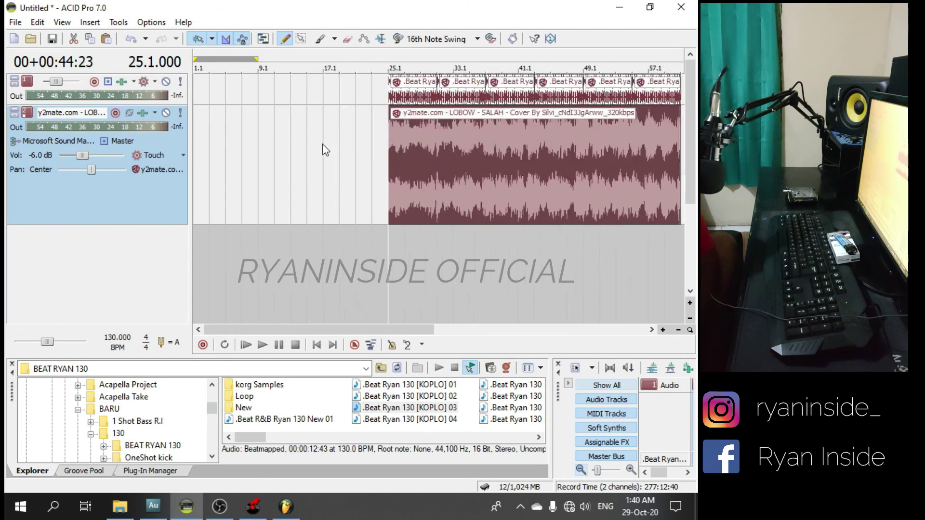
pyautogui.scroll(-2, 525, 143)
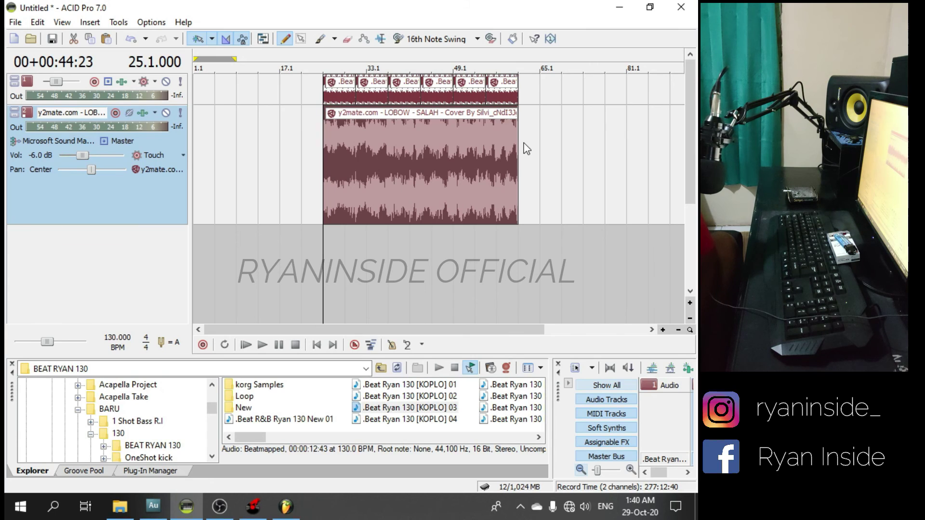
pyautogui.scroll(3, 455, 147)
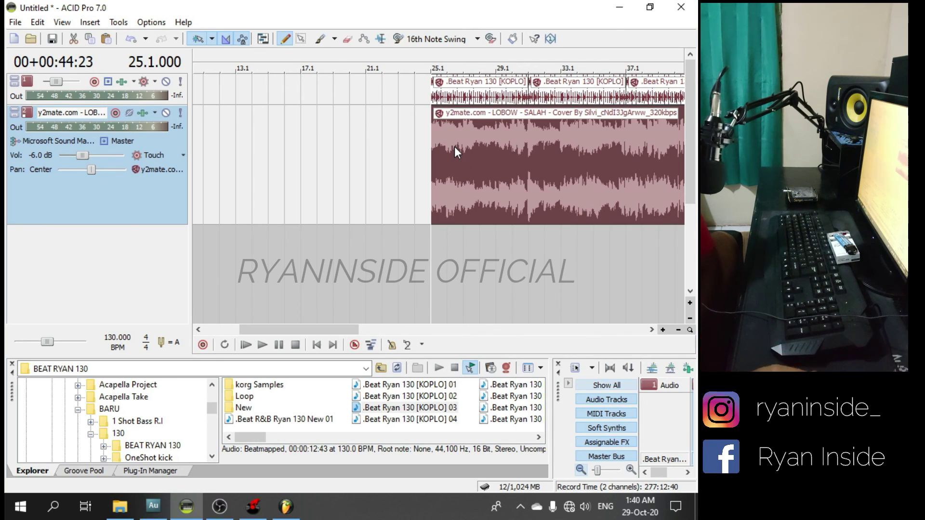
pyautogui.scroll(-5, 455, 146)
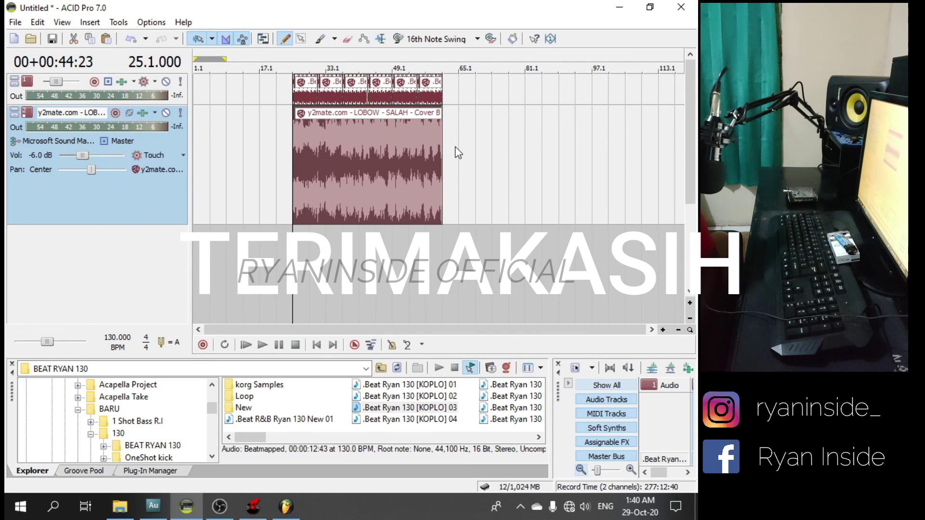